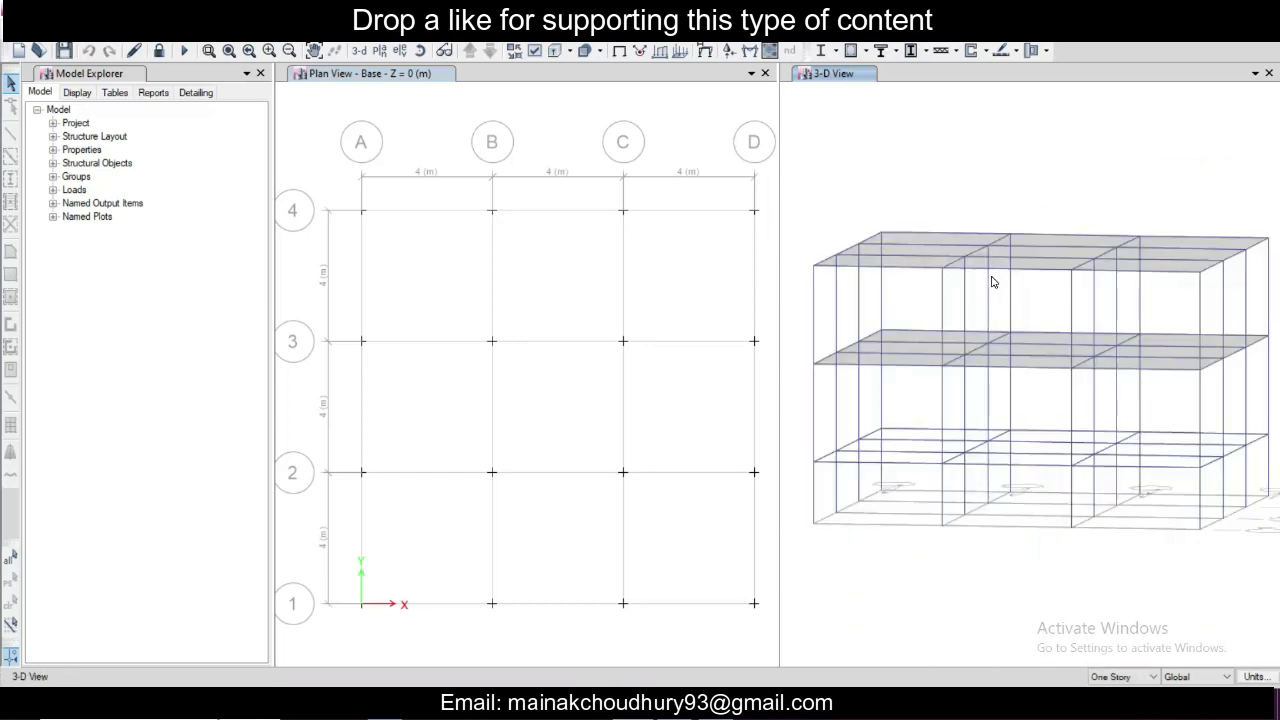
{"action": "scroll", "coordinate": [571, 263], "scroll_direction": "down", "scroll_amount": 3}
{"action": "scroll", "coordinate": [571, 263], "scroll_direction": "up", "scroll_amount": 3}
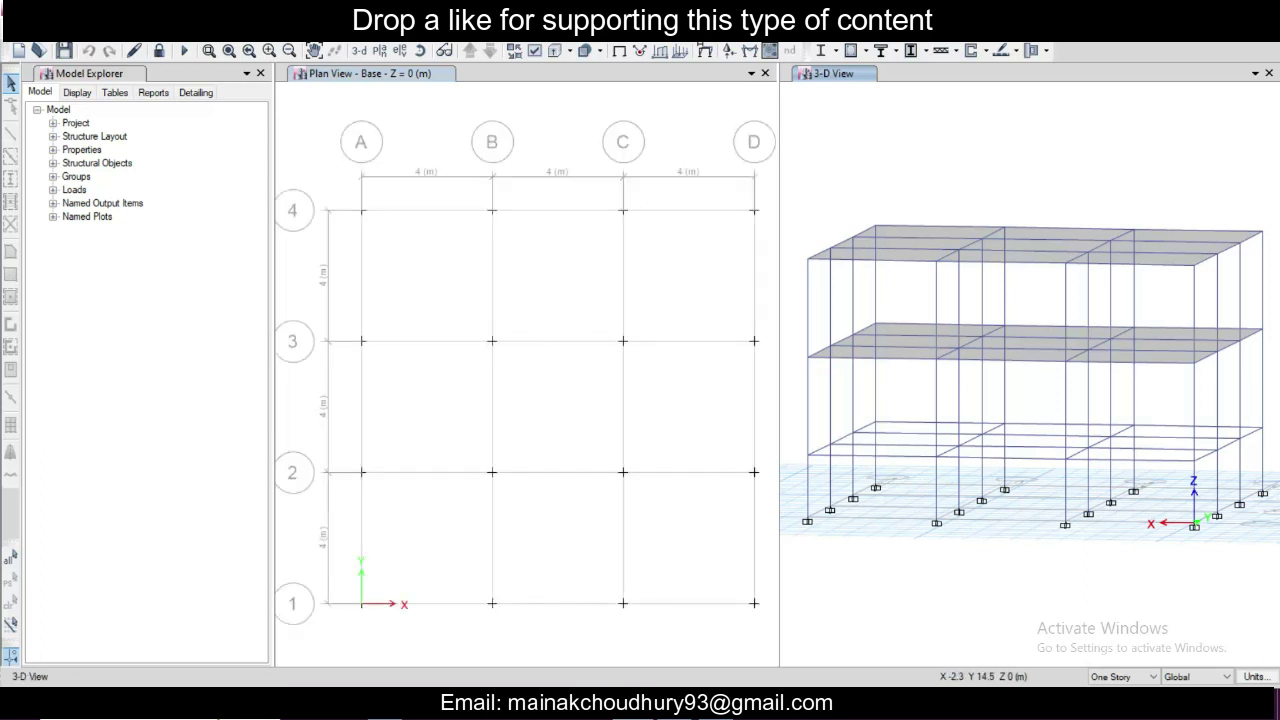
{"action": "key", "text": "alt+f"}
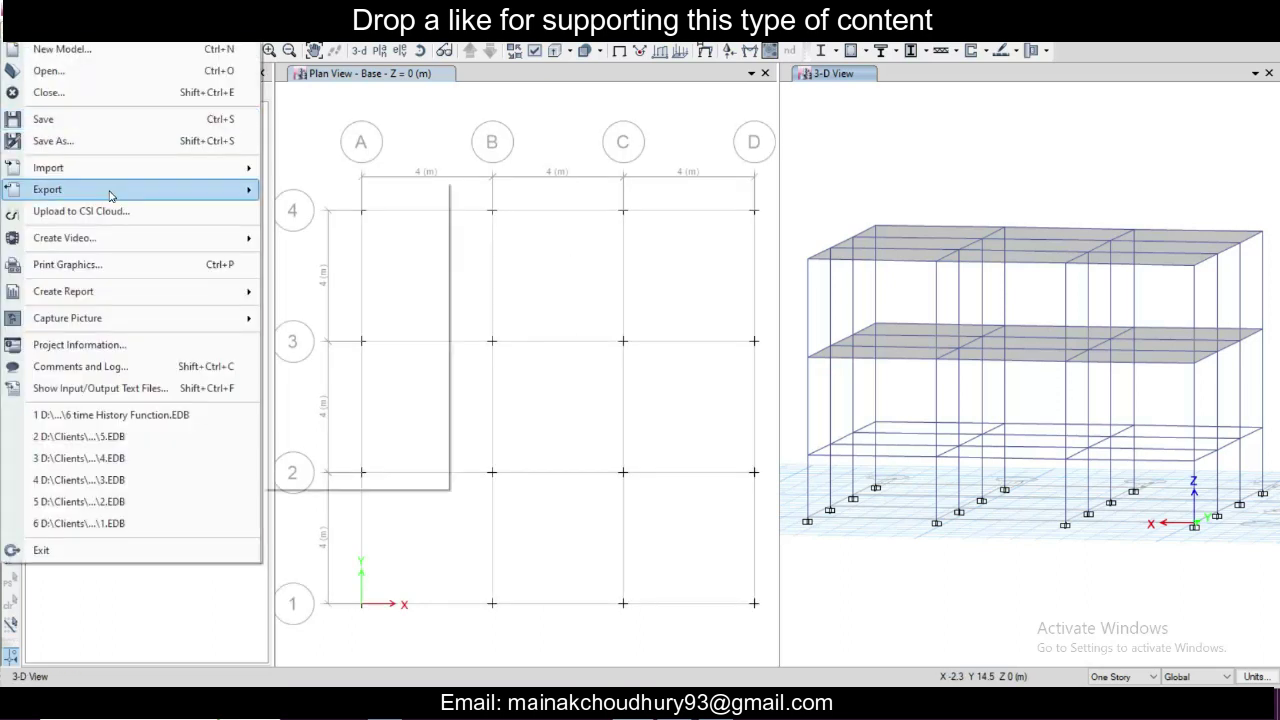
{"action": "mouse_move", "coordinate": [105, 189]}
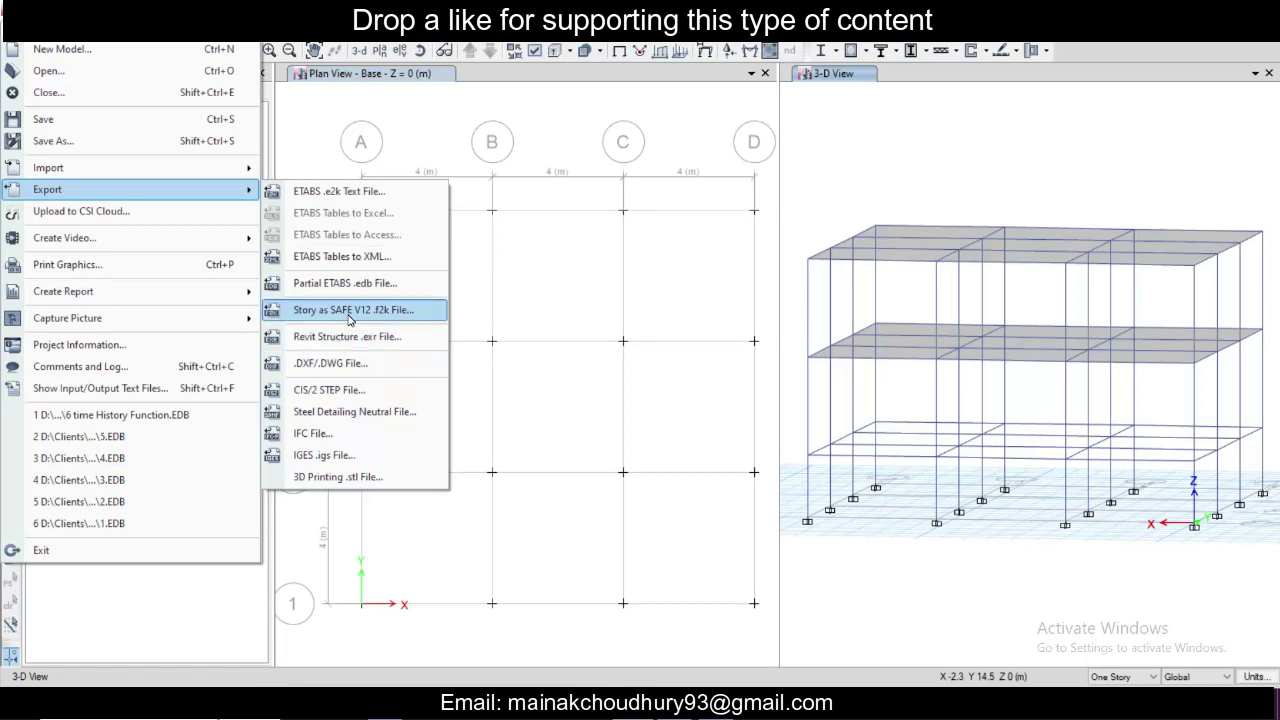
Step: Start exporting the Base story as a SAFE V12 .f2k file with floor loads and loads from above
{"action": "left_click", "coordinate": [408, 118]}
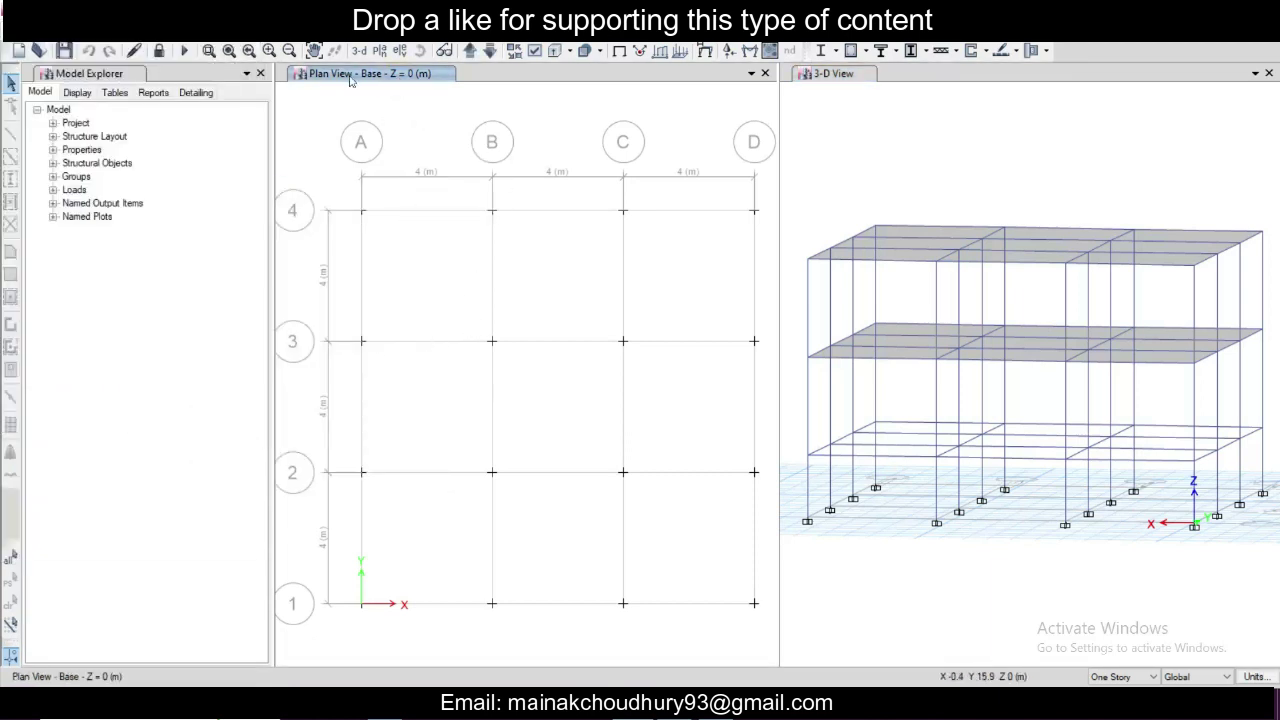
{"action": "left_click", "coordinate": [22, 44]}
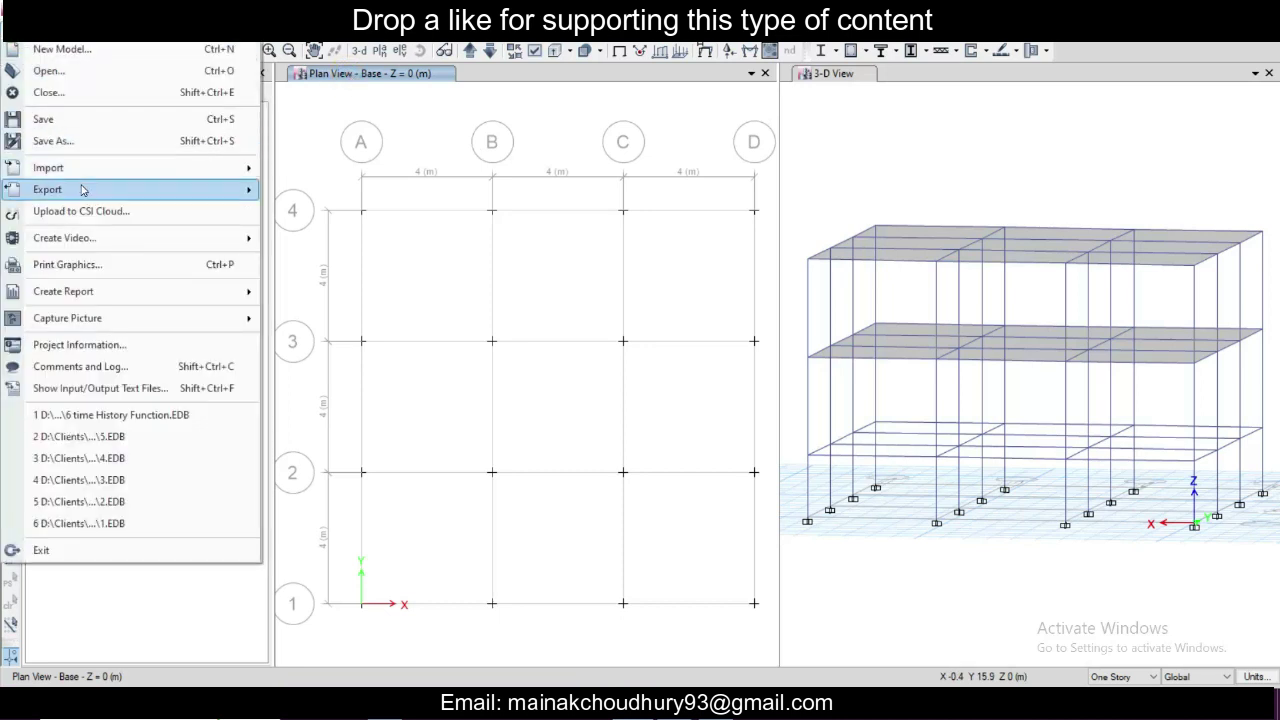
{"action": "mouse_move", "coordinate": [161, 192]}
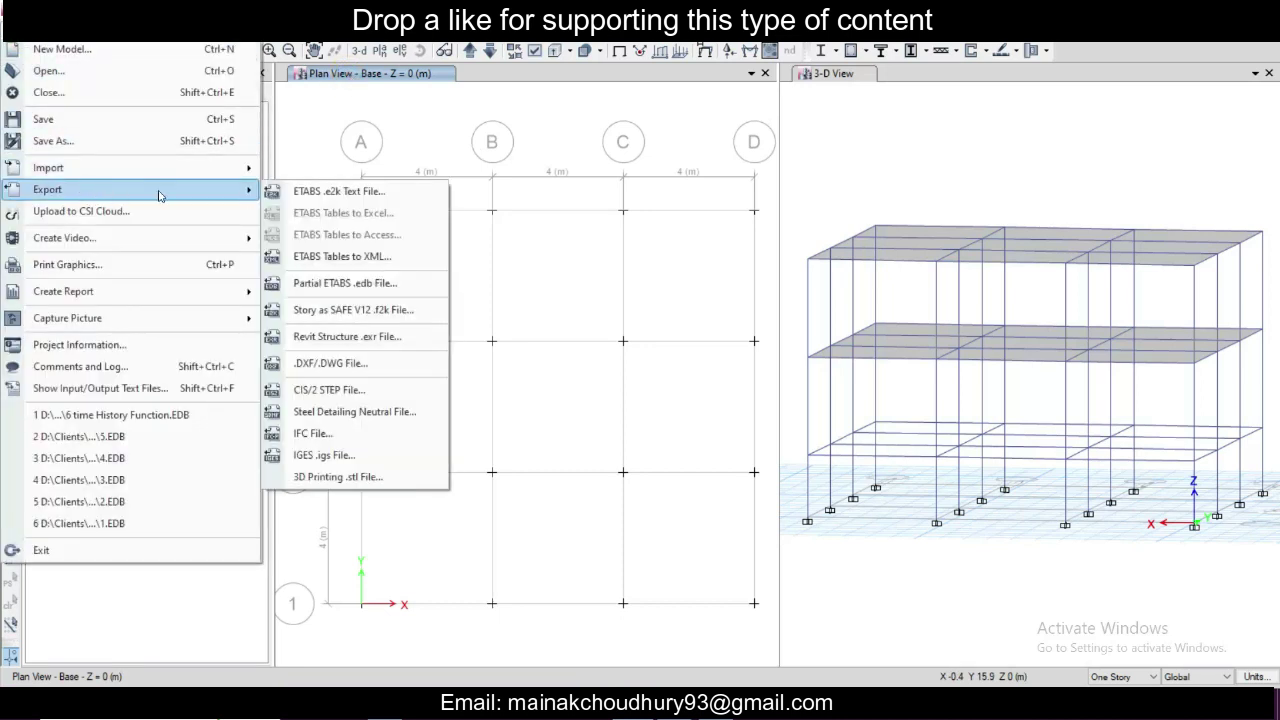
{"action": "left_click", "coordinate": [330, 310]}
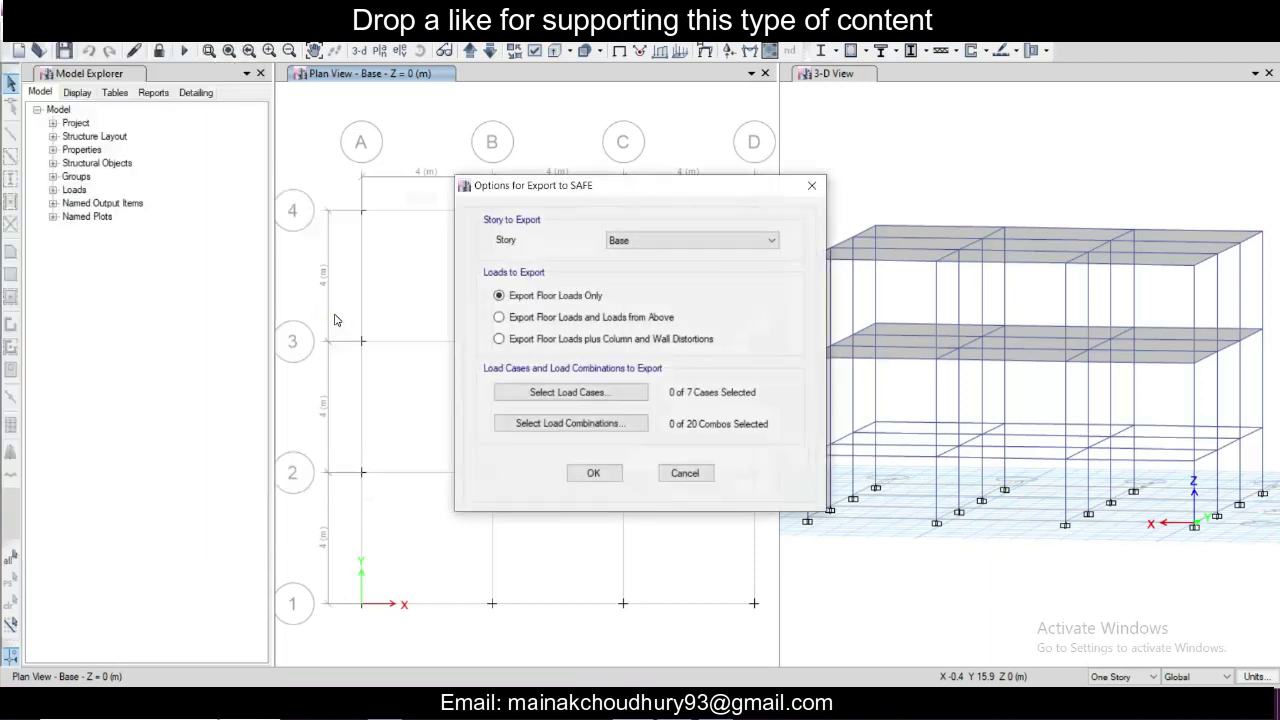
{"action": "left_click", "coordinate": [557, 318]}
{"action": "left_click", "coordinate": [665, 241]}
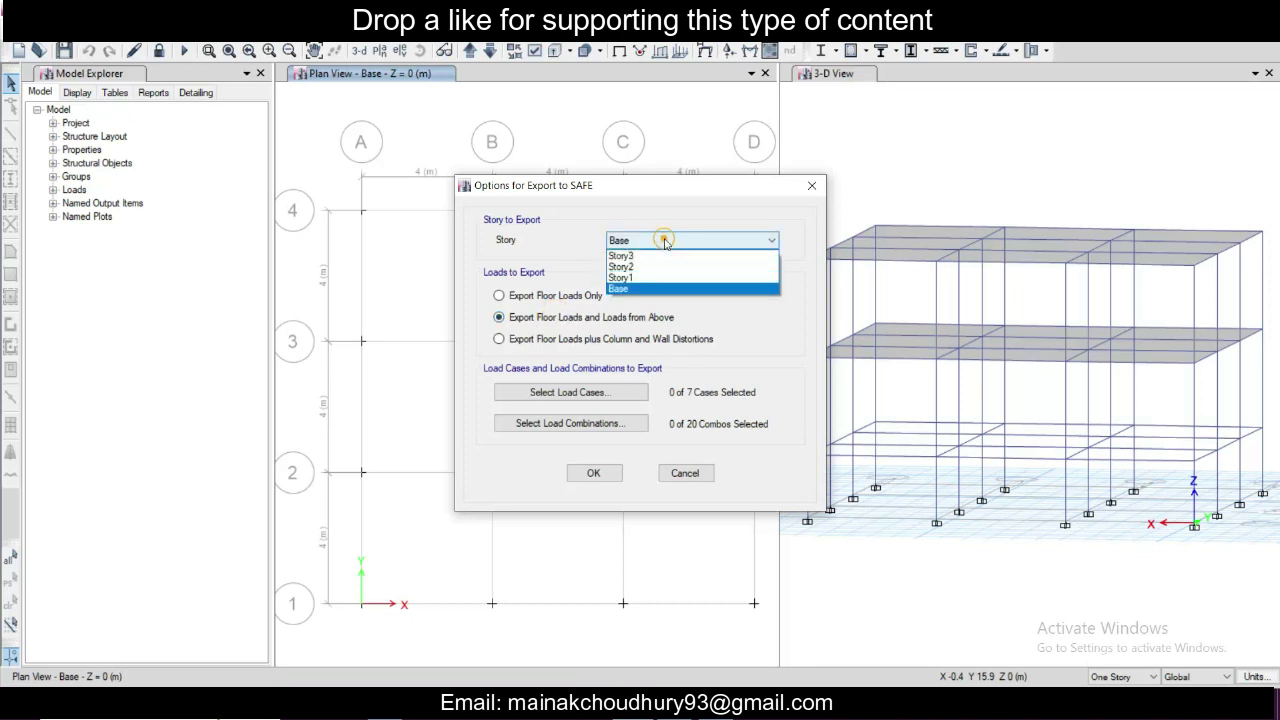
{"action": "left_click", "coordinate": [665, 241]}
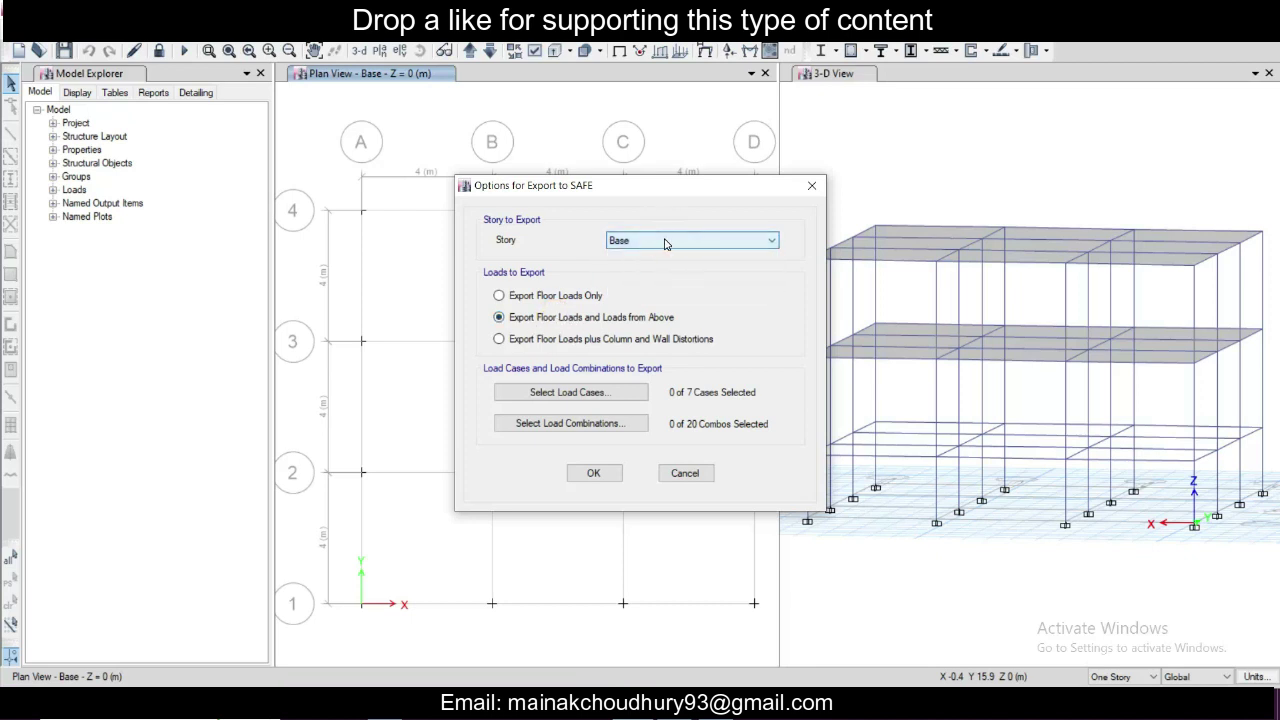
Step: Select the Dead, Live, Other Dead, SLX and SLY load cases for the SAFE export
{"action": "left_click", "coordinate": [632, 396]}
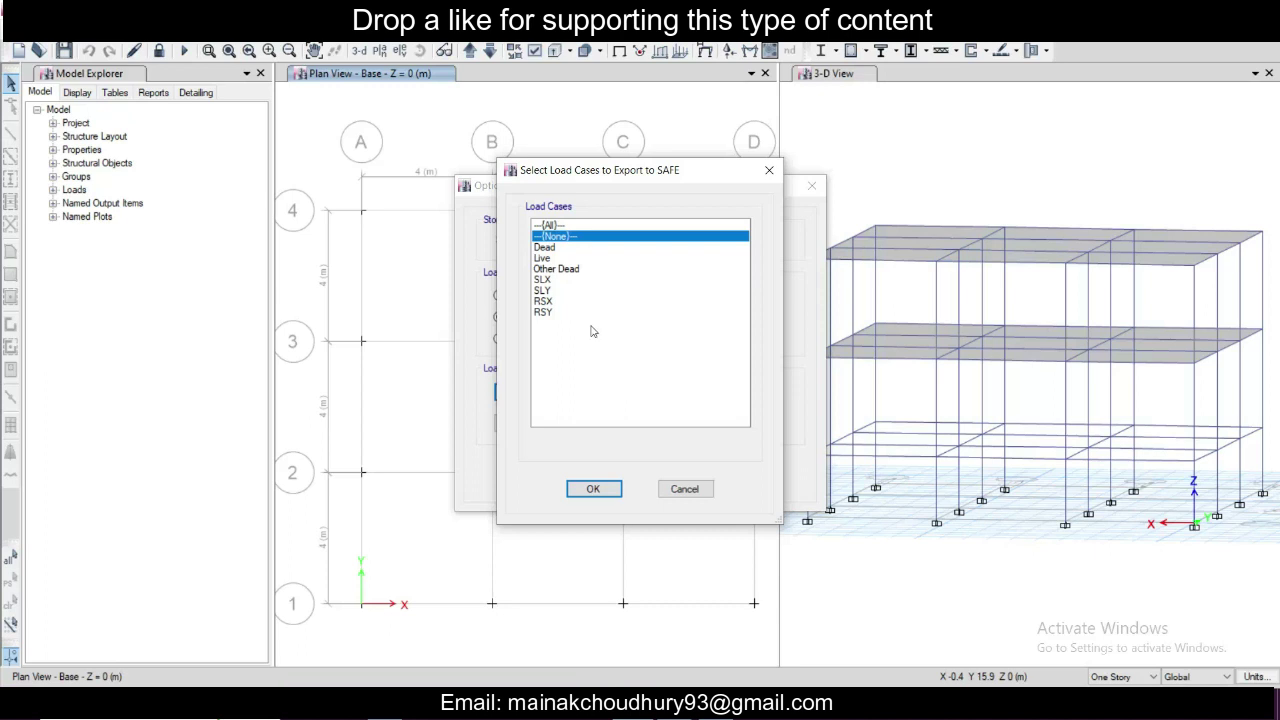
{"action": "left_click", "coordinate": [560, 249]}
{"action": "left_click", "coordinate": [559, 258]}
{"action": "left_click", "coordinate": [560, 268]}
{"action": "left_click", "coordinate": [558, 248]}
{"action": "left_click", "coordinate": [561, 258], "text": "ctrl"}
{"action": "left_click", "coordinate": [560, 268], "text": "ctrl"}
{"action": "left_click", "coordinate": [560, 279], "text": "ctrl"}
{"action": "left_click", "coordinate": [561, 290], "text": "ctrl"}
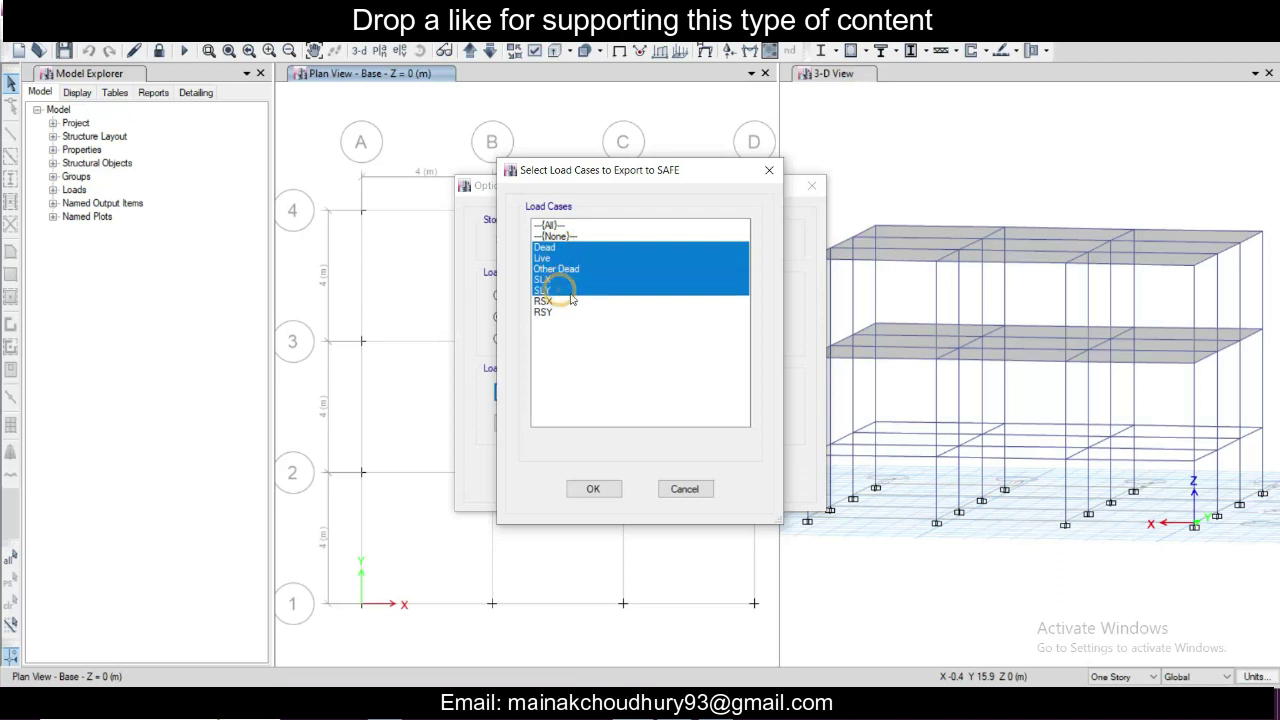
{"action": "left_click", "coordinate": [605, 490]}
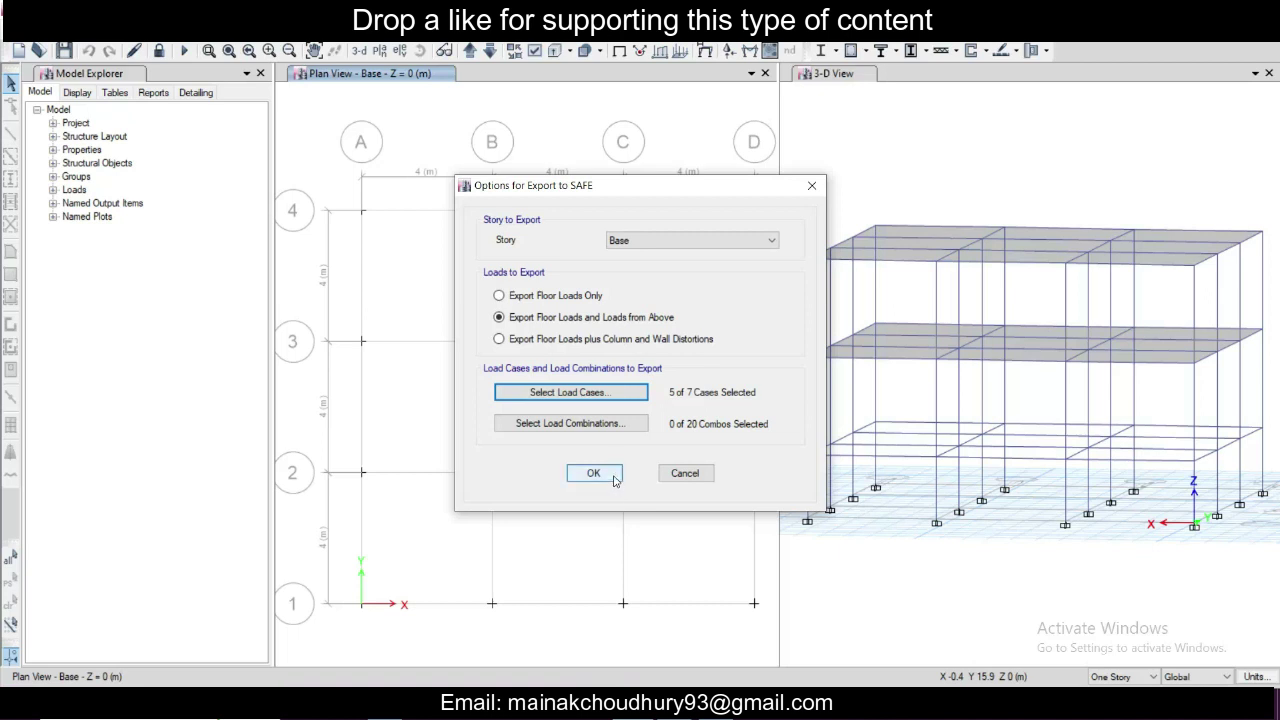
Step: Accept the export options and save the SAFE text file as SAFE 1 in the Project 4 folder under D:\Clients
{"action": "left_click", "coordinate": [615, 481]}
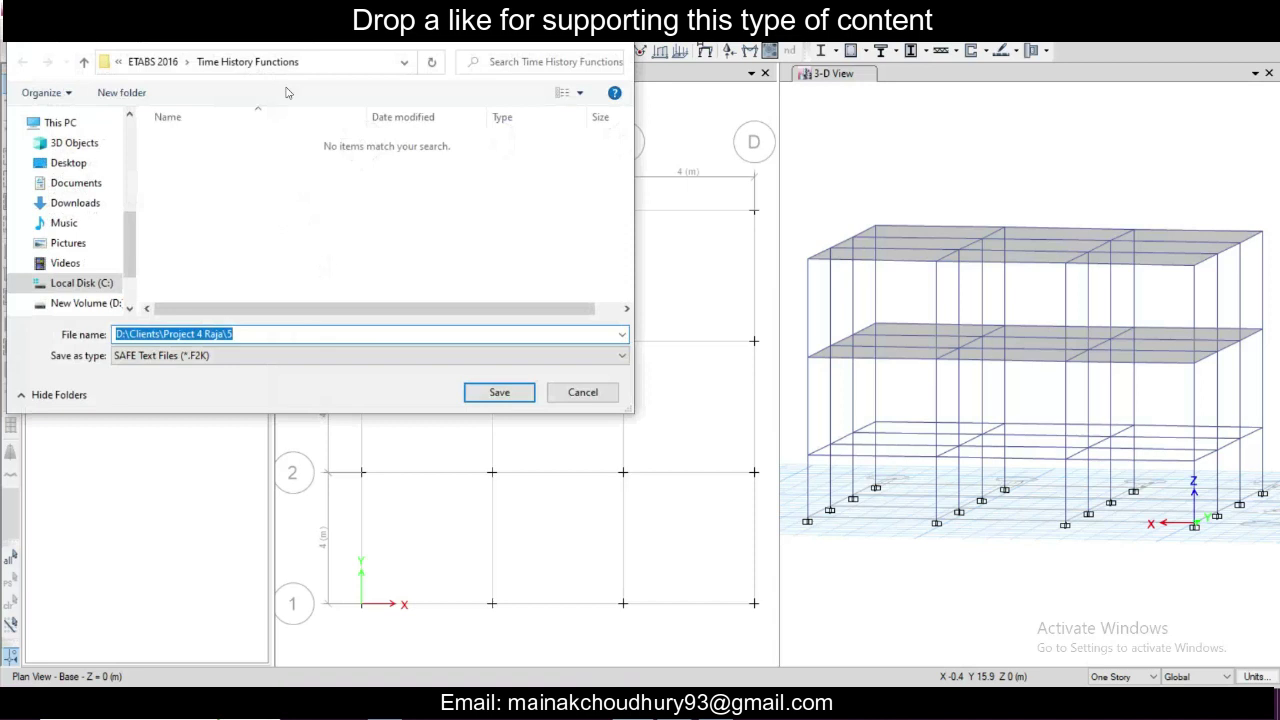
{"action": "left_click", "coordinate": [88, 305]}
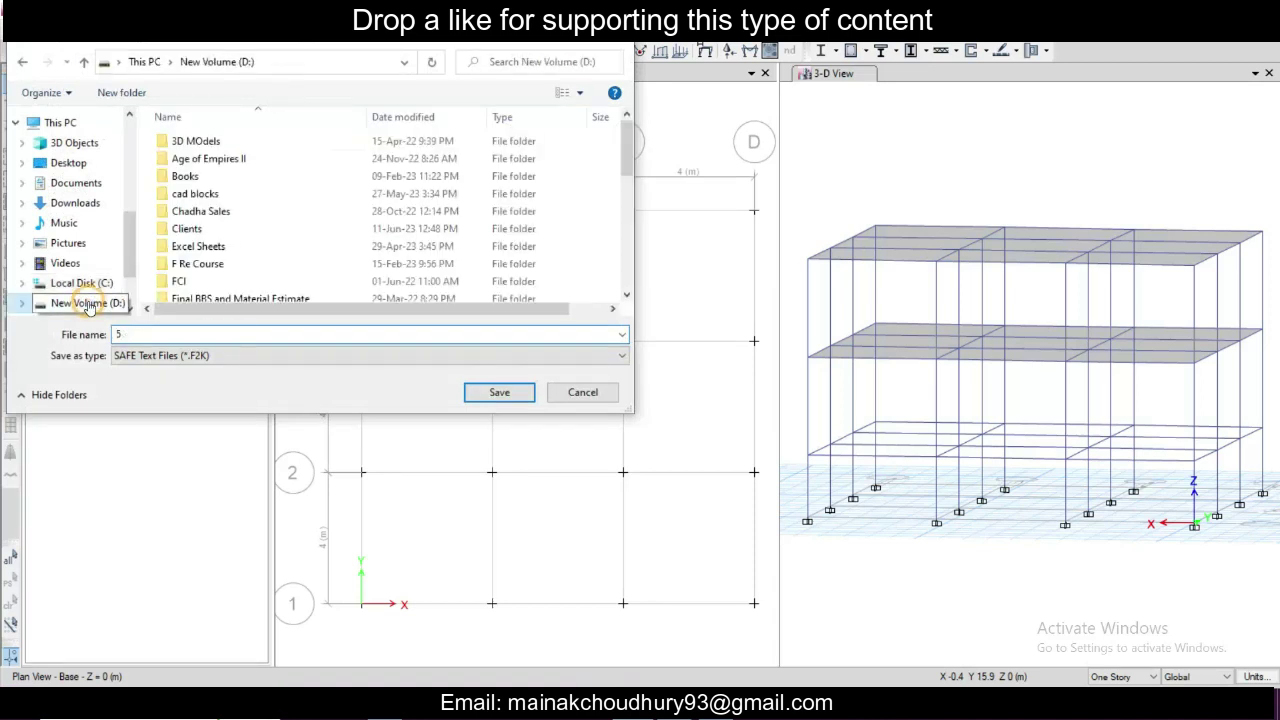
{"action": "double_click", "coordinate": [210, 230]}
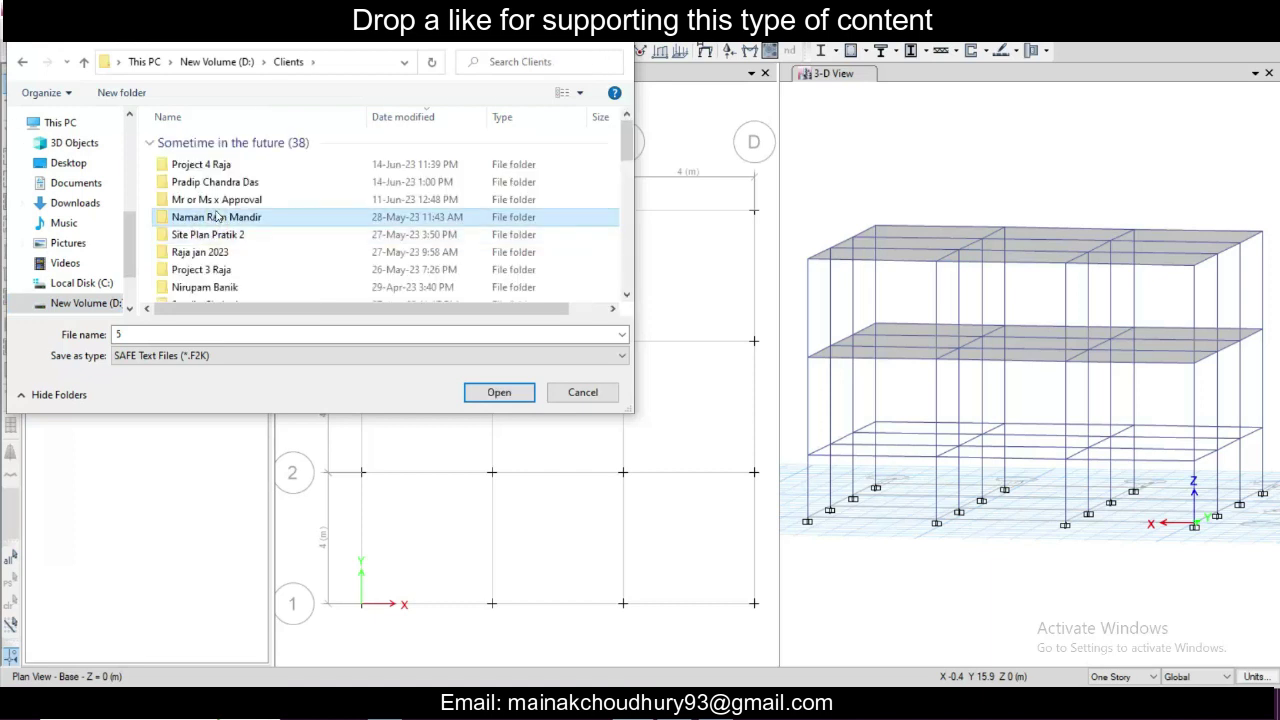
{"action": "double_click", "coordinate": [236, 165]}
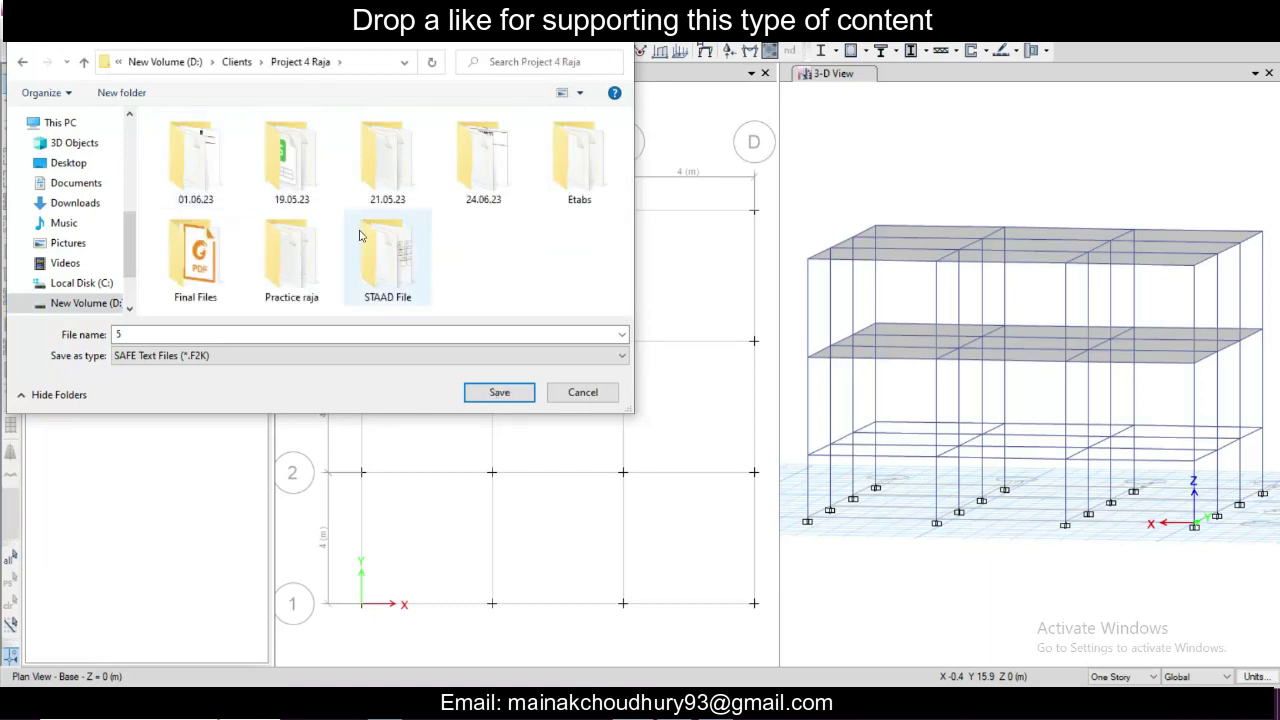
{"action": "double_click", "coordinate": [180, 333]}
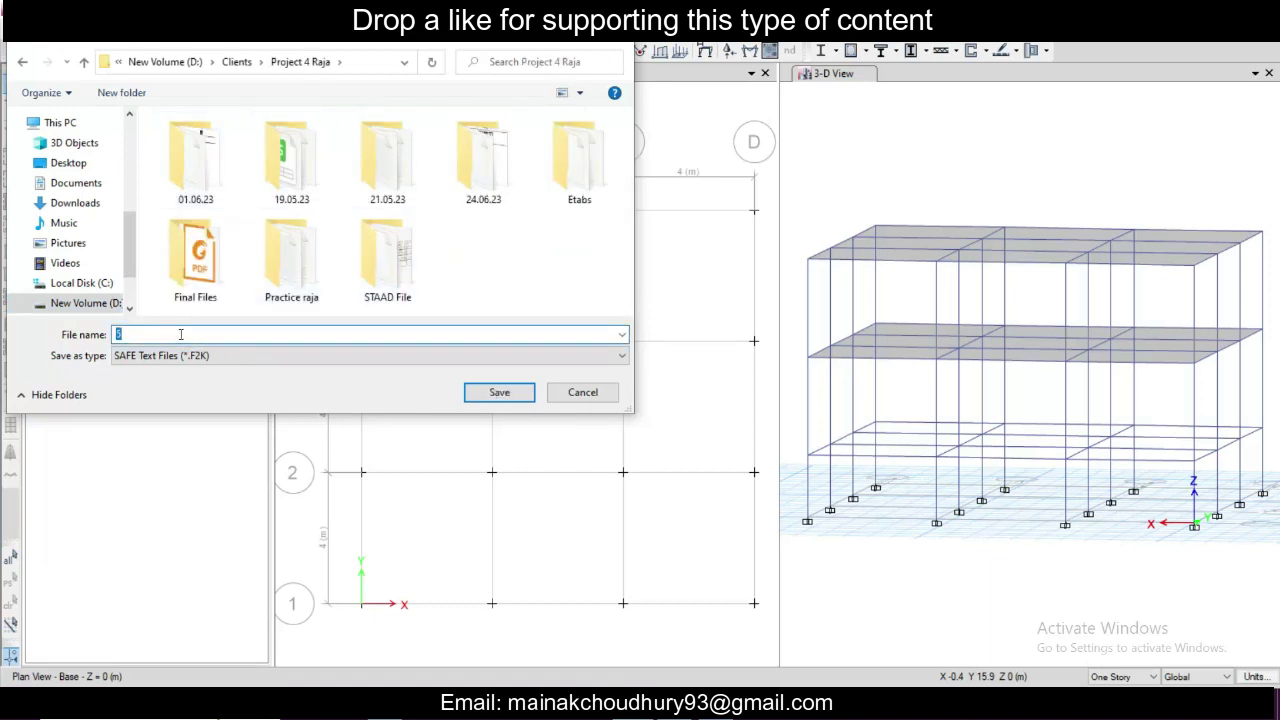
{"action": "type", "text": "SAFE 1"}
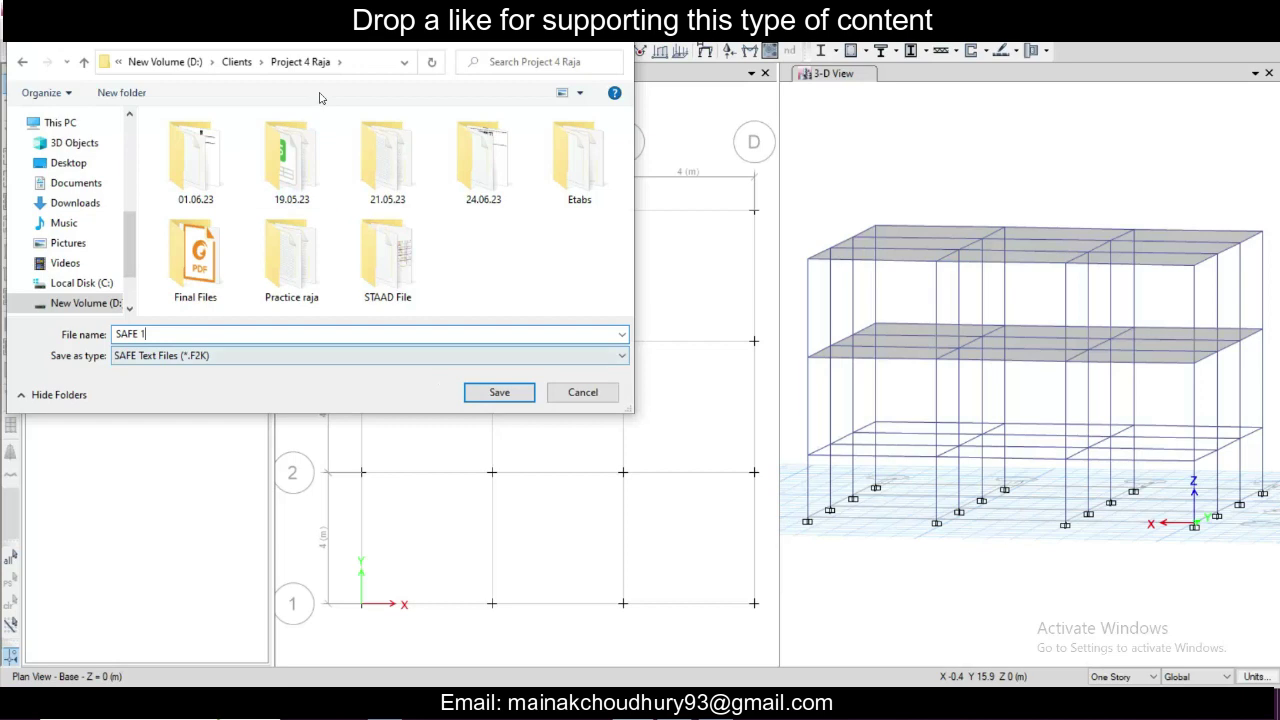
{"action": "left_click", "coordinate": [354, 64]}
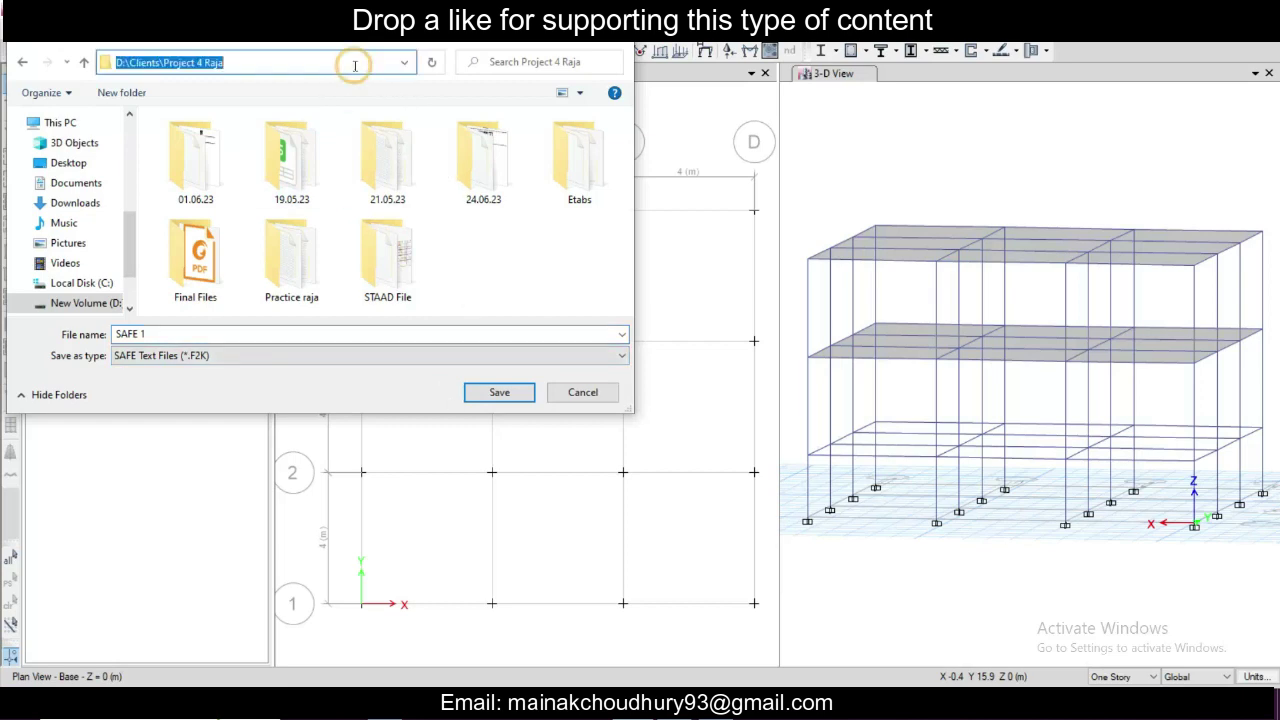
{"action": "left_click", "coordinate": [499, 391]}
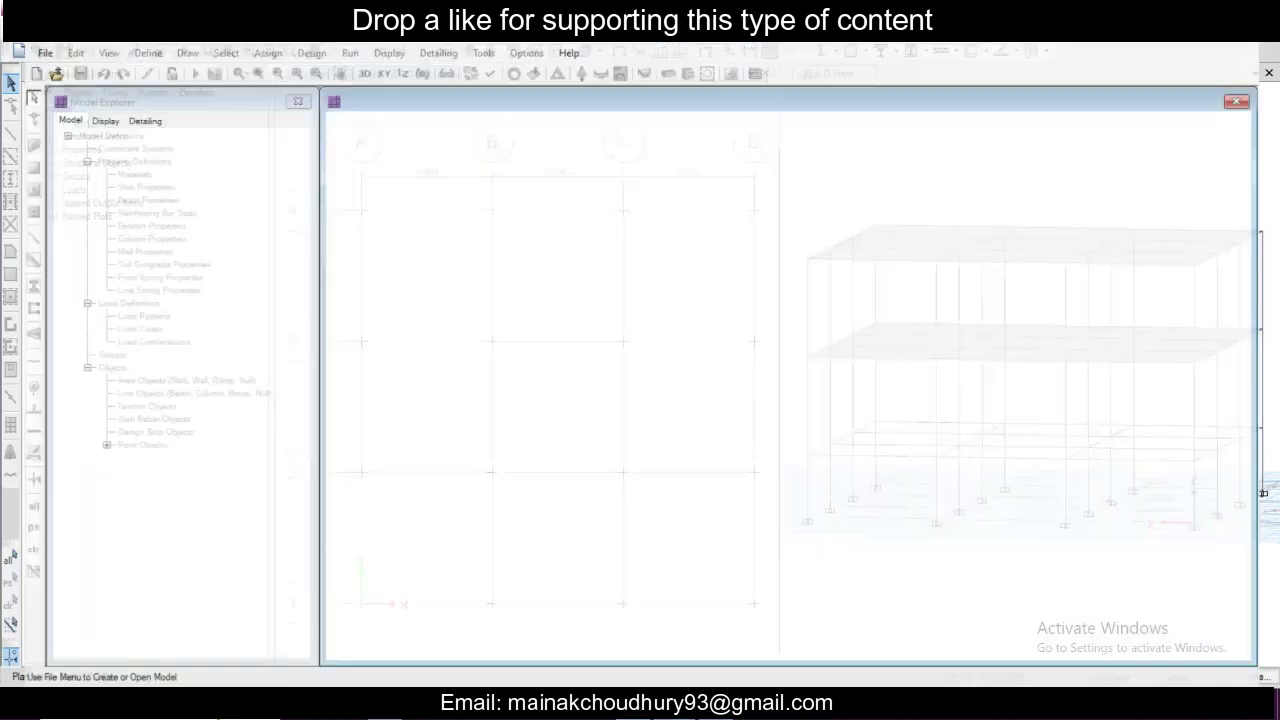
Step: Switch to SAFE and import the SAFE 1.F2K file from the project folder
{"action": "left_click", "coordinate": [16, 40]}
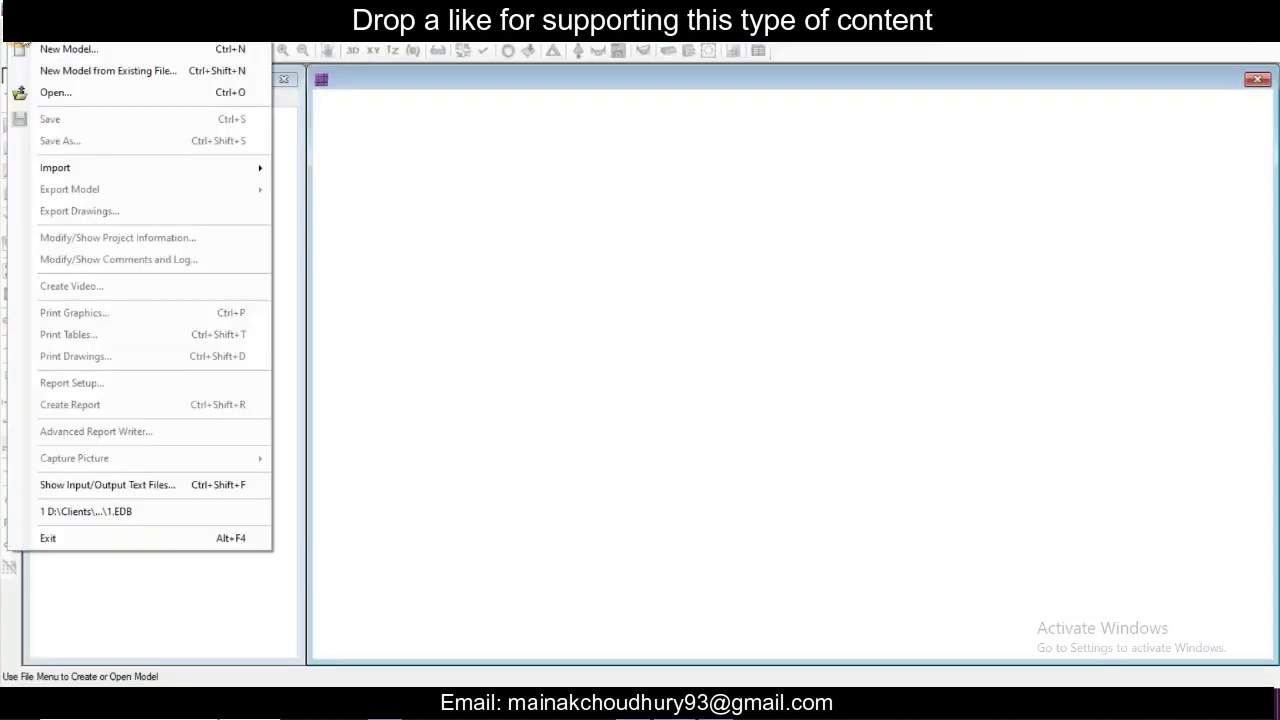
{"action": "mouse_move", "coordinate": [100, 168]}
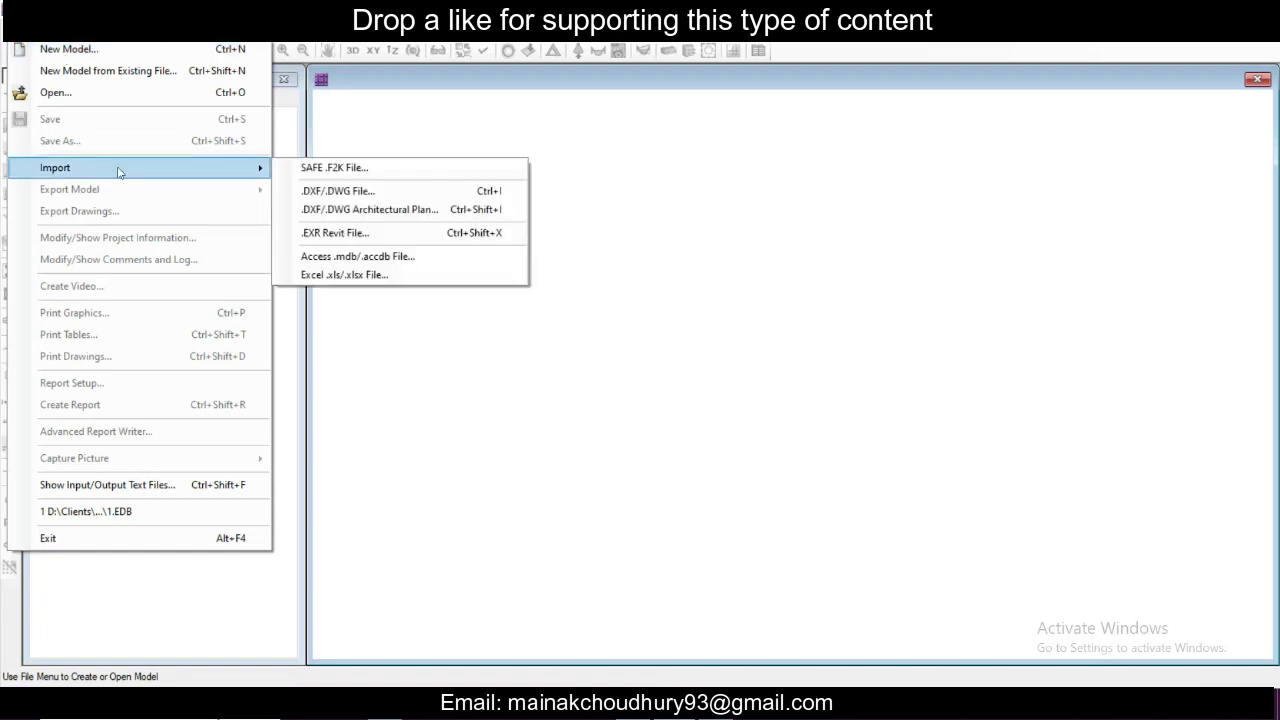
{"action": "left_click", "coordinate": [350, 170]}
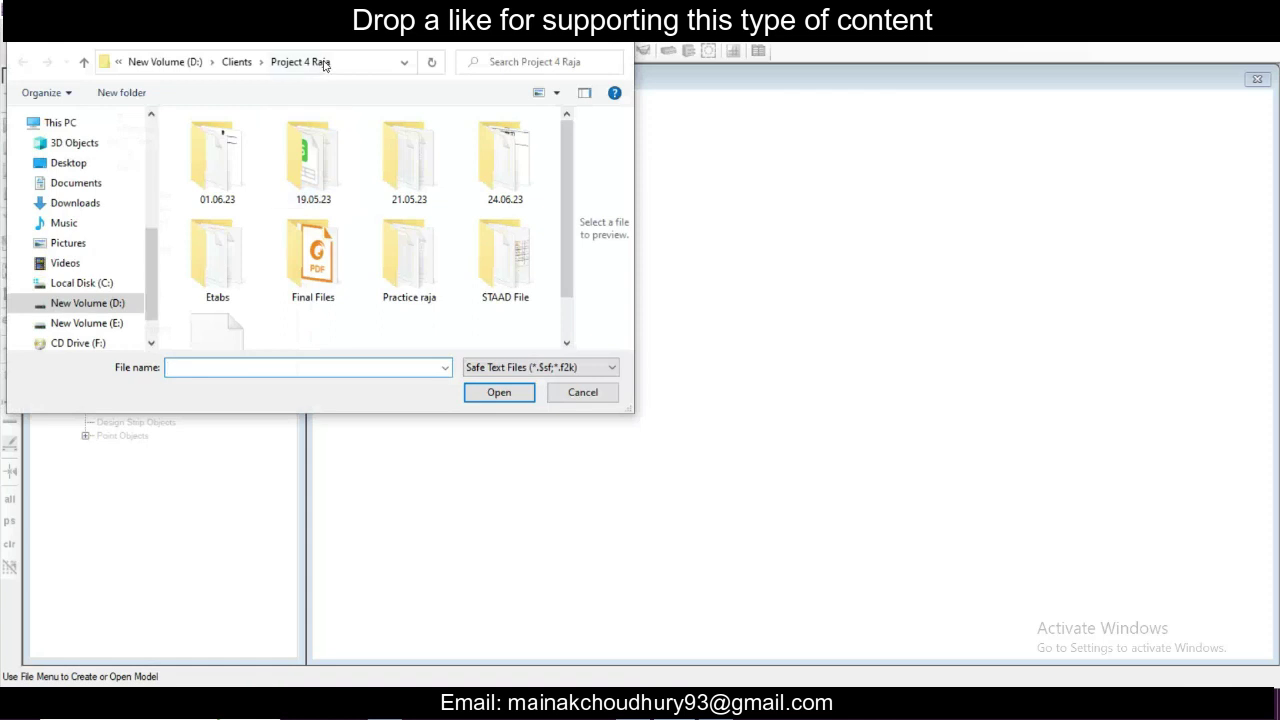
{"action": "scroll", "coordinate": [193, 317], "scroll_direction": "down", "scroll_amount": 1}
{"action": "left_click", "coordinate": [193, 317]}
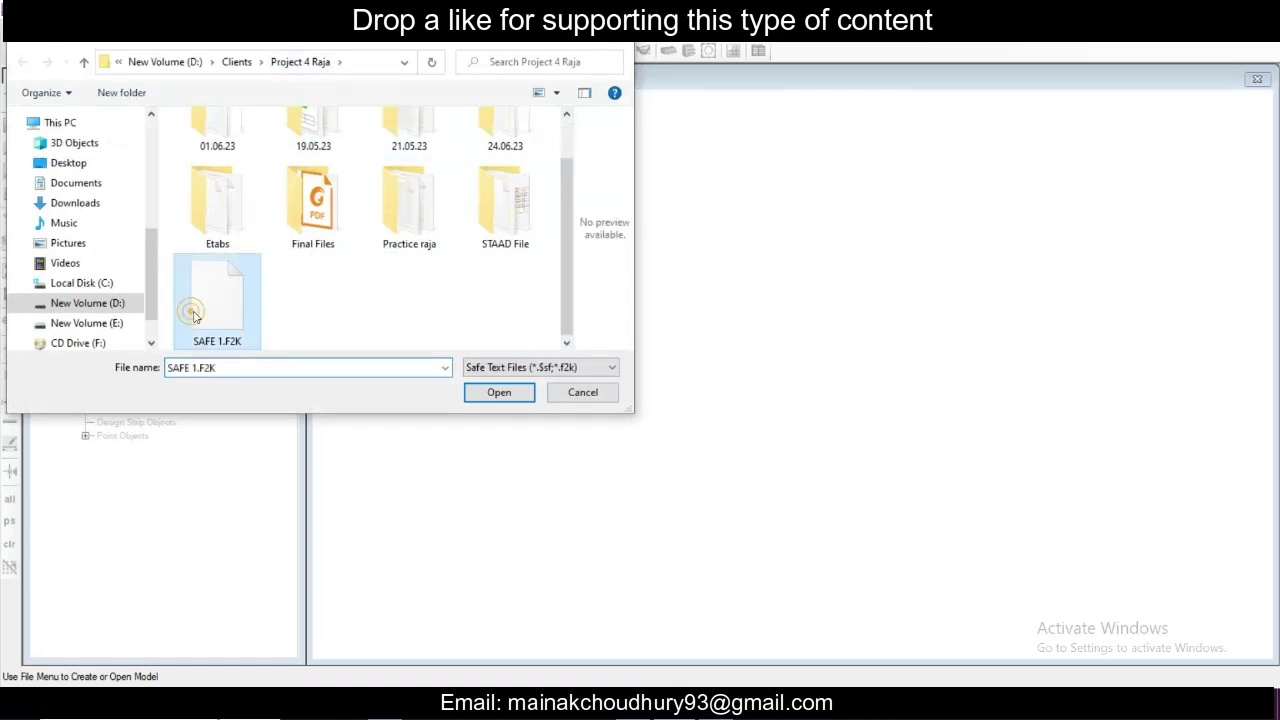
{"action": "left_click", "coordinate": [499, 392]}
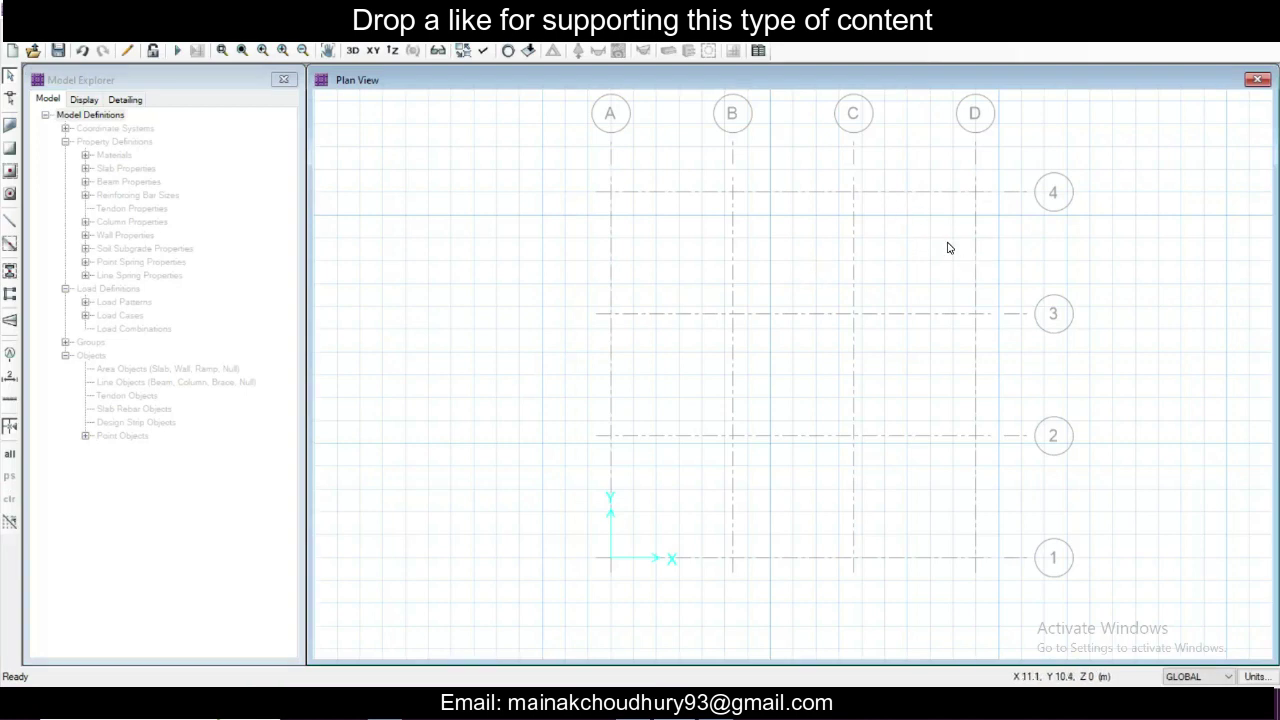
Step: Save the imported model as a SAFE model file named "safe foooting" in the same project folder
{"action": "key", "text": "ctrl+s"}
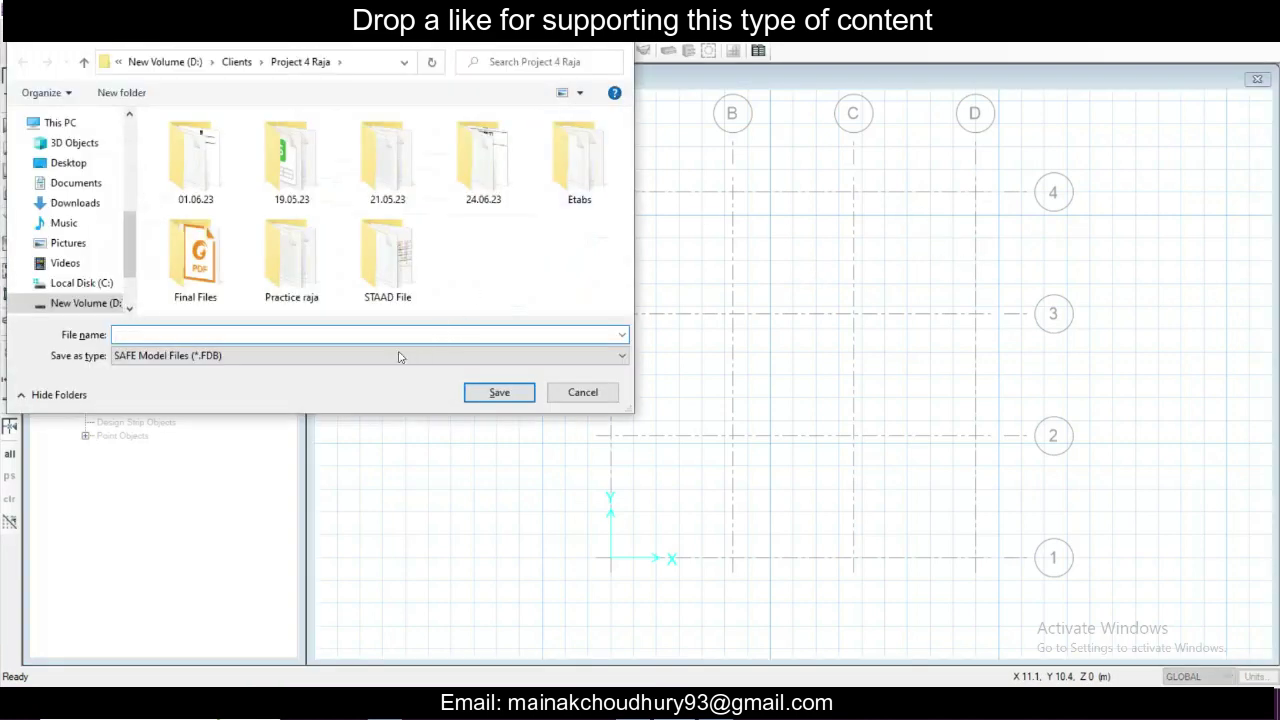
{"action": "left_click", "coordinate": [318, 336]}
{"action": "type", "text": "sa"}
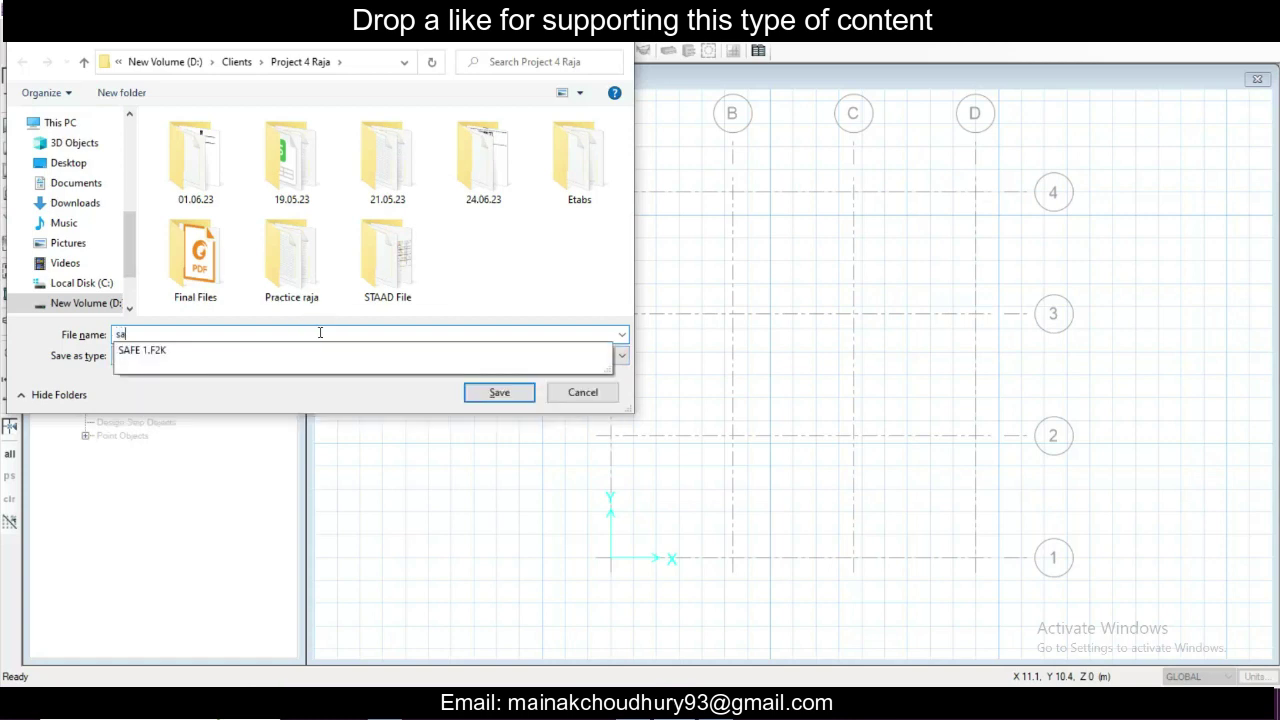
{"action": "type", "text": "fe foooting"}
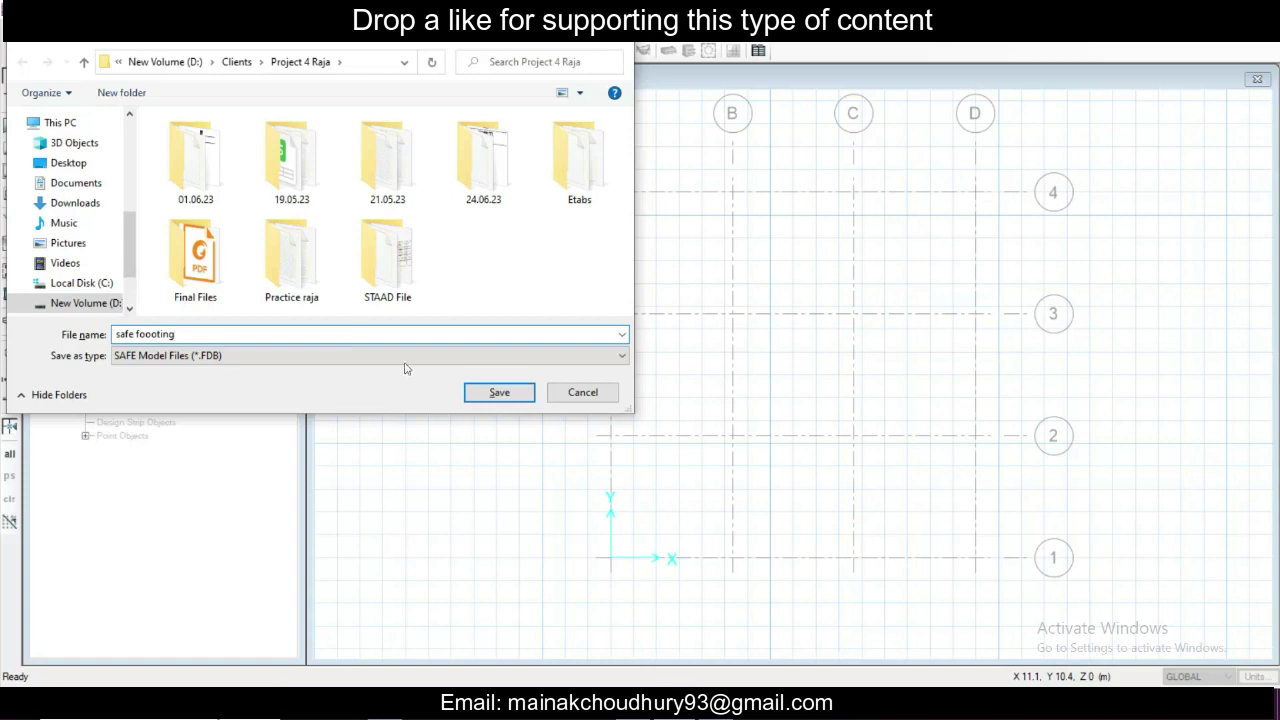
{"action": "left_click", "coordinate": [500, 393]}
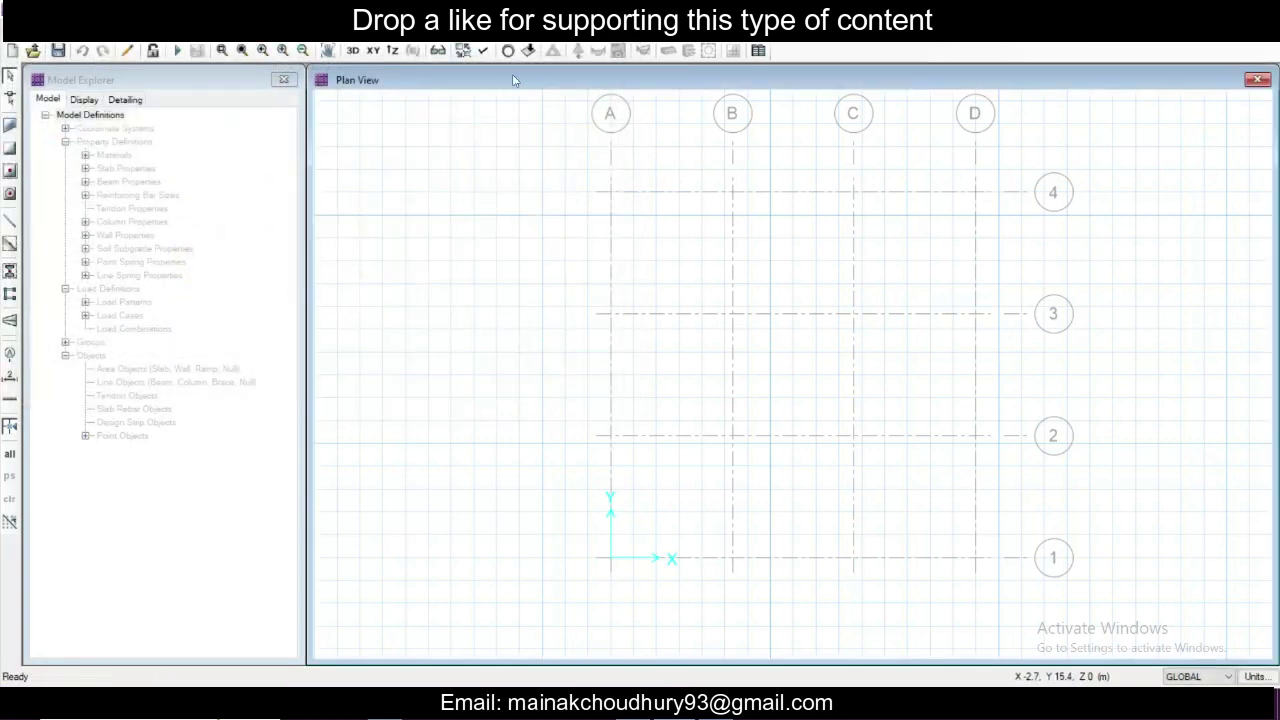
Step: Turn on the display of invisible points in the plan view
{"action": "left_click", "coordinate": [489, 53]}
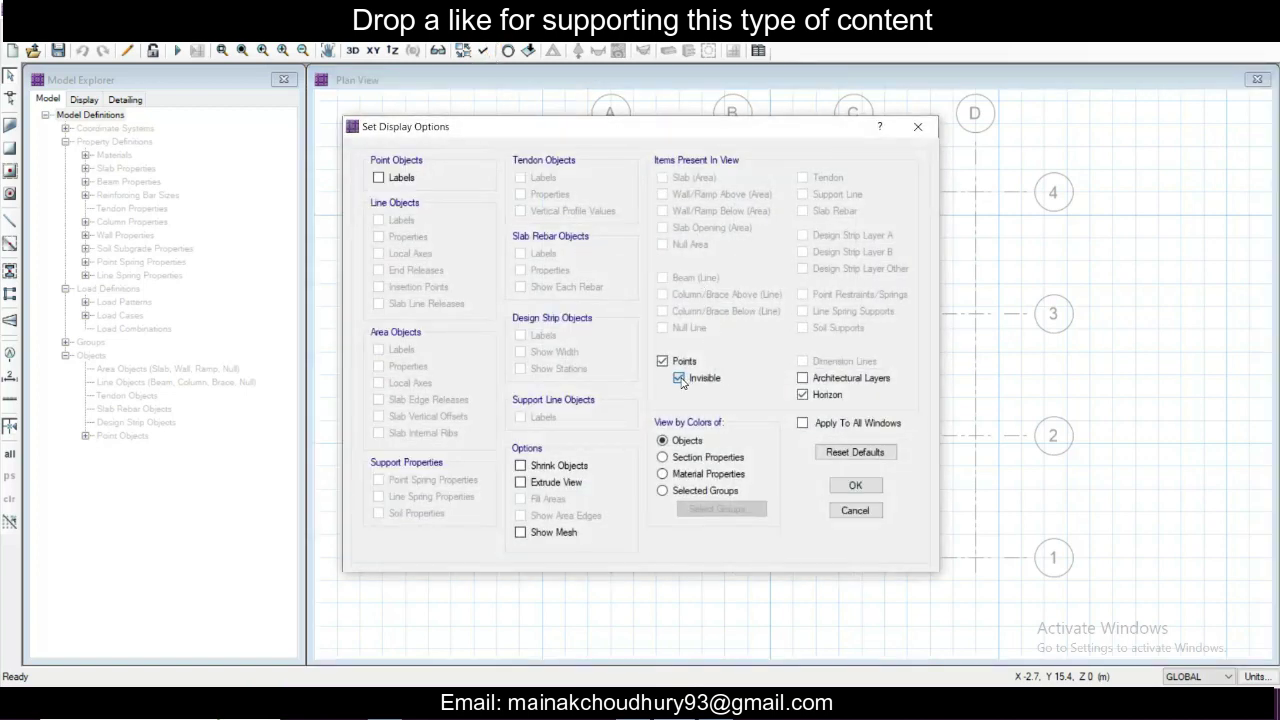
{"action": "left_click", "coordinate": [855, 485]}
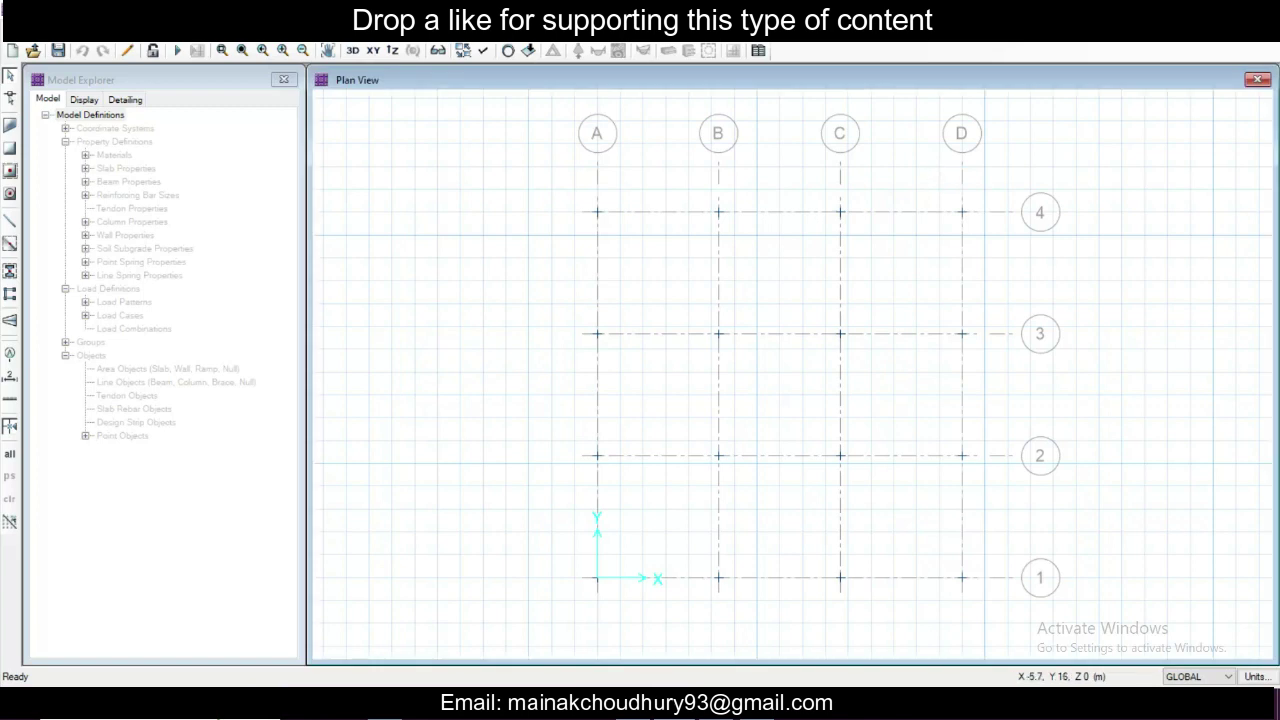
Step: Open the material definitions and review the properties of the A416MGr186 tendon material
{"action": "left_click", "coordinate": [133, 45]}
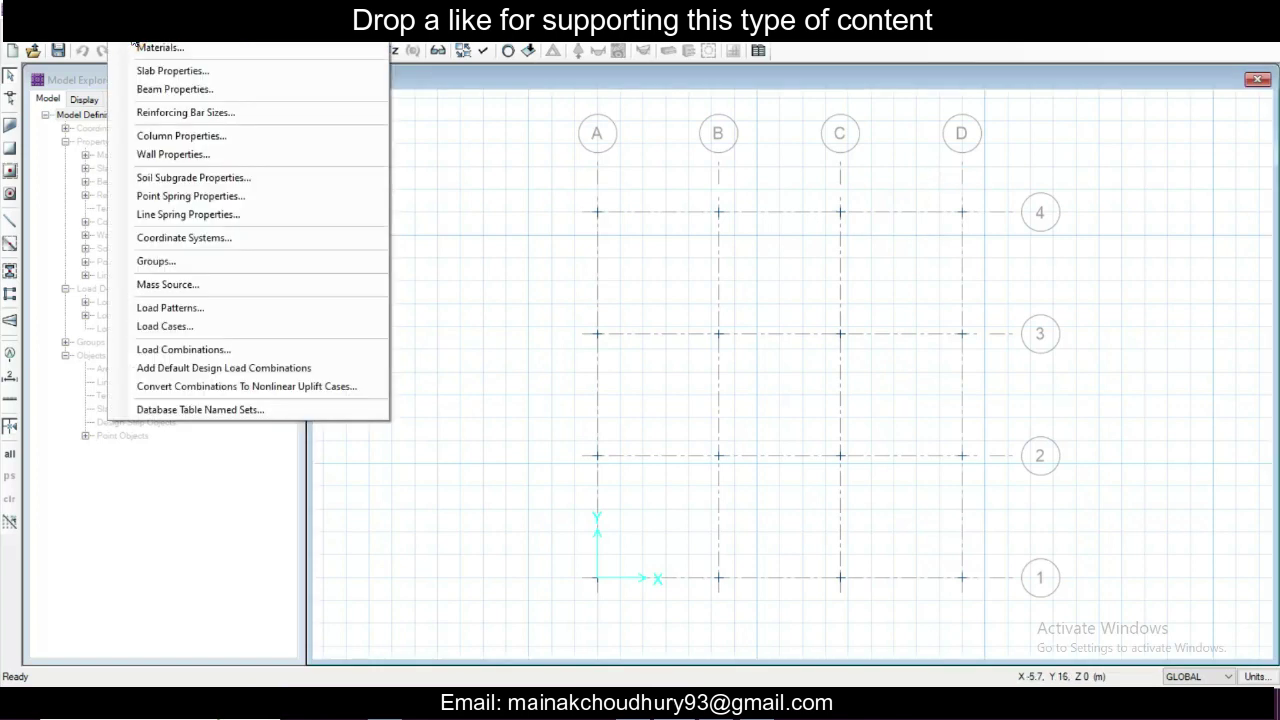
{"action": "left_click", "coordinate": [158, 47]}
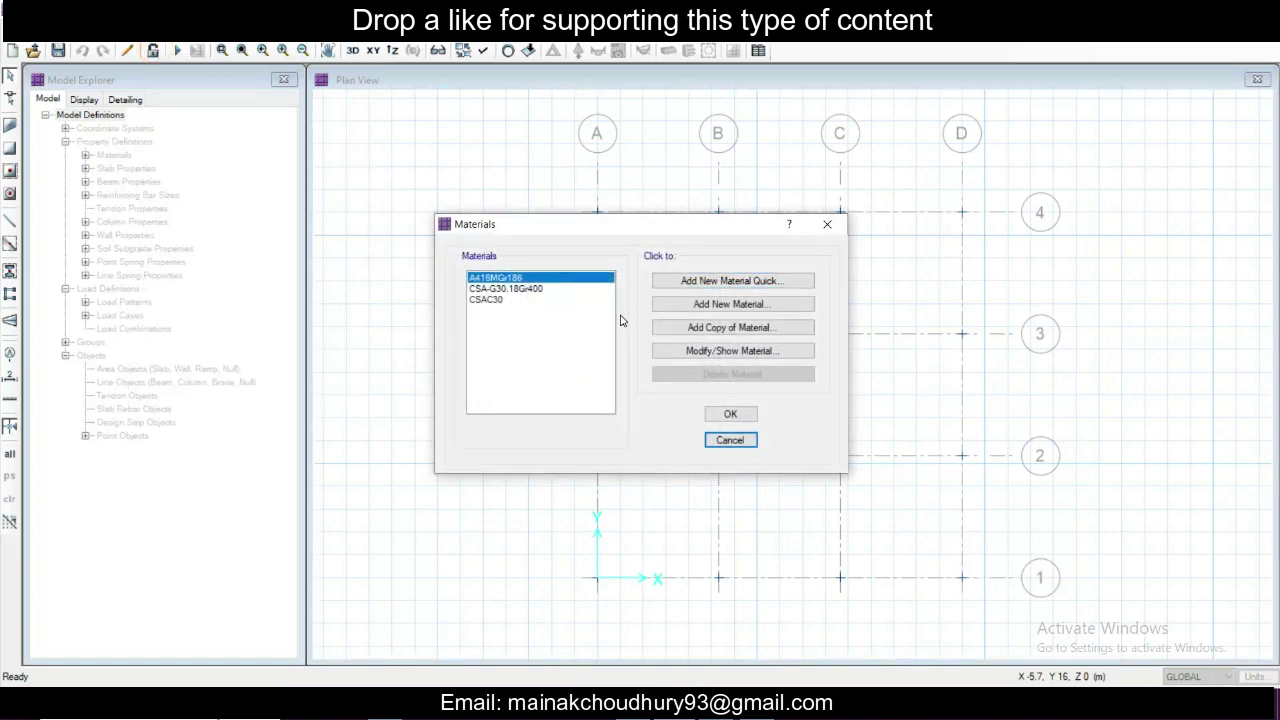
{"action": "left_click", "coordinate": [725, 352]}
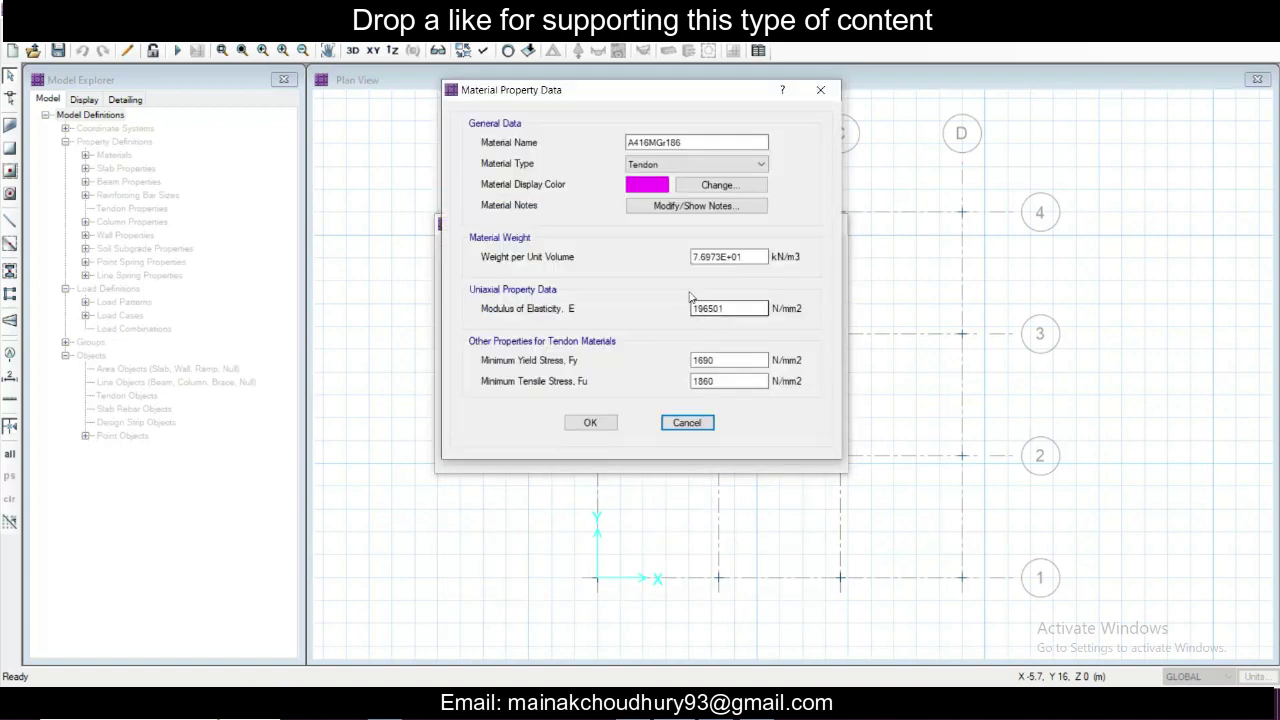
{"action": "left_click", "coordinate": [821, 92]}
Step: Rename the CSA-G30.18Gr400 rebar material as Fe 550, with a minimum yield stress of 550 N/mm2 and tensile stress of 600 N/mm2
{"action": "left_click", "coordinate": [511, 288]}
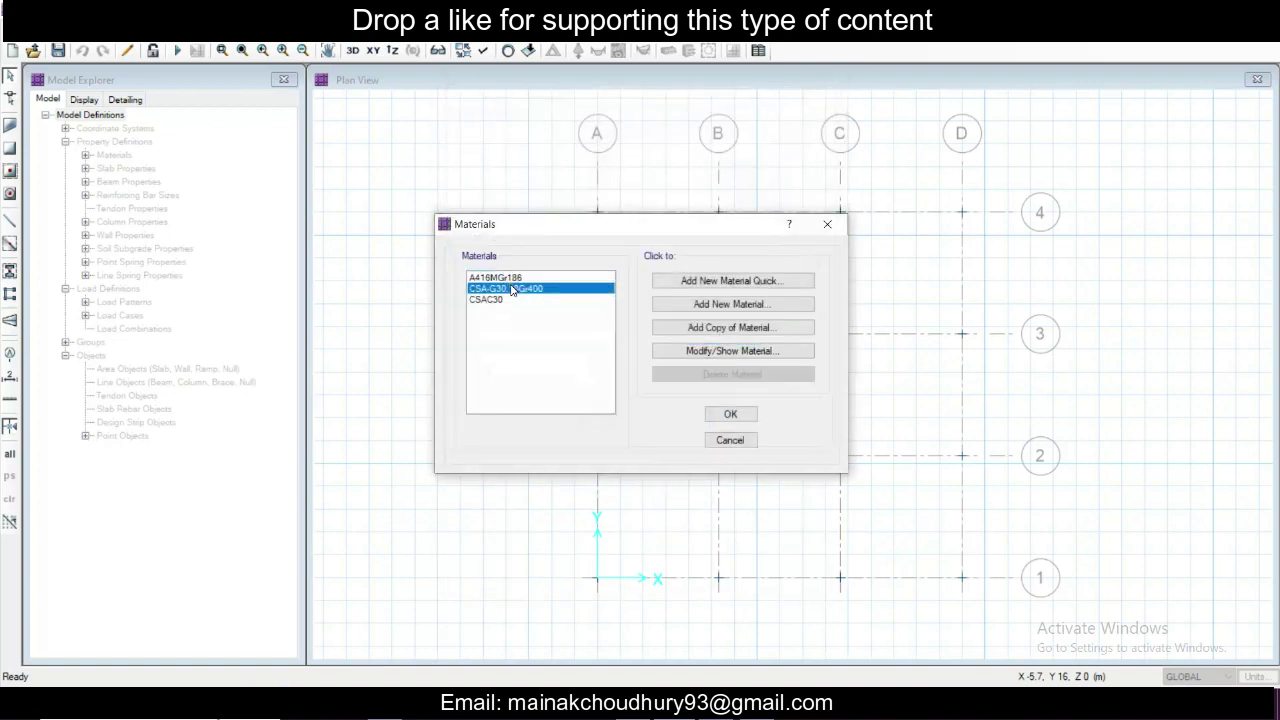
{"action": "left_click", "coordinate": [693, 352]}
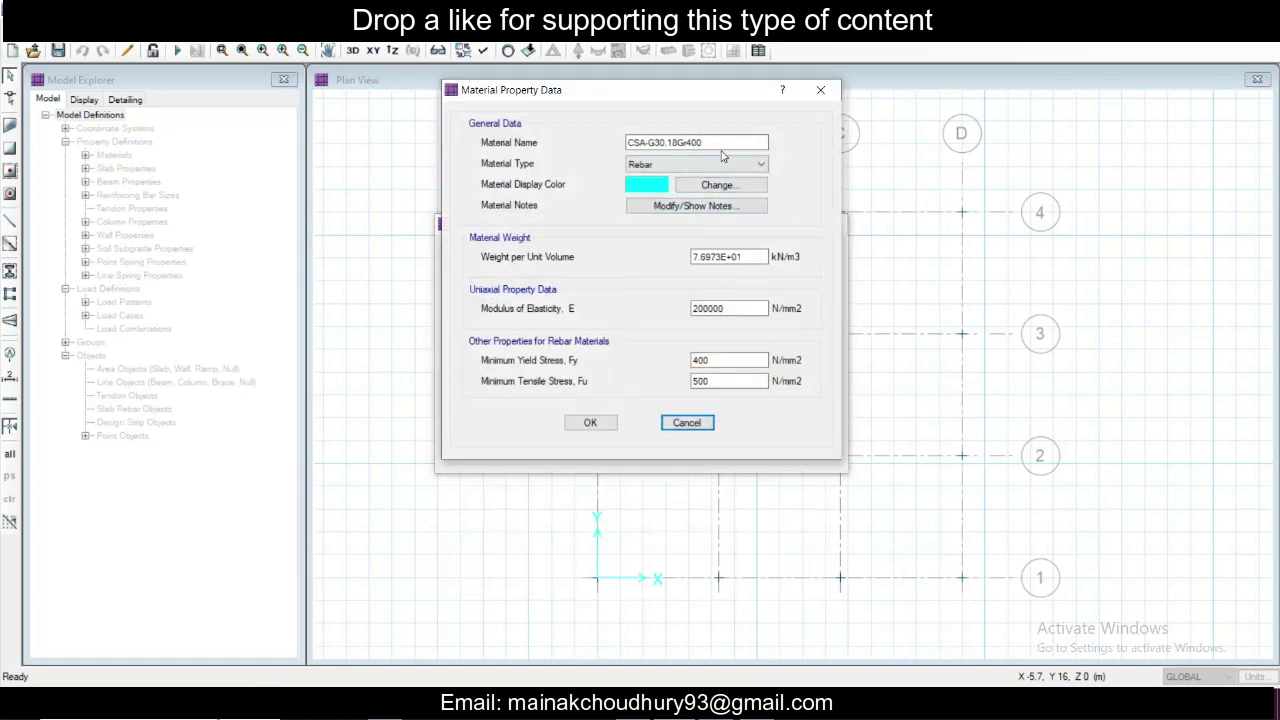
{"action": "left_click_drag", "start_coordinate": [728, 142], "coordinate": [556, 149]}
{"action": "type", "text": "Fe 550"}
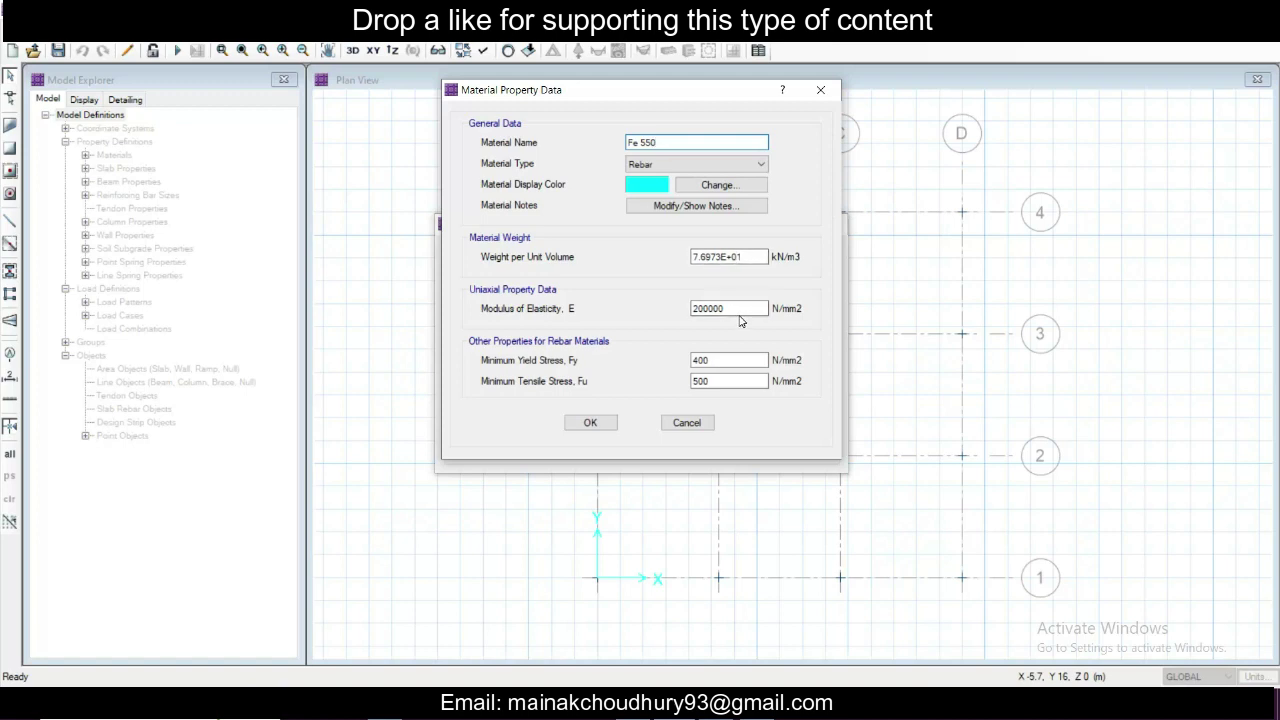
{"action": "double_click", "coordinate": [733, 360]}
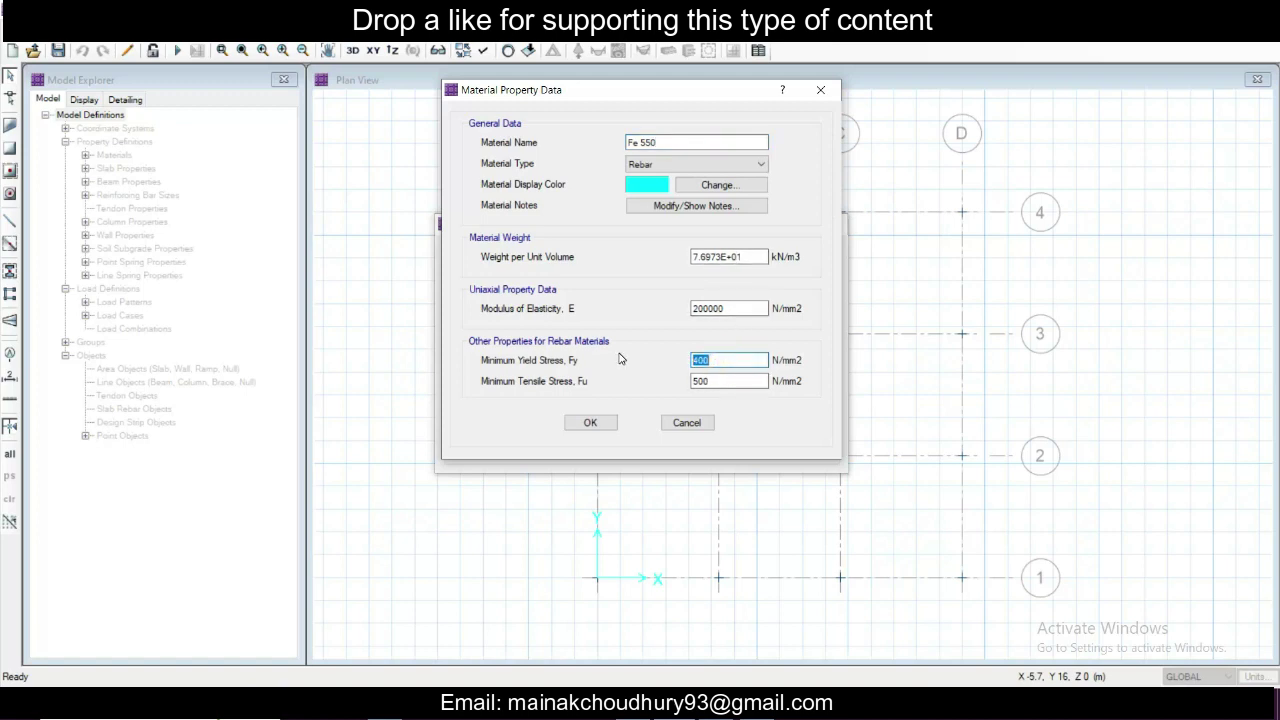
{"action": "type", "text": "550"}
{"action": "double_click", "coordinate": [730, 380]}
{"action": "type", "text": "600"}
{"action": "left_click", "coordinate": [590, 422]}
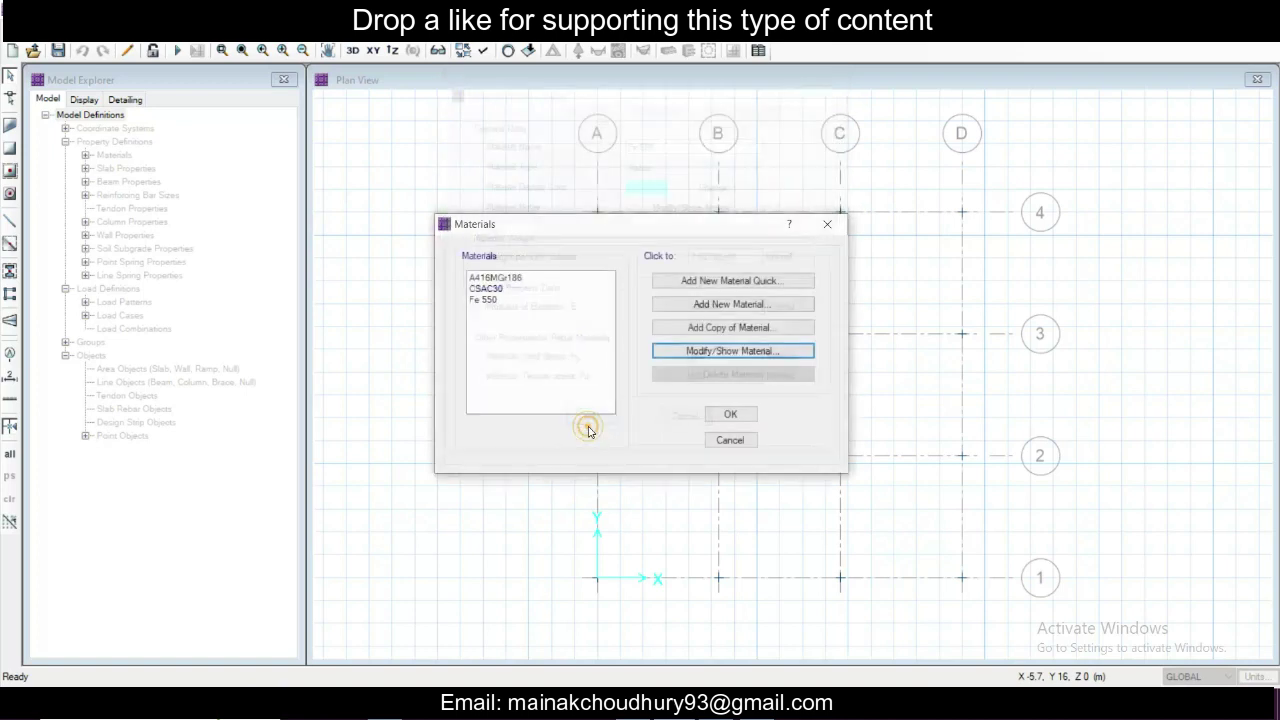
Step: Rename the CSAC30 concrete material as M25 and accept the material definitions
{"action": "left_click", "coordinate": [487, 289]}
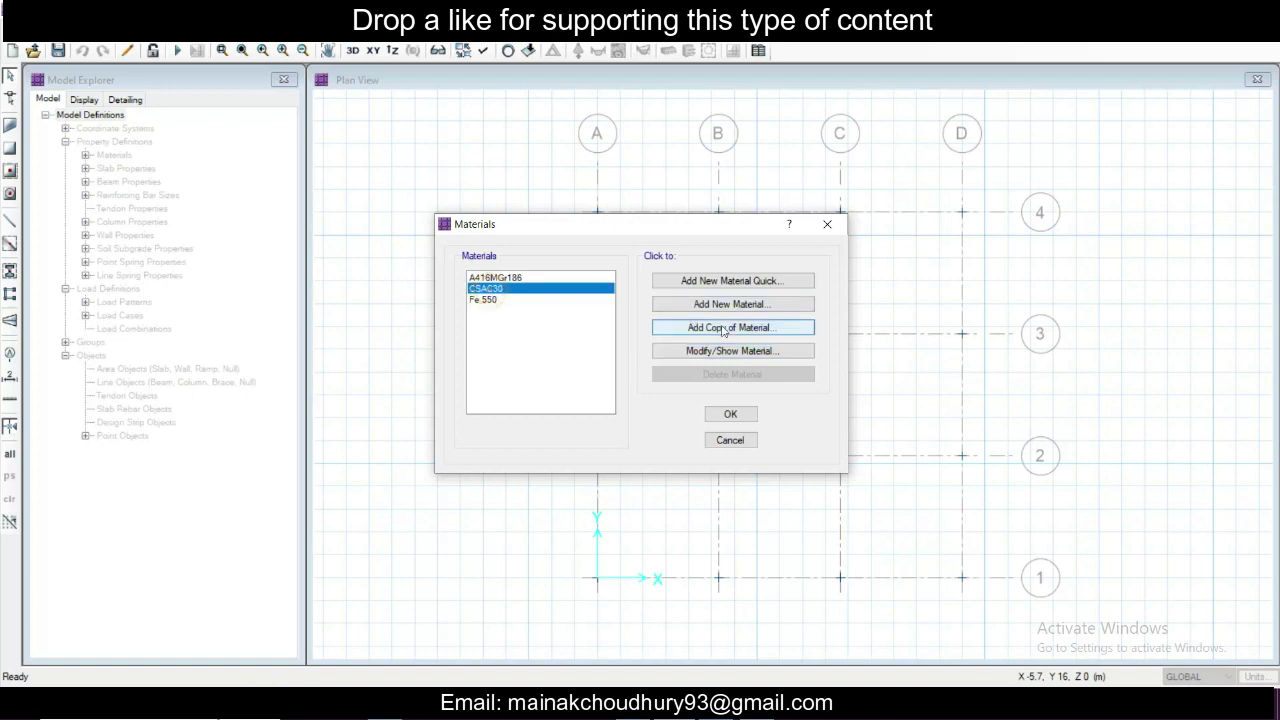
{"action": "left_click", "coordinate": [721, 349]}
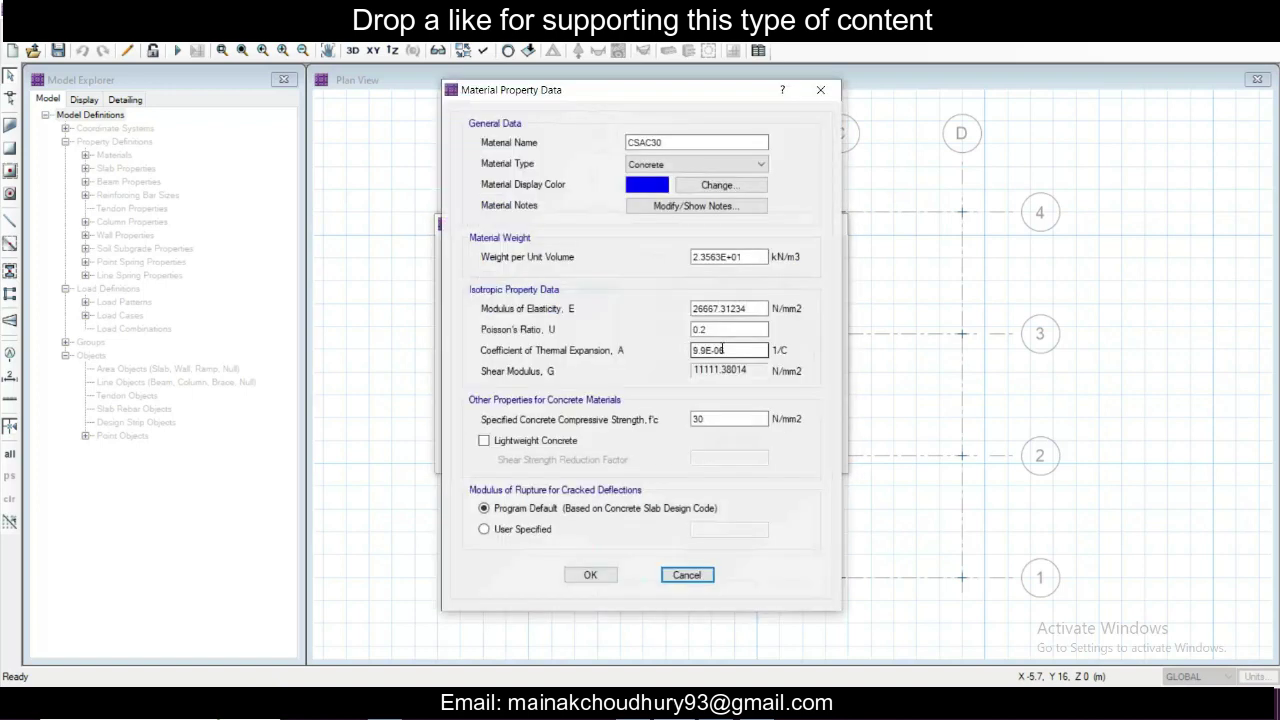
{"action": "double_click", "coordinate": [690, 143]}
{"action": "type", "text": "M"}
{"action": "key", "text": "BackSpace"}
{"action": "key", "text": "BackSpace"}
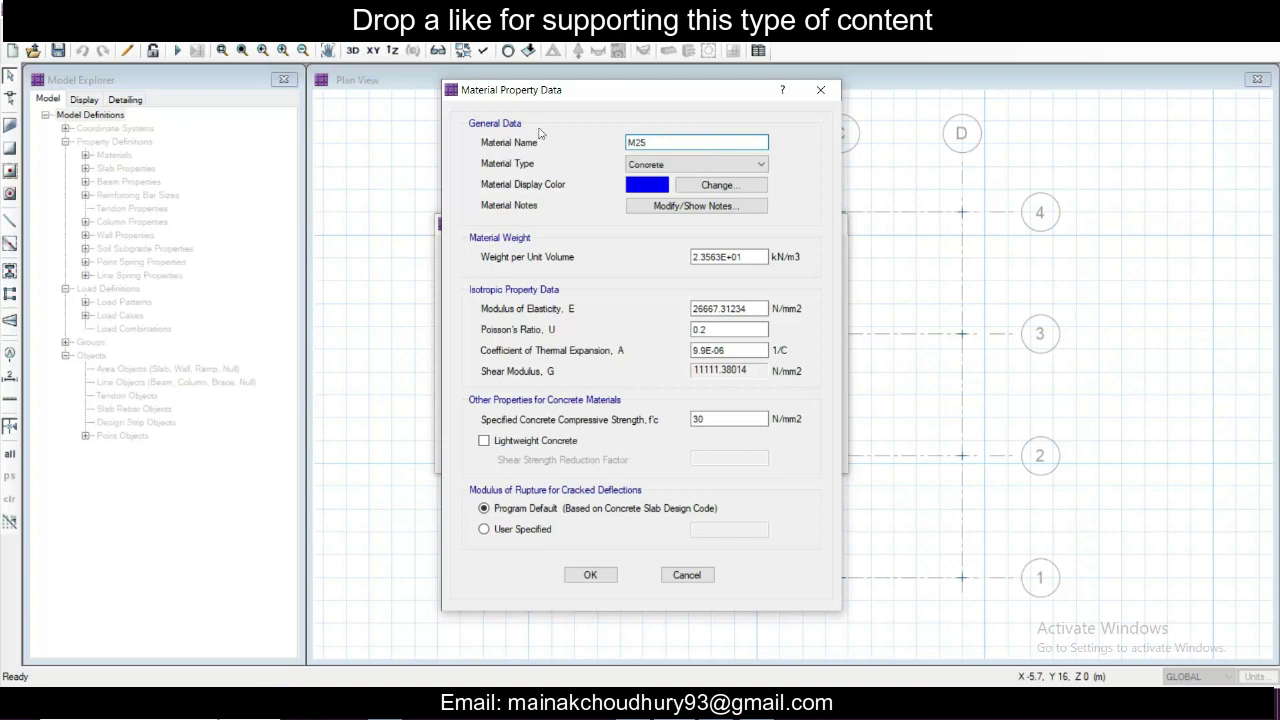
{"action": "left_click", "coordinate": [720, 257]}
{"action": "key", "text": "Return"}
{"action": "key", "text": "Return"}
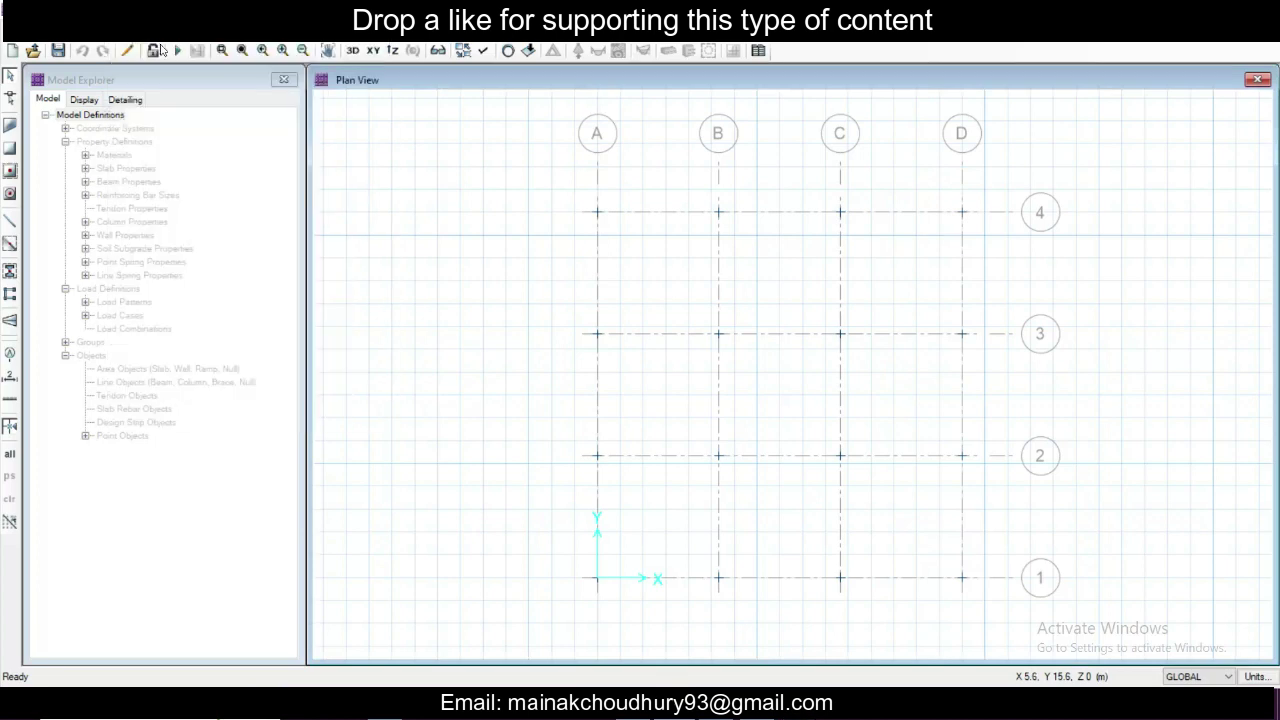
Step: Rename the SLAB1 slab property as SLAB Footing and assign M25 as its material
{"action": "left_click", "coordinate": [145, 47]}
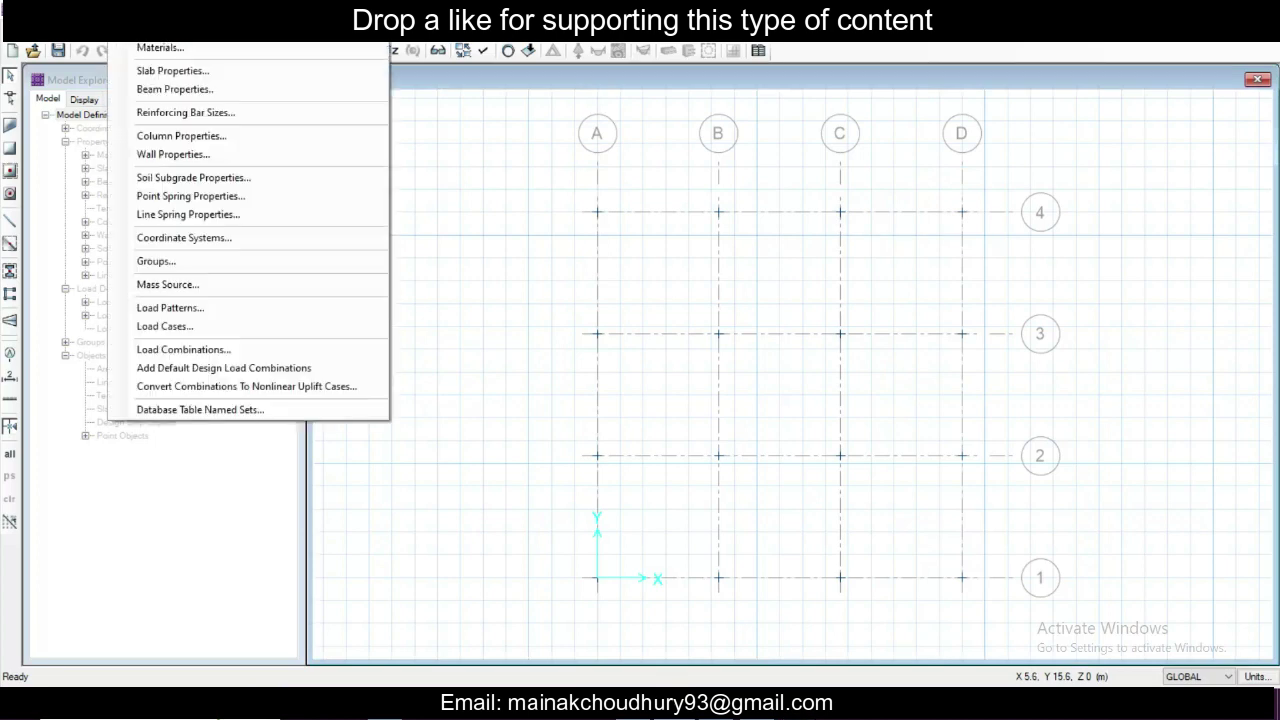
{"action": "left_click", "coordinate": [170, 76]}
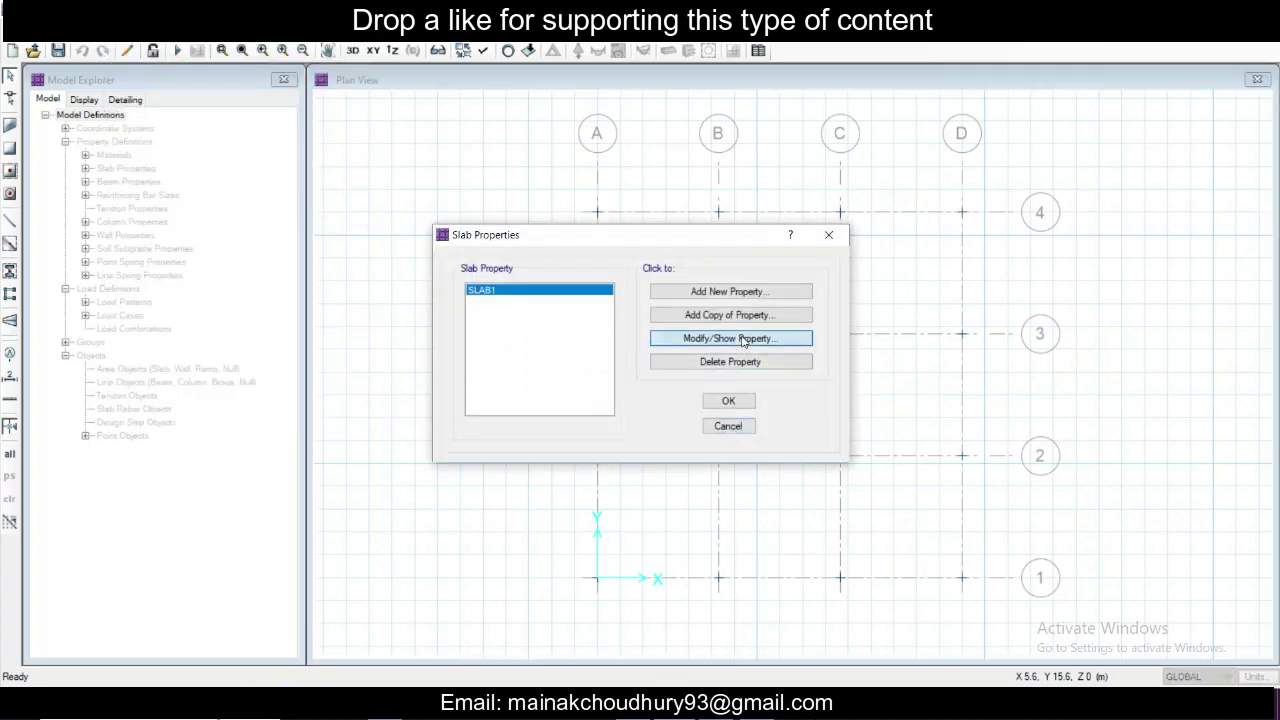
{"action": "left_click", "coordinate": [742, 338]}
{"action": "left_click", "coordinate": [684, 200]}
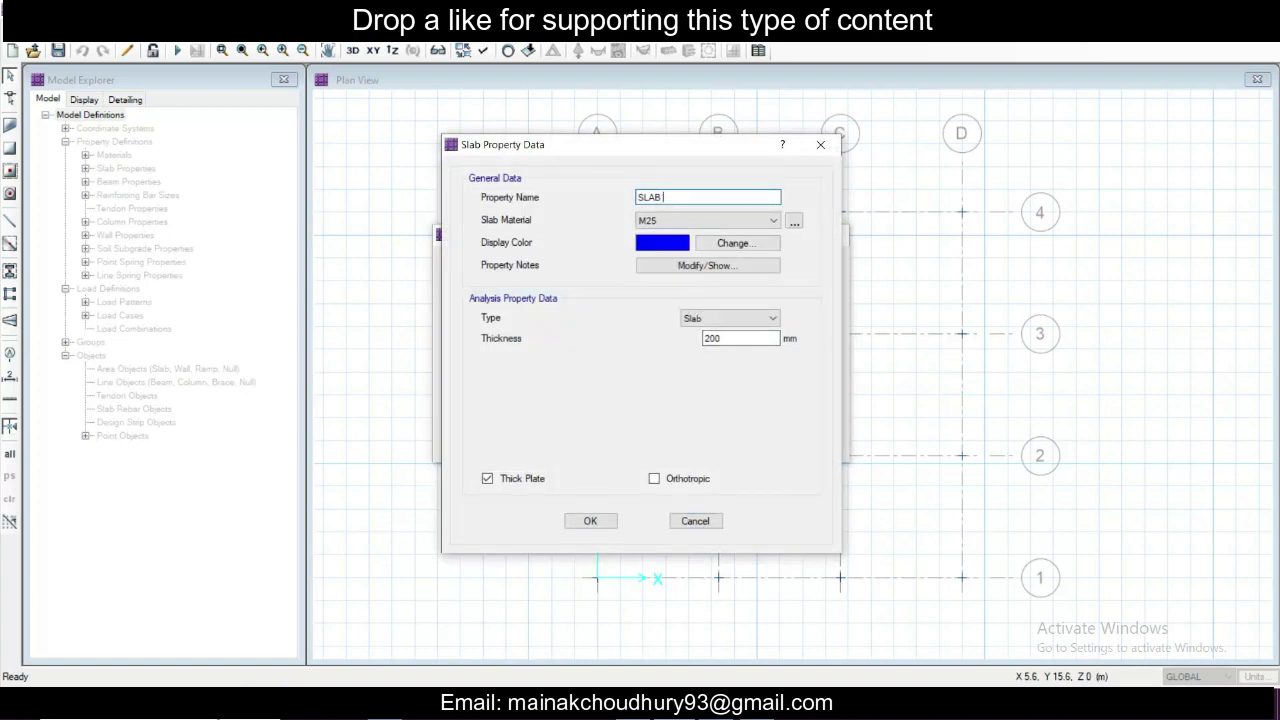
{"action": "type", "text": "ooting"}
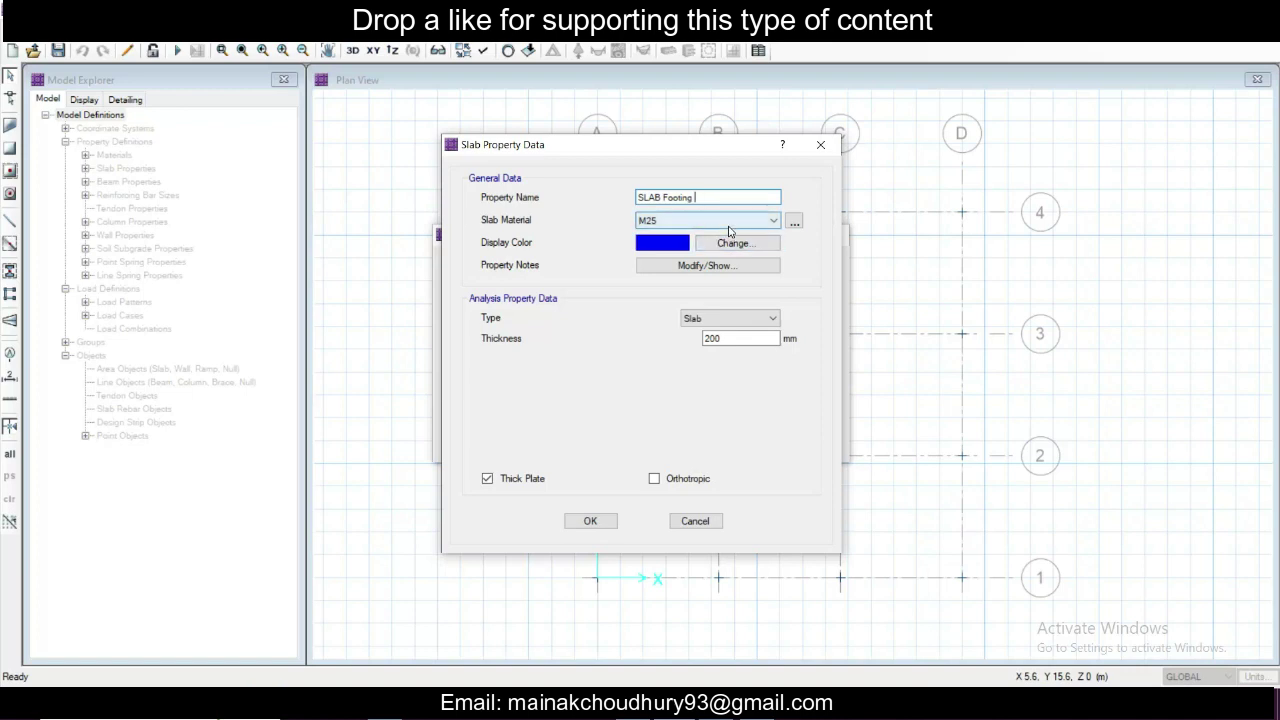
{"action": "left_click", "coordinate": [729, 229]}
{"action": "left_click", "coordinate": [737, 238]}
Step: Set the footing slab's thickness to 350 mm, disable Thick Plate and accept the slab properties
{"action": "double_click", "coordinate": [736, 338]}
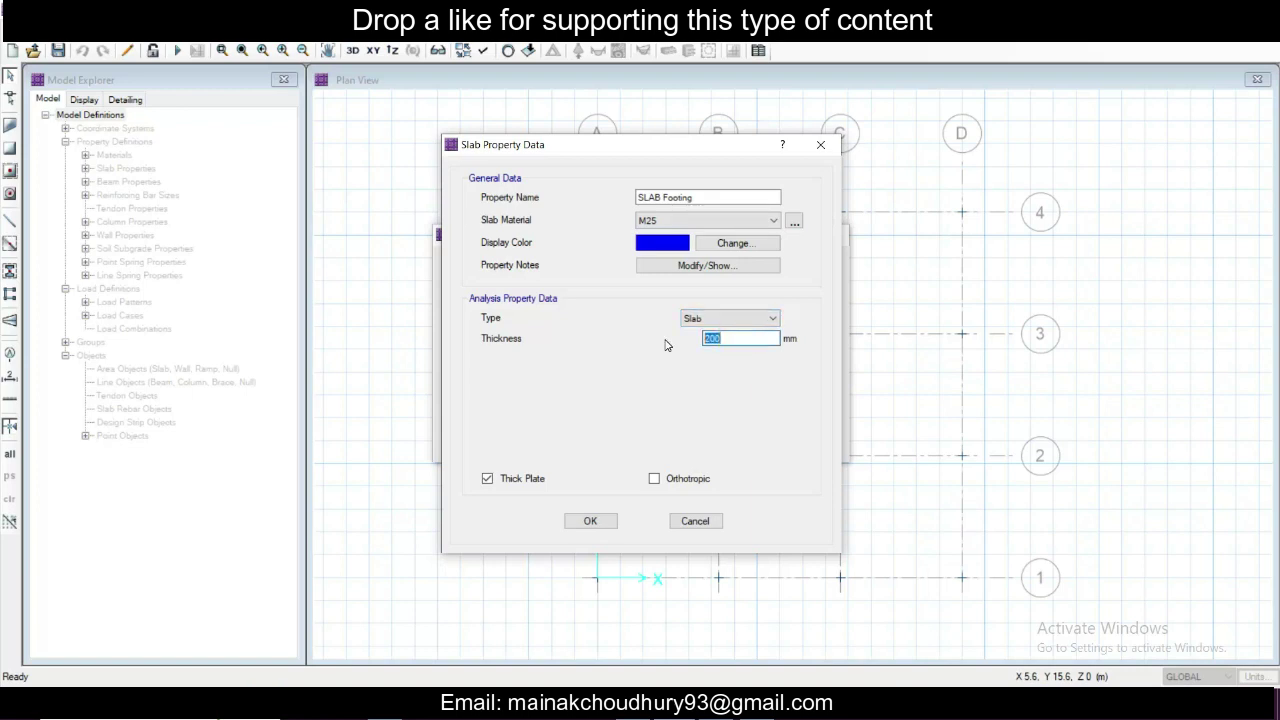
{"action": "type", "text": "350"}
{"action": "left_click", "coordinate": [486, 479]}
{"action": "left_click", "coordinate": [592, 520]}
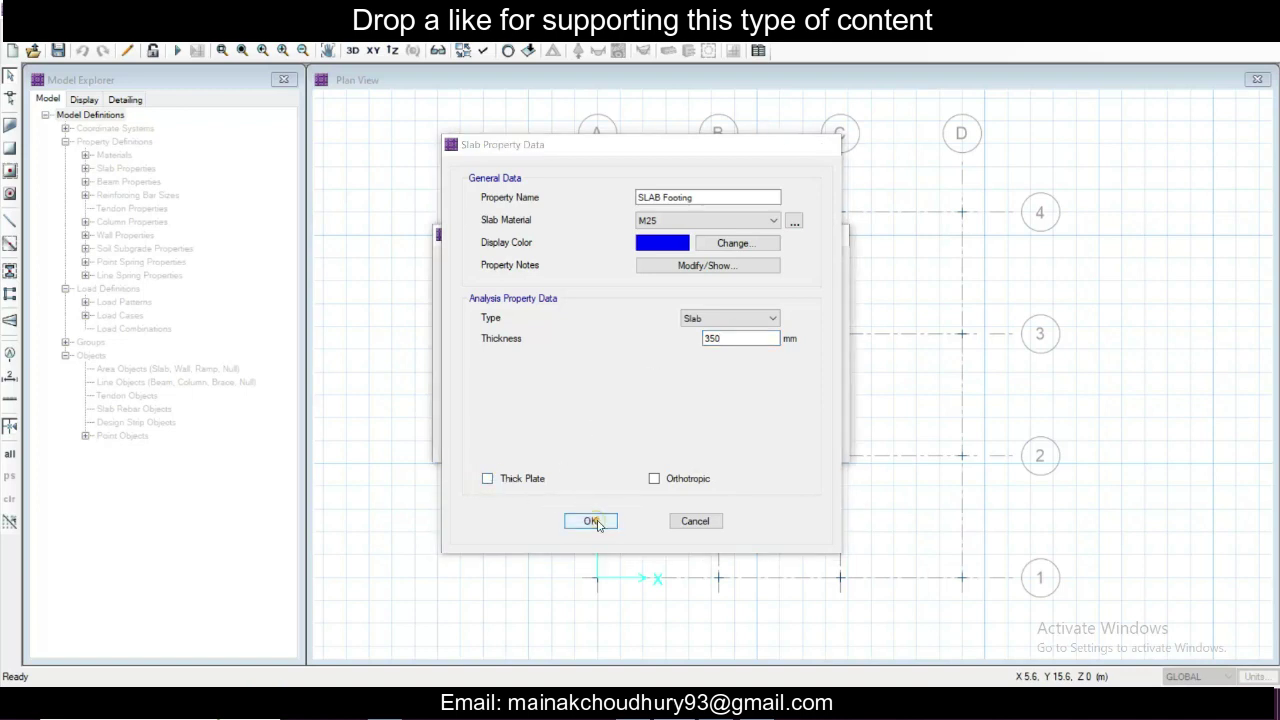
{"action": "left_click", "coordinate": [729, 401]}
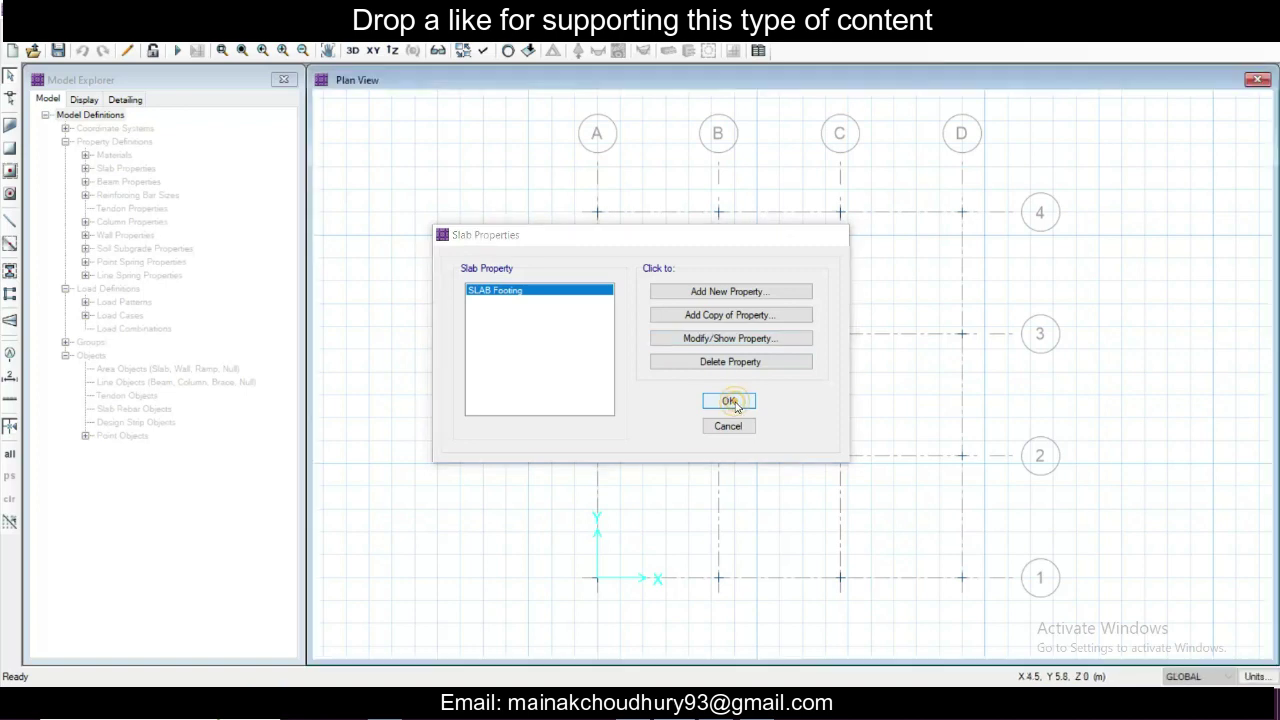
Step: Open the COL1 column property for modification
{"action": "left_click", "coordinate": [163, 40]}
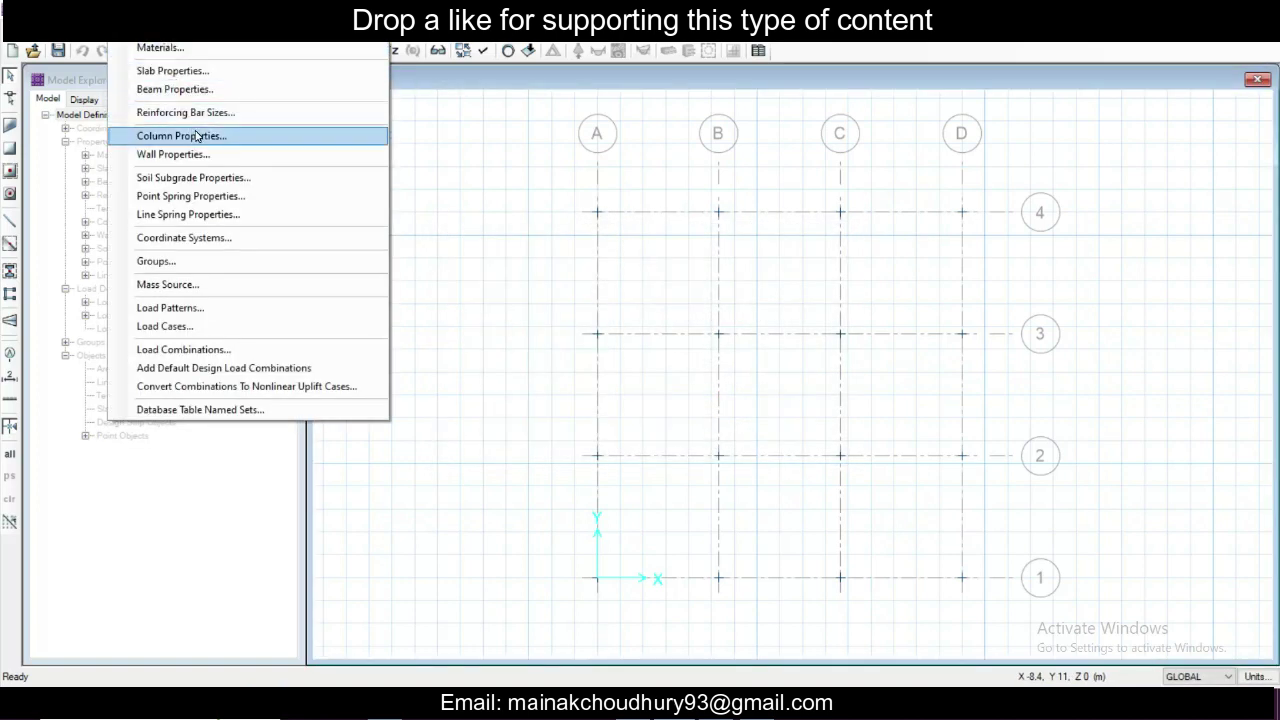
{"action": "left_click", "coordinate": [933, 537]}
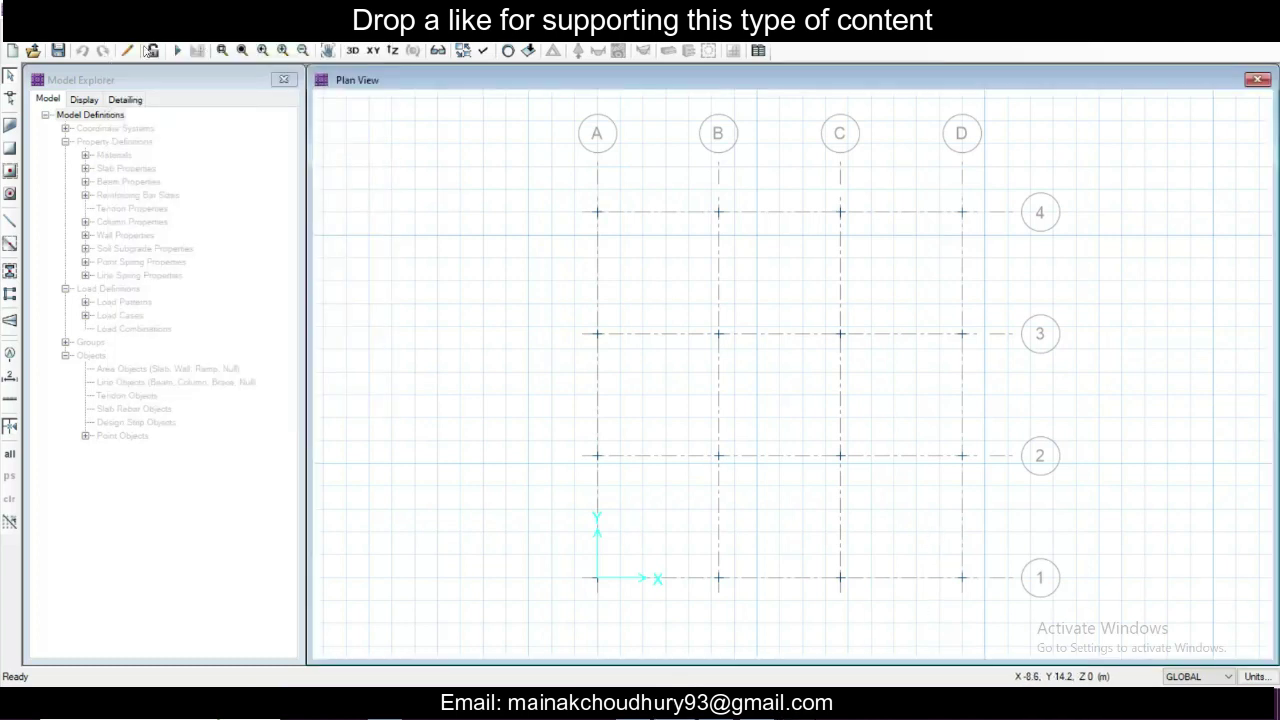
{"action": "left_click", "coordinate": [122, 32]}
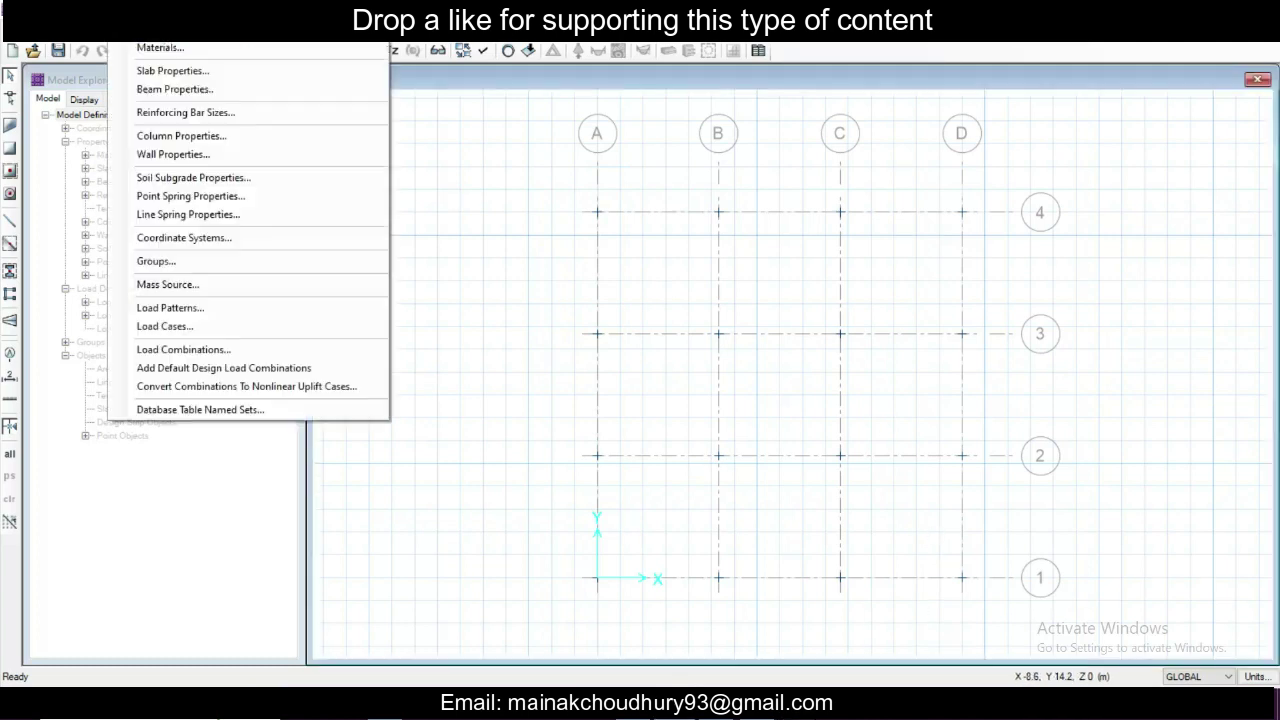
{"action": "left_click", "coordinate": [222, 138]}
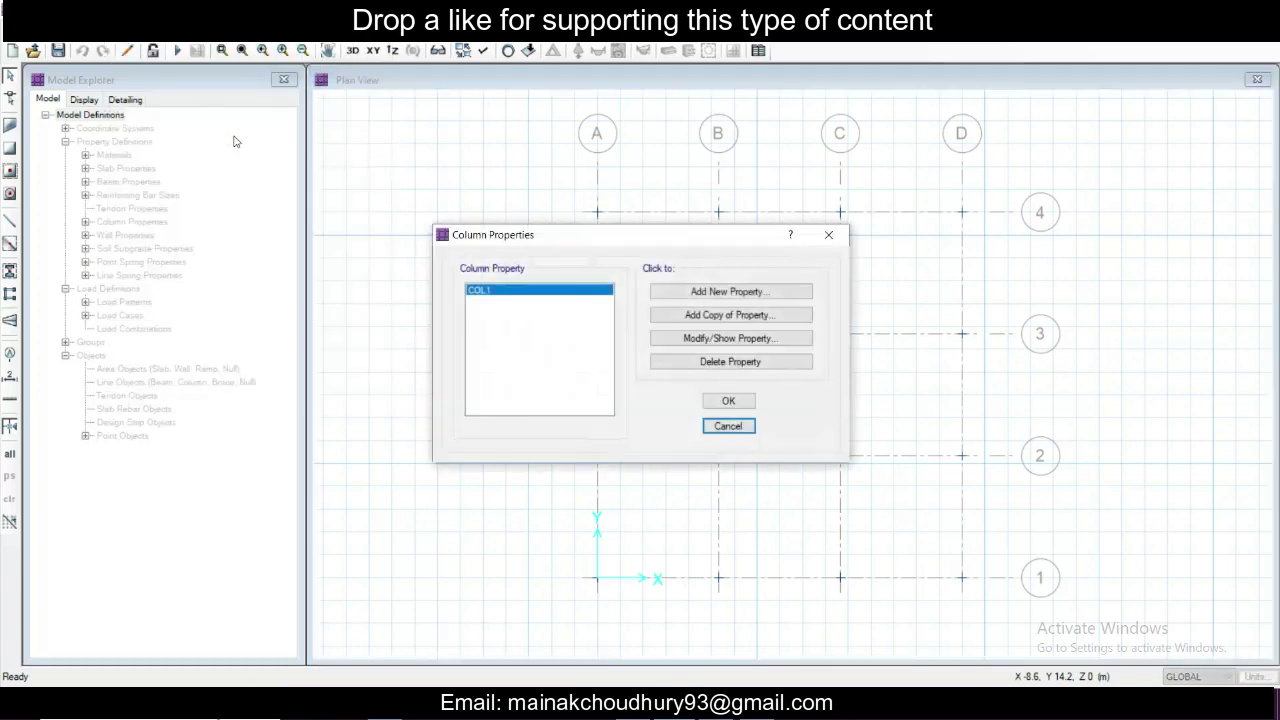
{"action": "left_click", "coordinate": [725, 340]}
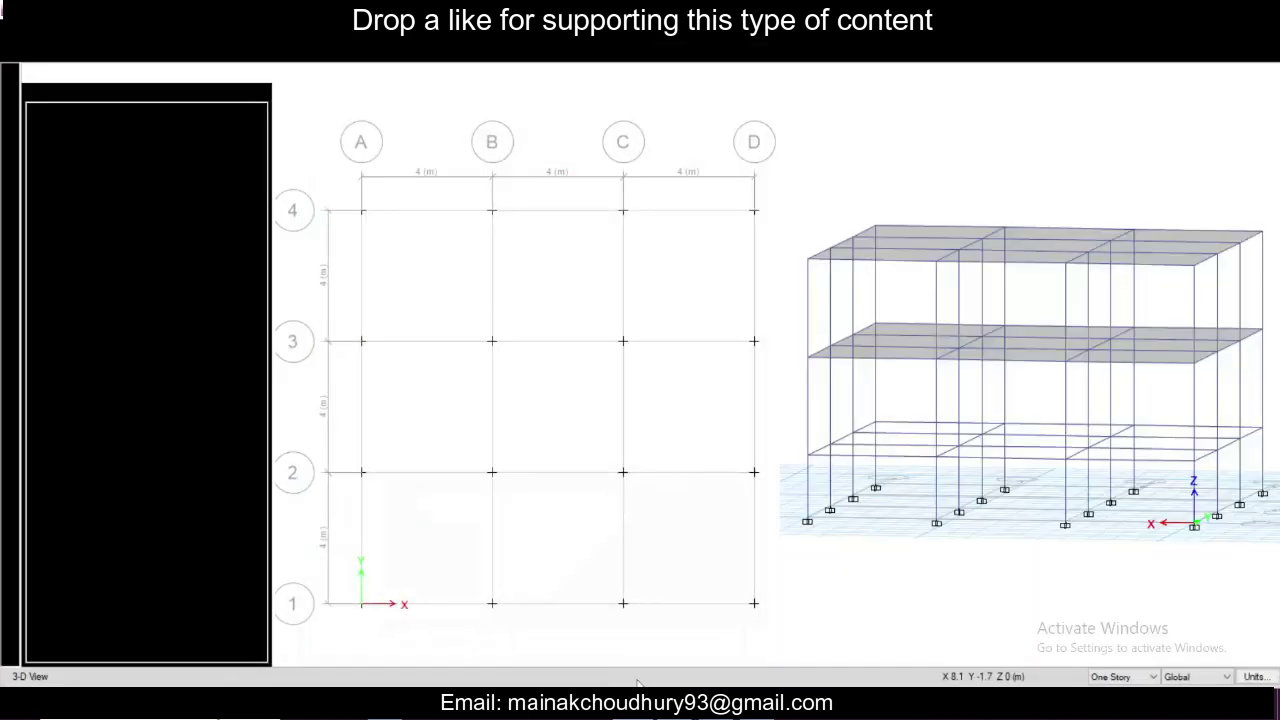
Step: Switch to ETABS and look up the building's column section size in the frame section properties
{"action": "left_click", "coordinate": [831, 408]}
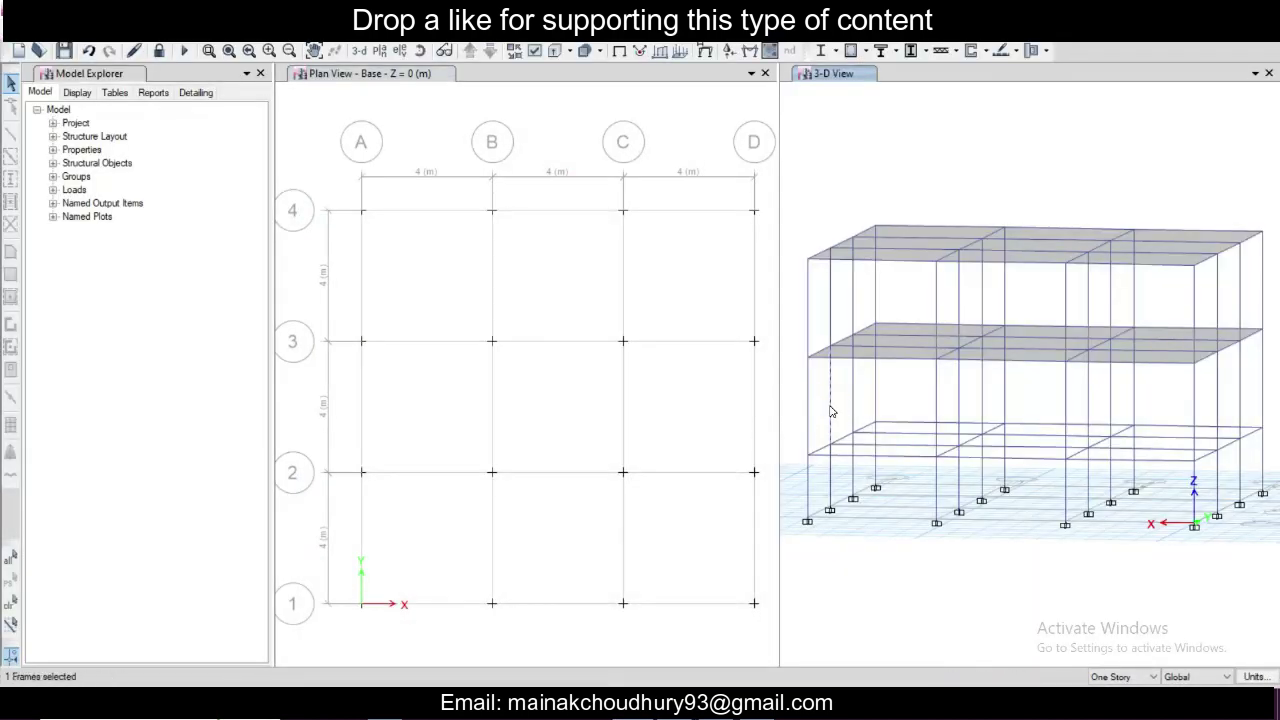
{"action": "key", "text": "ctrl+q"}
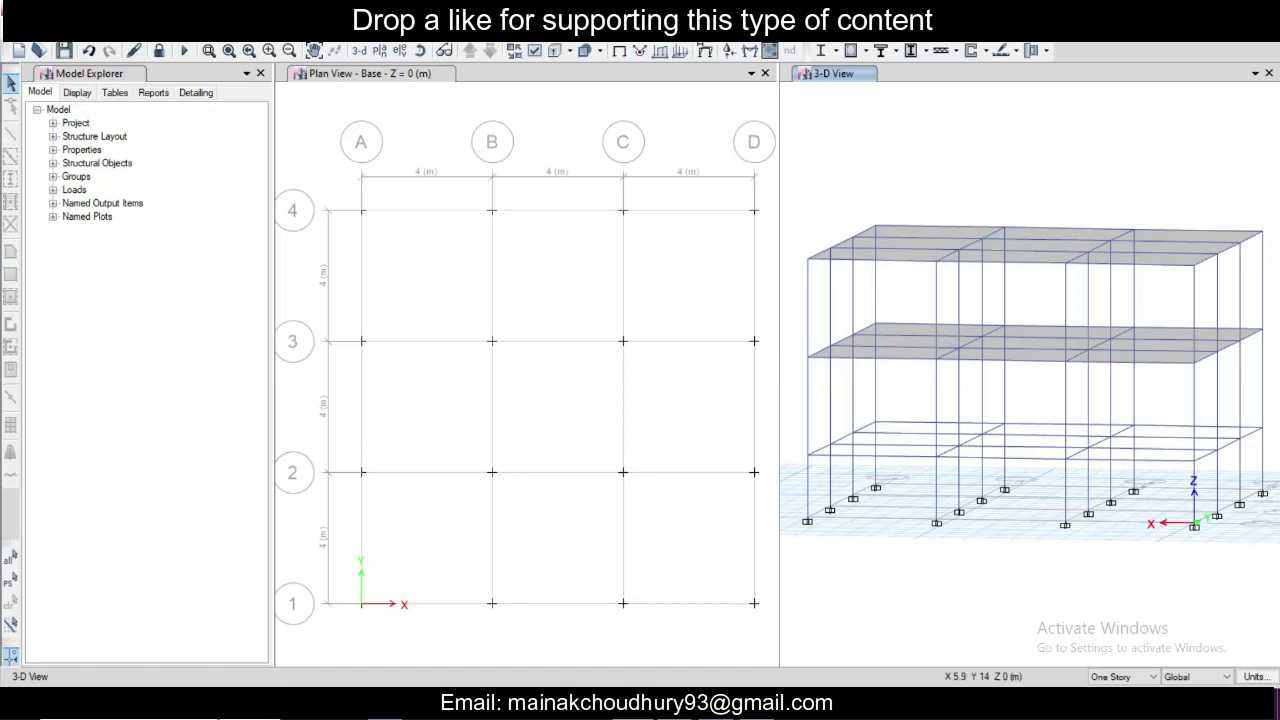
{"action": "left_click", "coordinate": [122, 34]}
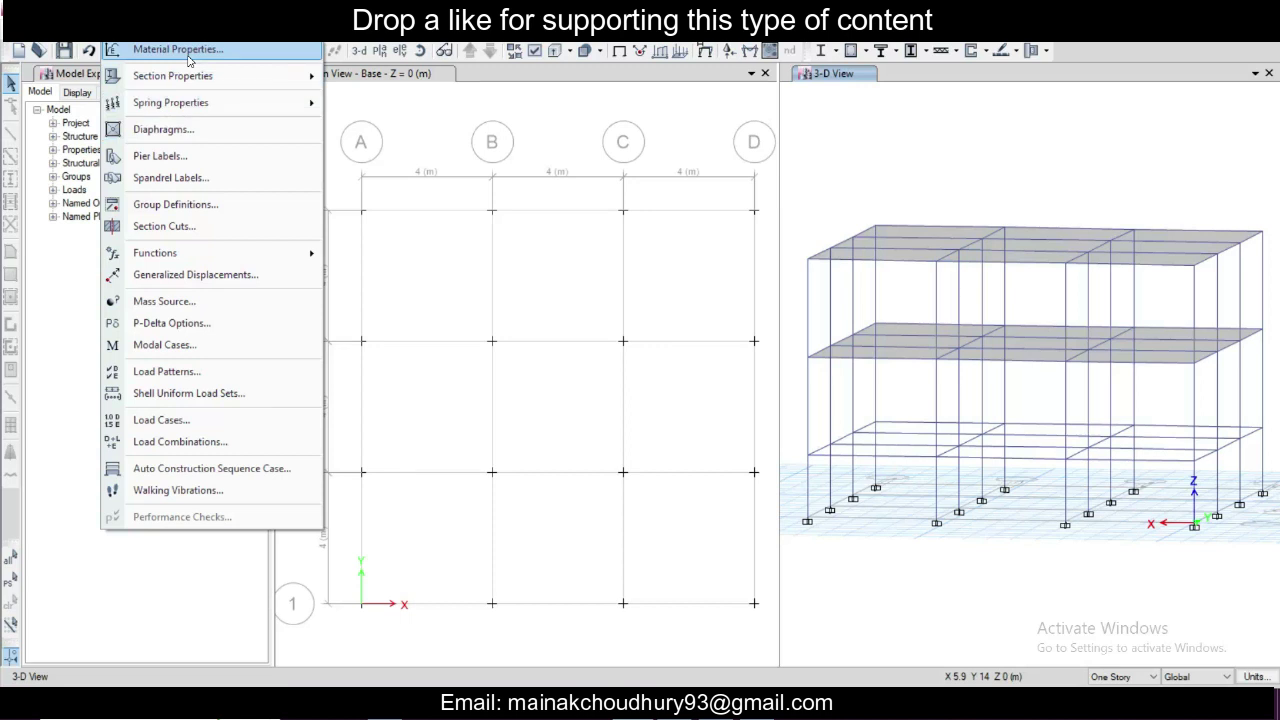
{"action": "mouse_move", "coordinate": [212, 102]}
{"action": "mouse_move", "coordinate": [229, 80]}
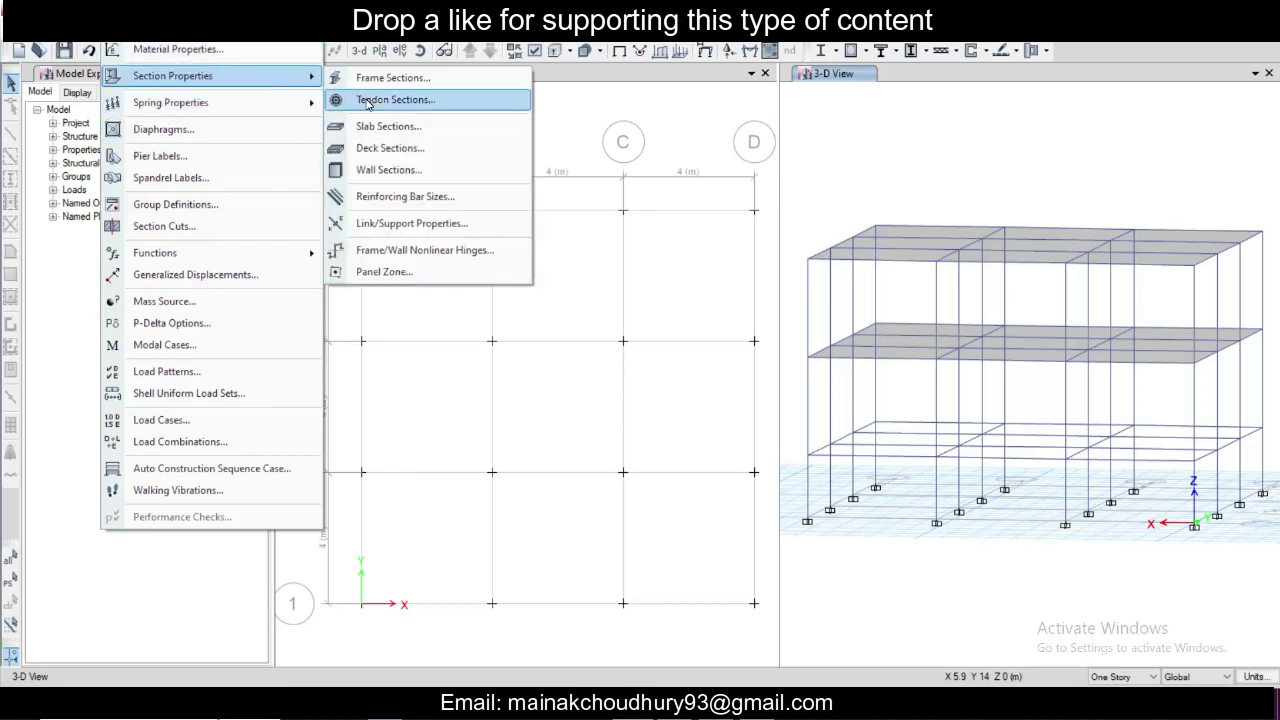
{"action": "left_click", "coordinate": [391, 84]}
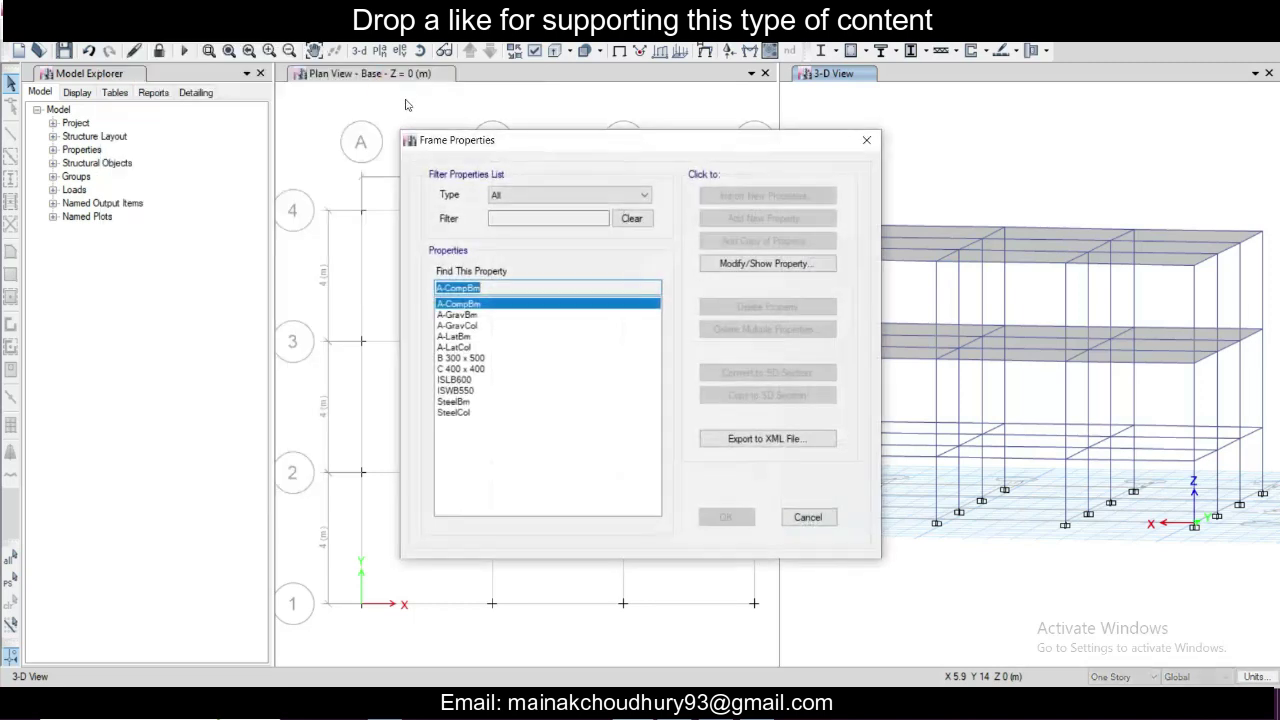
{"action": "left_click", "coordinate": [490, 357]}
{"action": "left_click", "coordinate": [488, 368]}
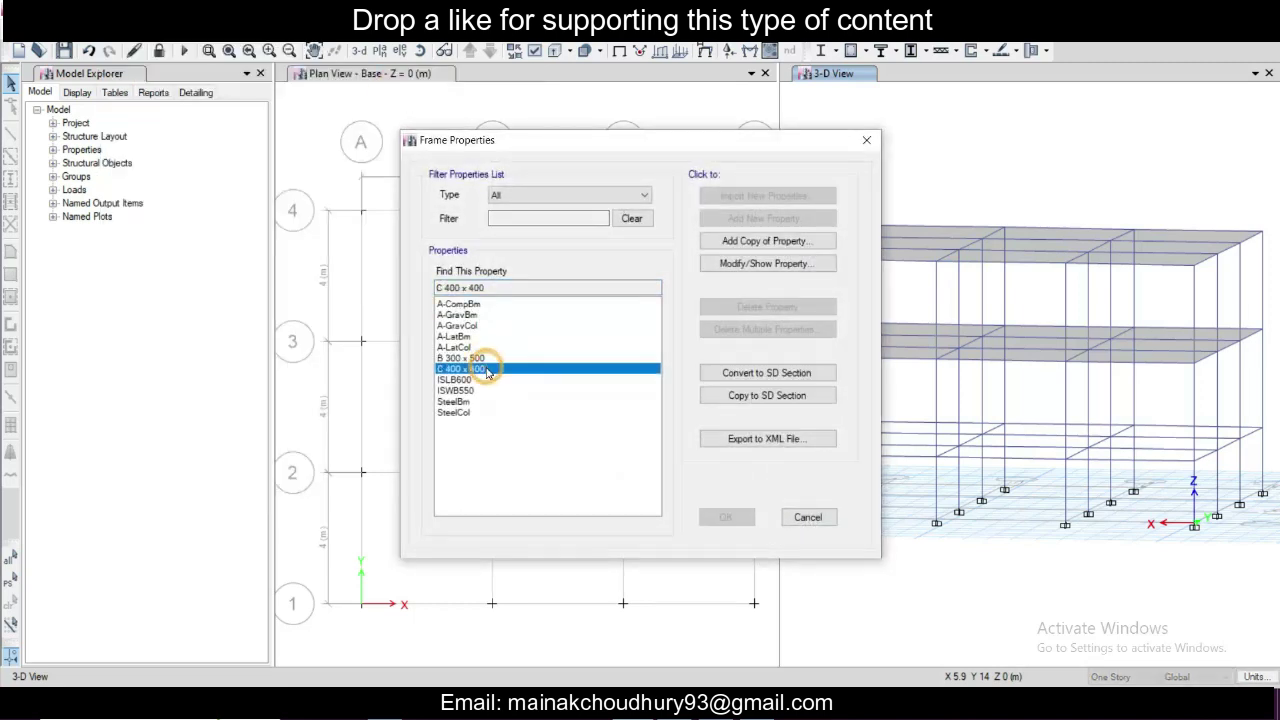
{"action": "left_click", "coordinate": [866, 140]}
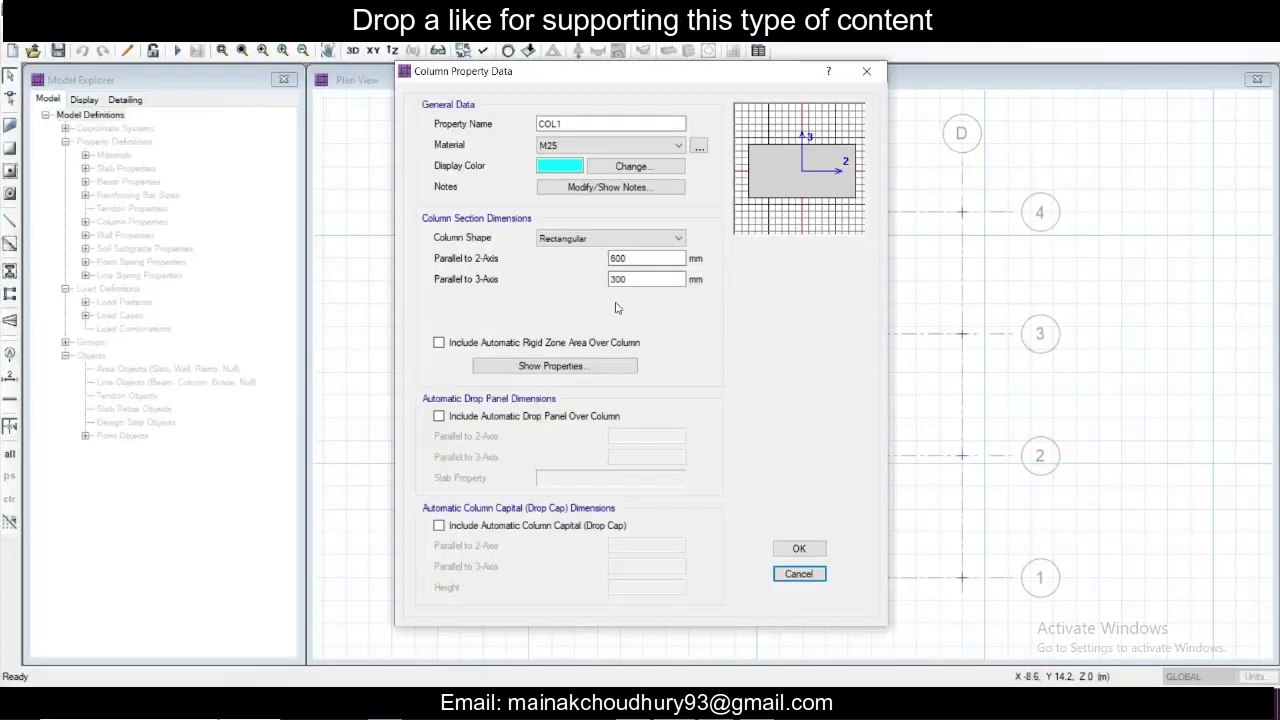
Step: Set the column section's dimensions parallel to the 2-axis and the 3-axis to 400 mm each
{"action": "double_click", "coordinate": [635, 258]}
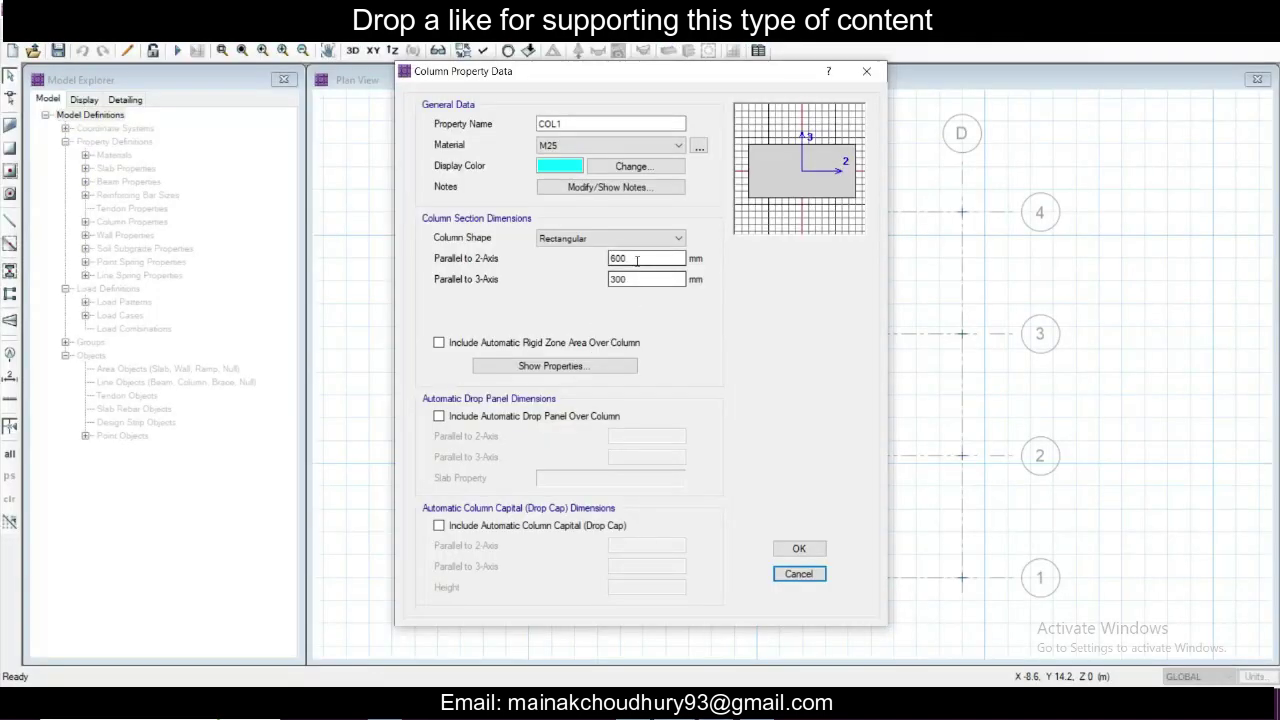
{"action": "type", "text": "400"}
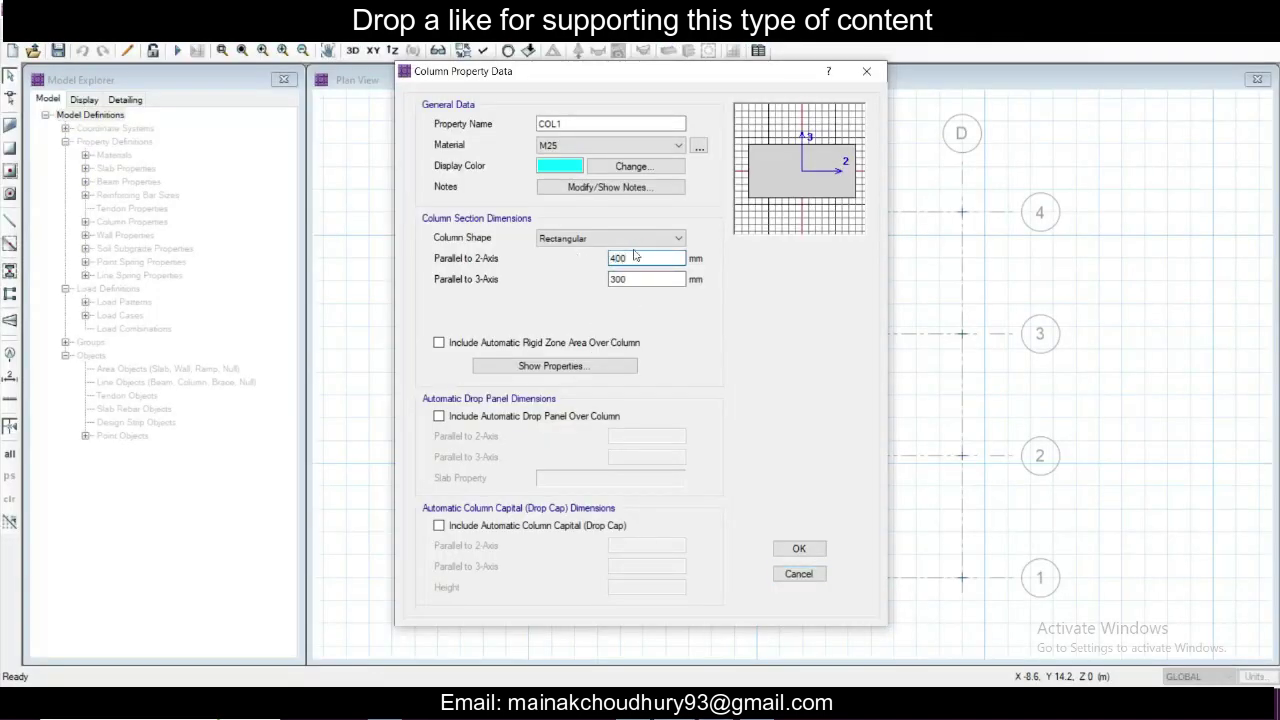
{"action": "double_click", "coordinate": [640, 279]}
{"action": "type", "text": "4"}
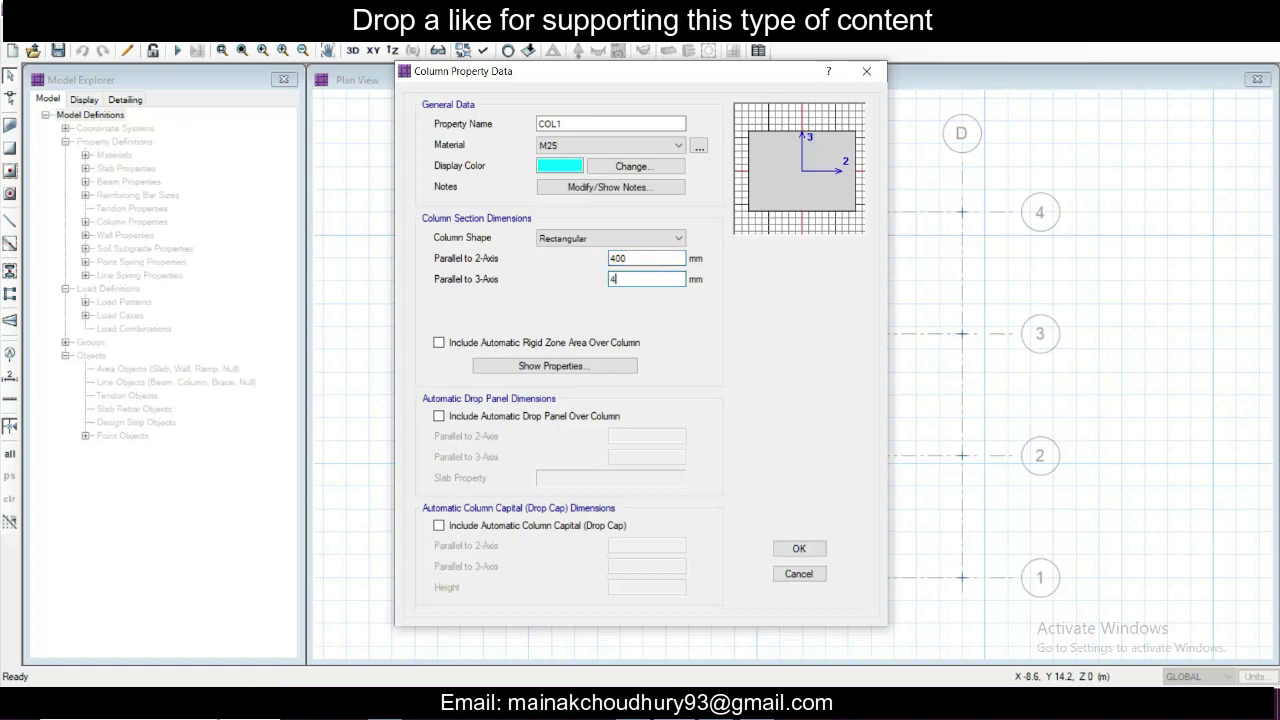
Step: Rename the column property as COL 400 x 400 and accept the column properties
{"action": "left_click", "coordinate": [572, 122]}
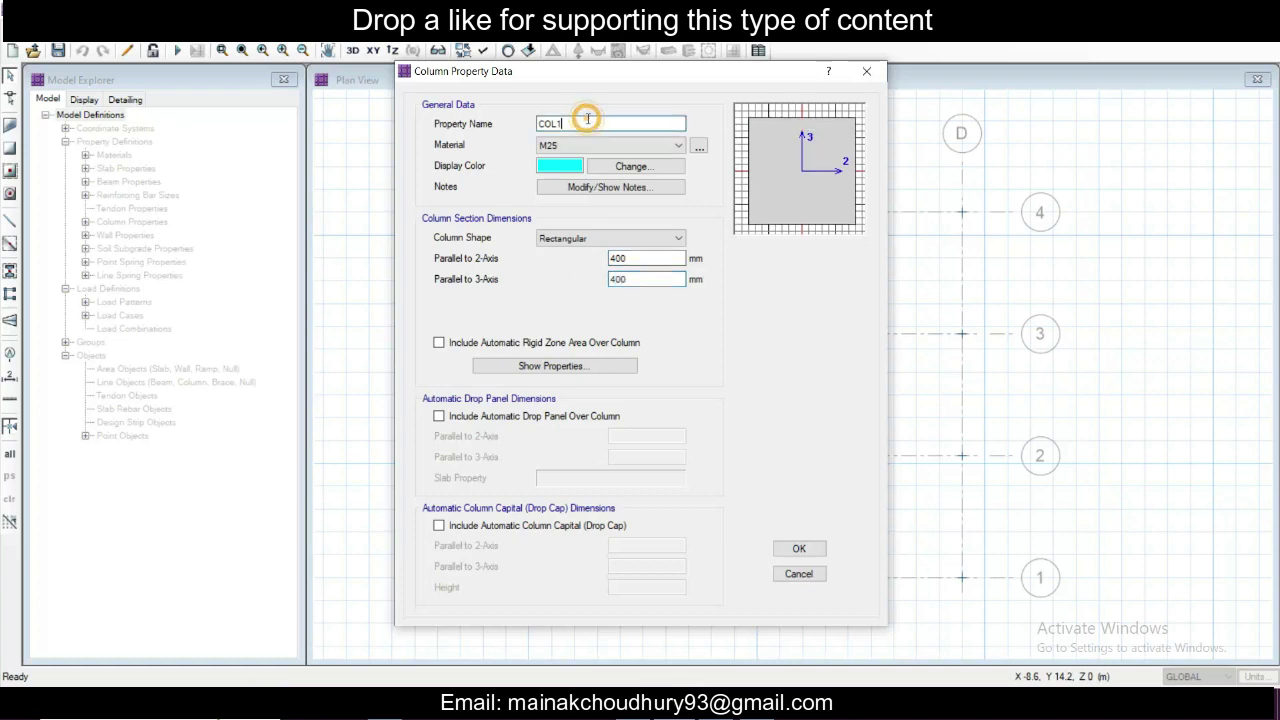
{"action": "type", "text": "x 400"}
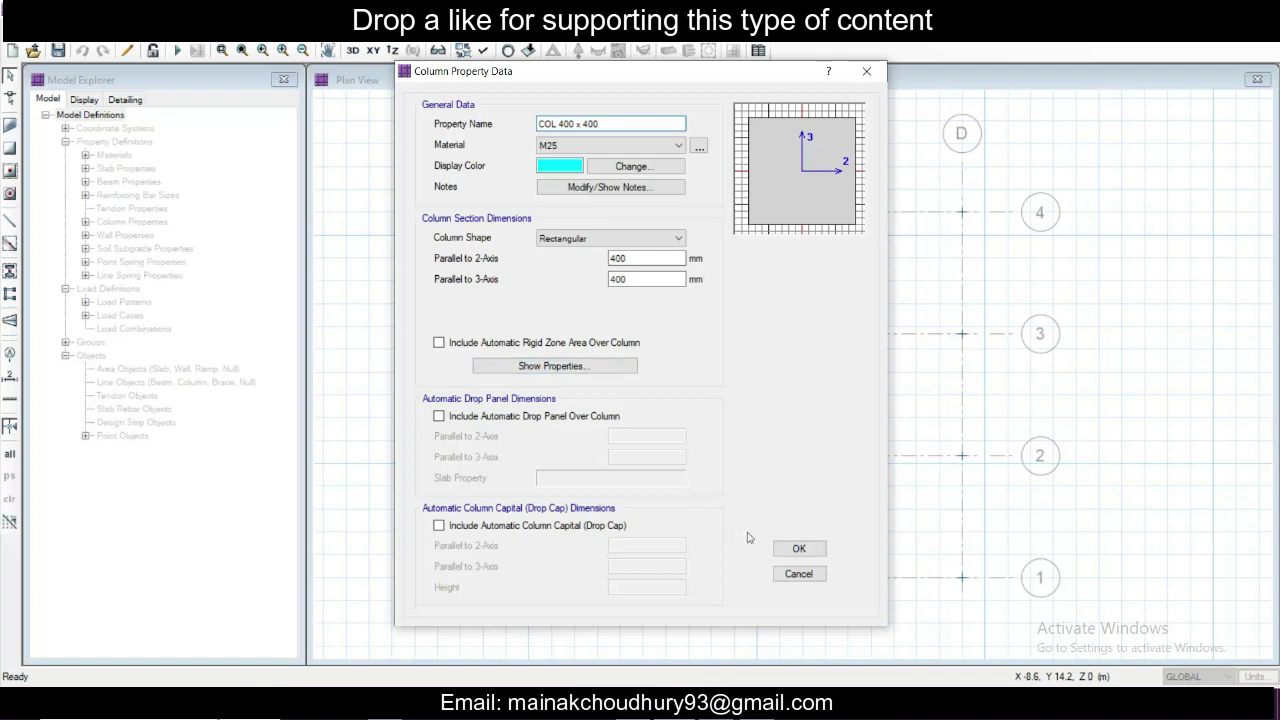
{"action": "left_click", "coordinate": [800, 549]}
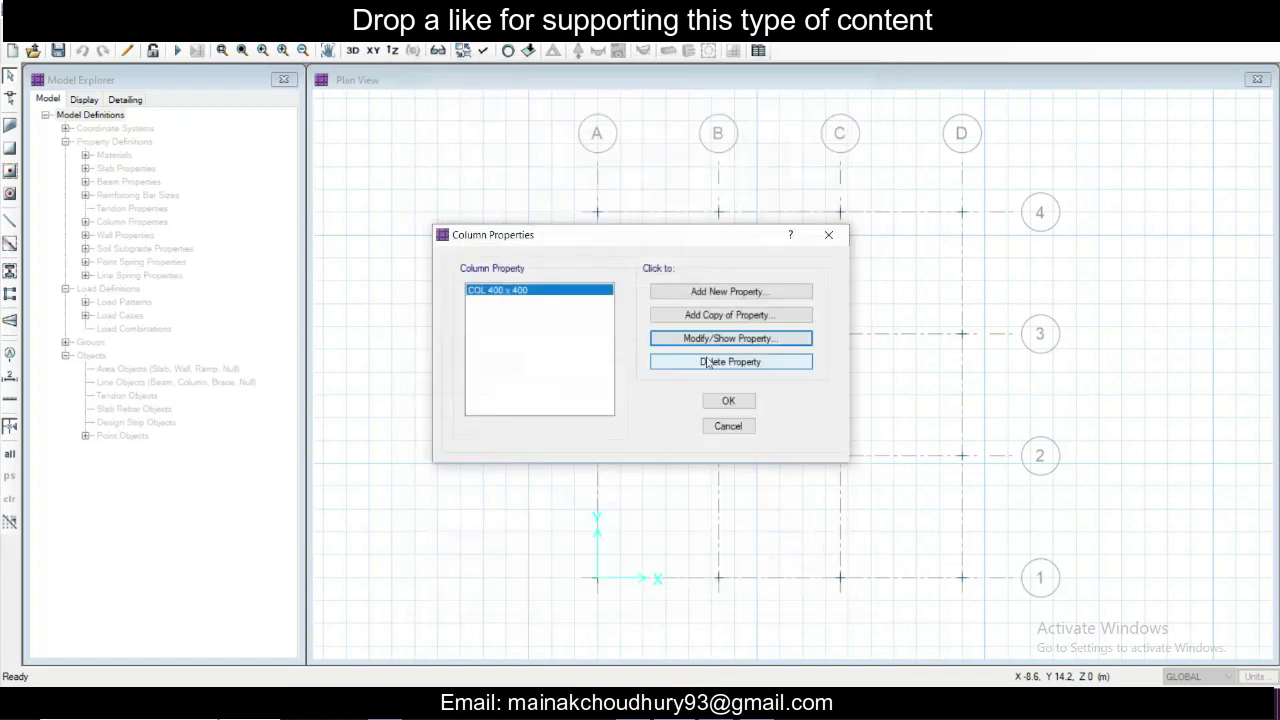
{"action": "left_click", "coordinate": [738, 401]}
Step: Set the subgrade modulus of the SOIL1 soil subgrade property to 5000 kN/m3
{"action": "left_click", "coordinate": [126, 44]}
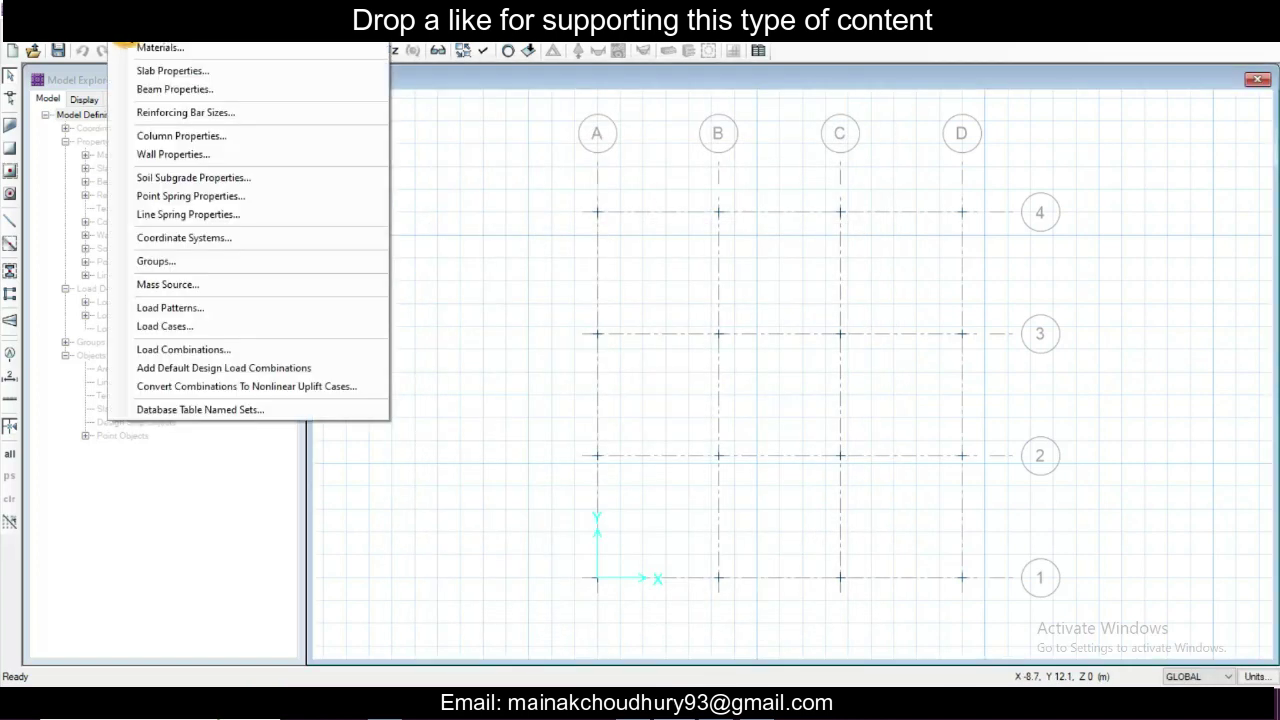
{"action": "left_click", "coordinate": [207, 178]}
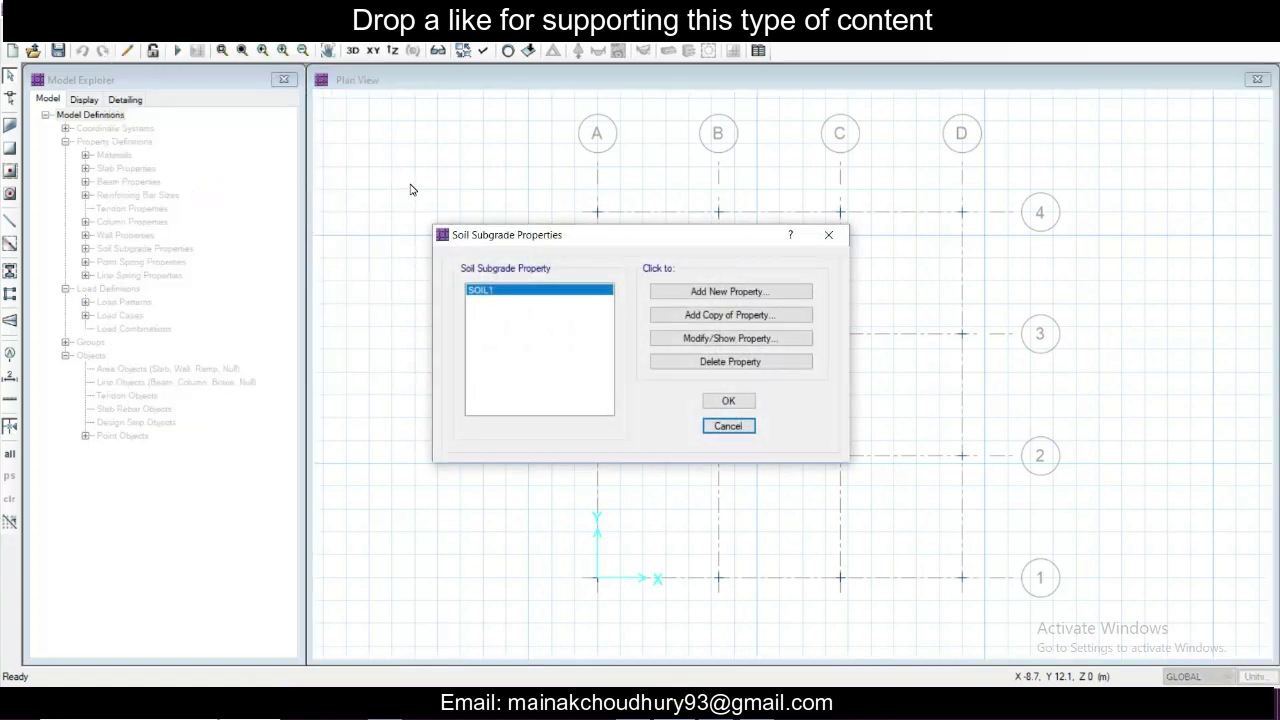
{"action": "left_click", "coordinate": [688, 339]}
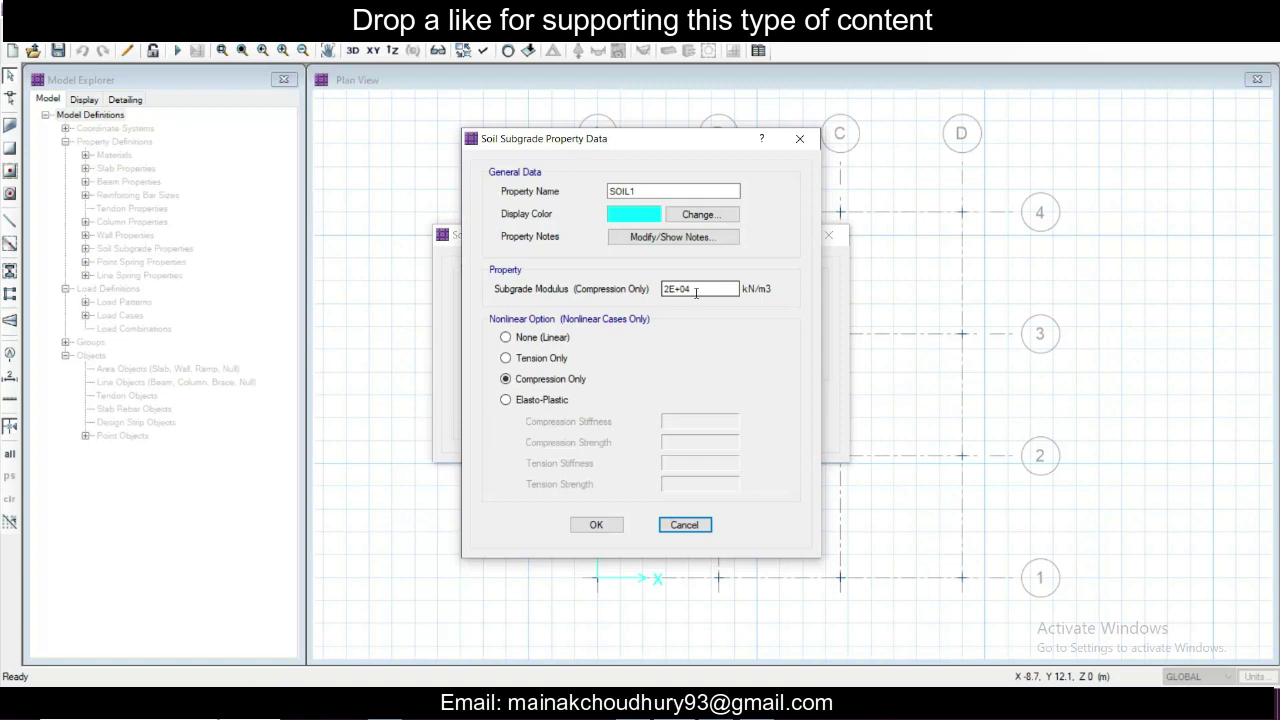
{"action": "double_click", "coordinate": [697, 290]}
{"action": "type", "text": "5000"}
{"action": "left_click", "coordinate": [603, 526]}
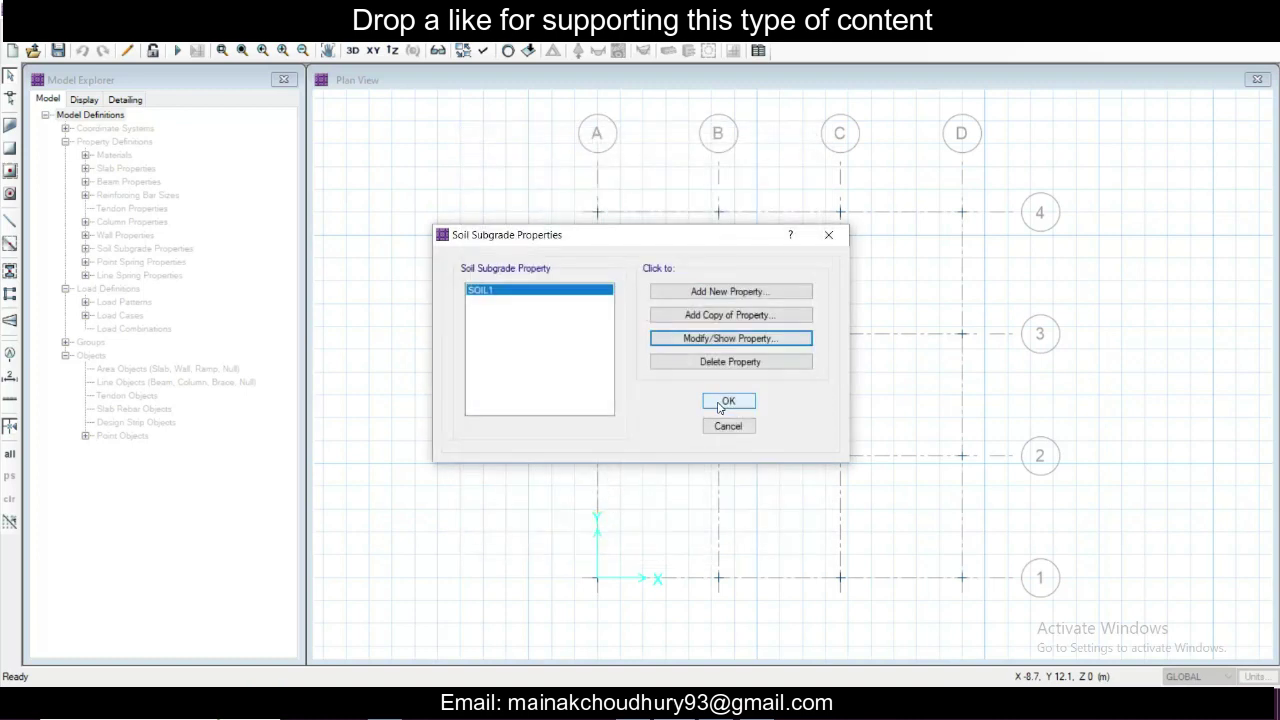
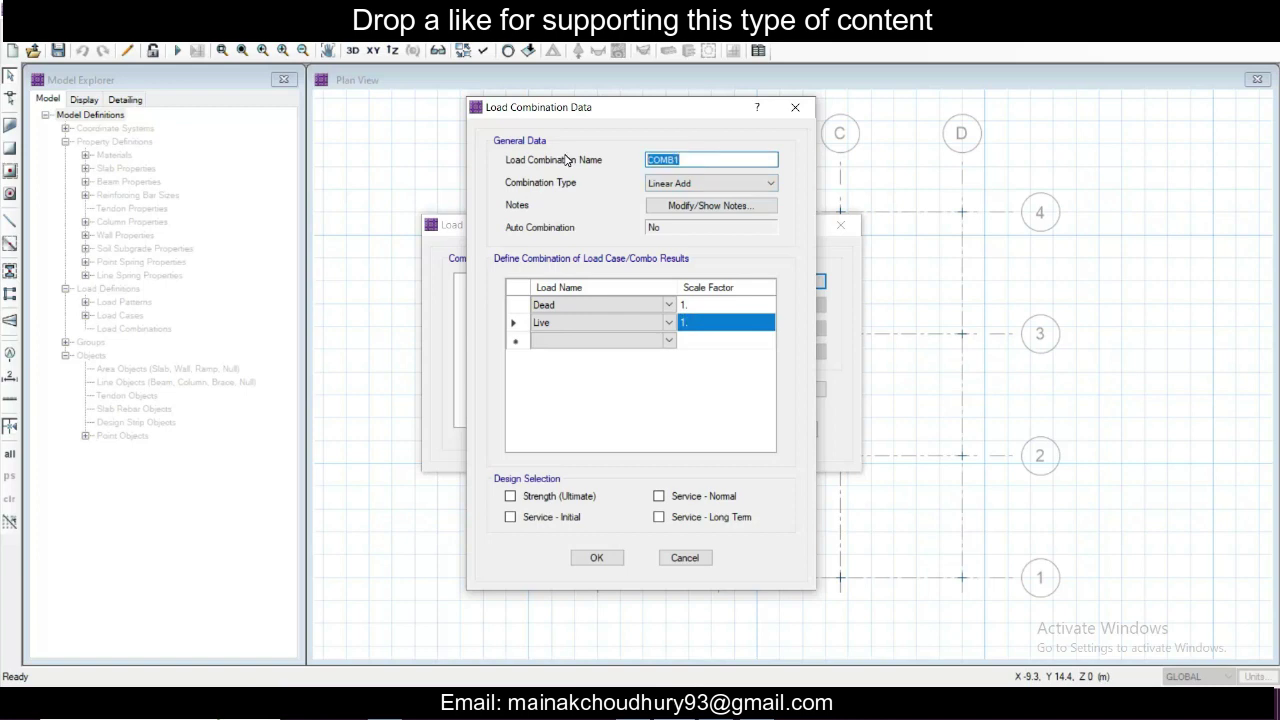
Step: Name the new load combination Footing Sizing and accept it with Dead and Live at scale factors of 1
{"action": "type", "text": "S"}
{"action": "type", "text": "Footing"}
{"action": "left_click", "coordinate": [717, 308]}
{"action": "left_click", "coordinate": [718, 321]}
{"action": "left_click", "coordinate": [718, 310]}
{"action": "left_click", "coordinate": [718, 322]}
{"action": "left_click", "coordinate": [720, 307]}
{"action": "left_click", "coordinate": [720, 322]}
{"action": "left_click", "coordinate": [722, 309]}
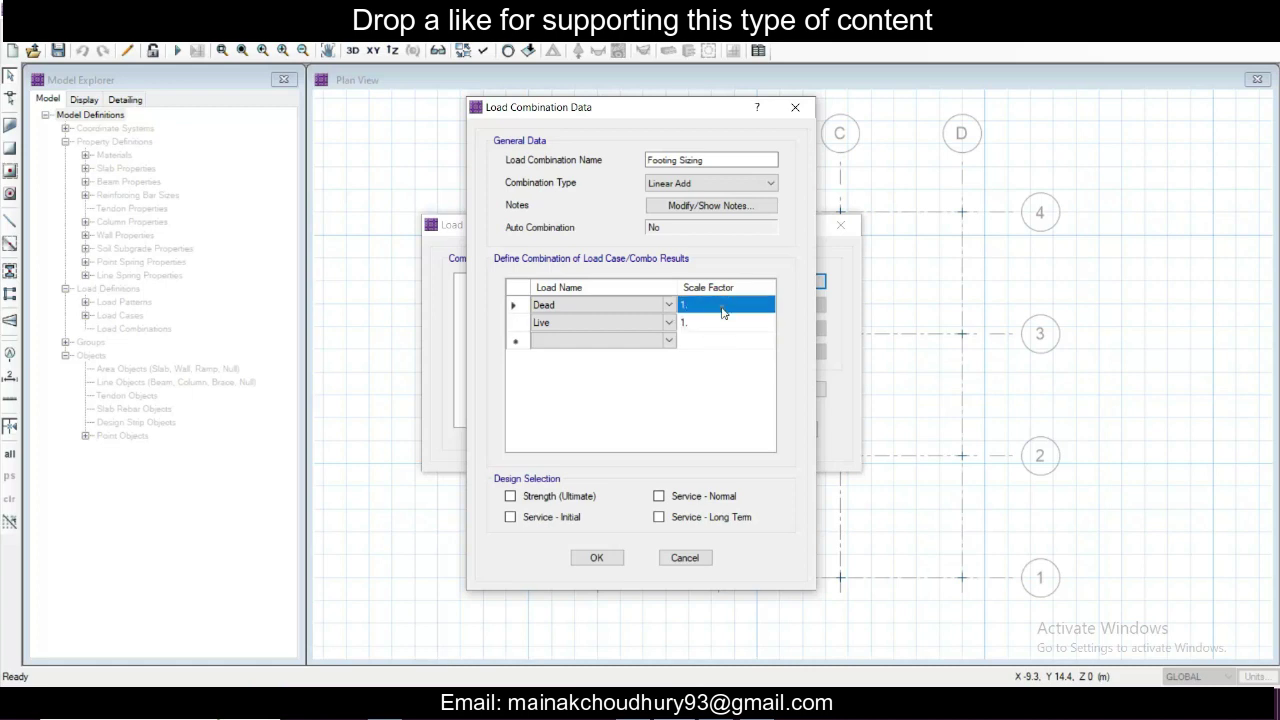
{"action": "left_click", "coordinate": [727, 322]}
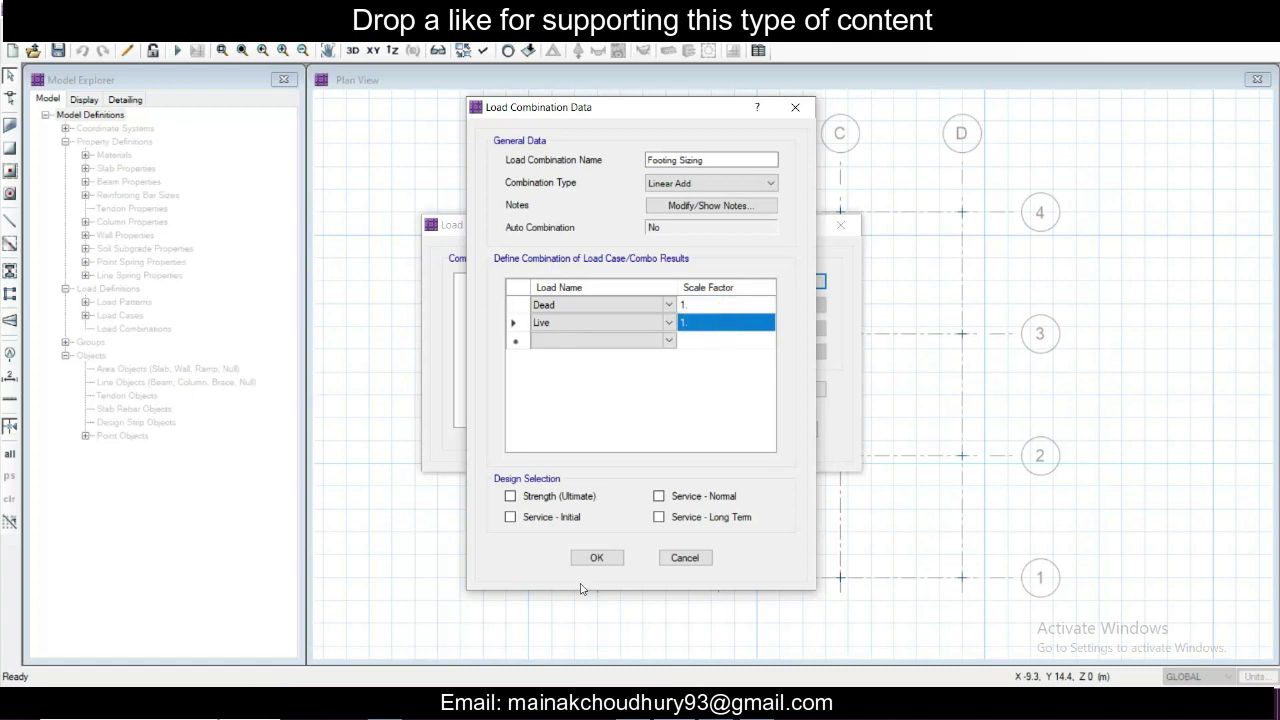
{"action": "left_click", "coordinate": [597, 558]}
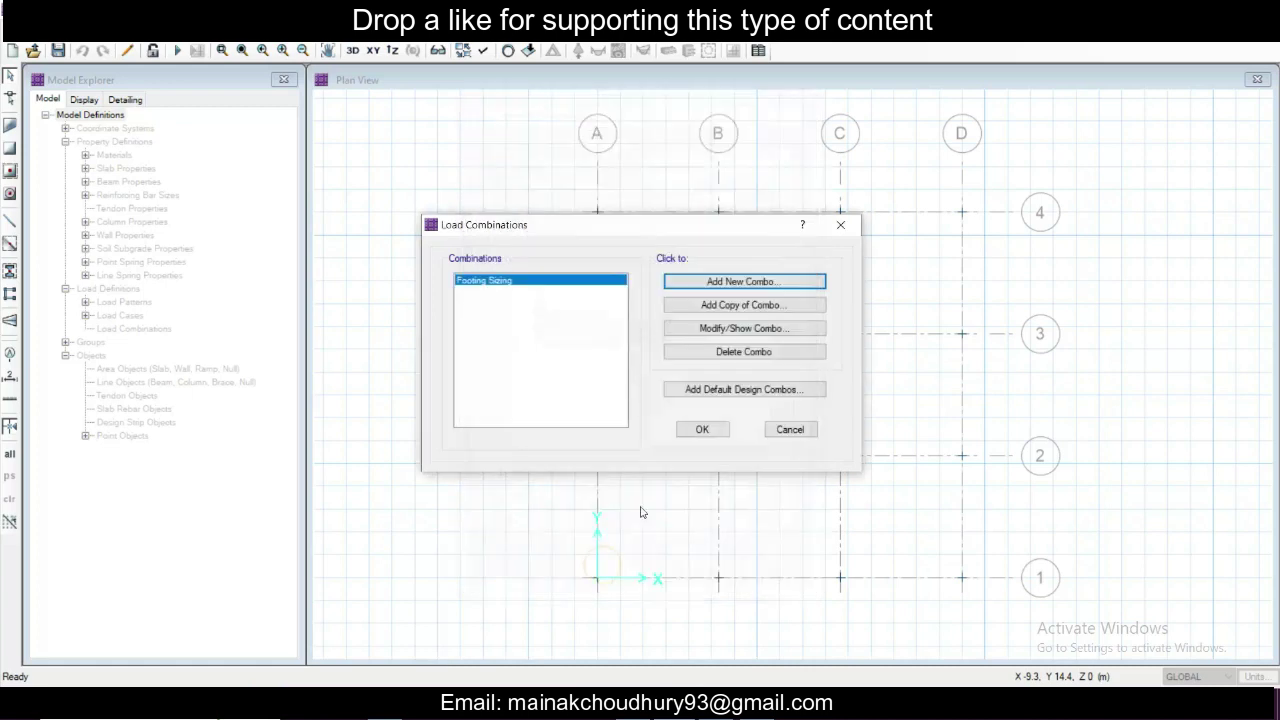
Step: Add a second load combination named Ultimate that contains the Dead and Live loads
{"action": "left_click", "coordinate": [766, 284]}
{"action": "double_click", "coordinate": [700, 160]}
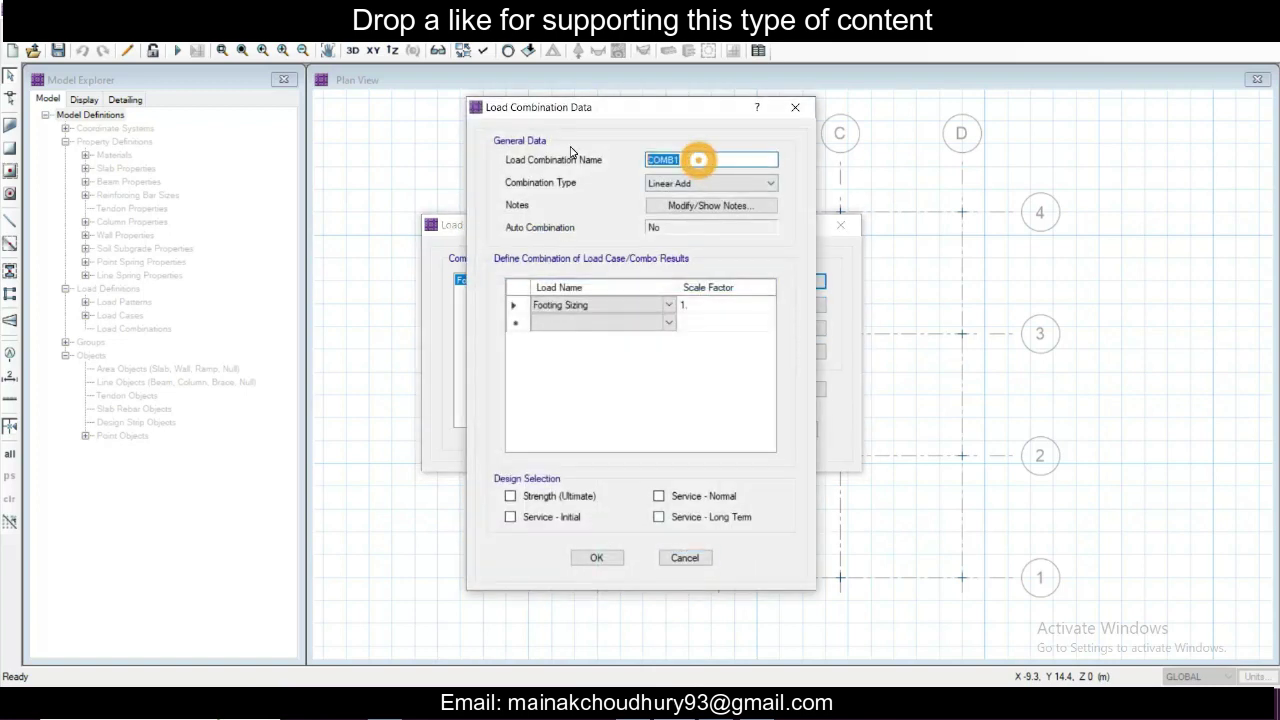
{"action": "type", "text": "Ultimate"}
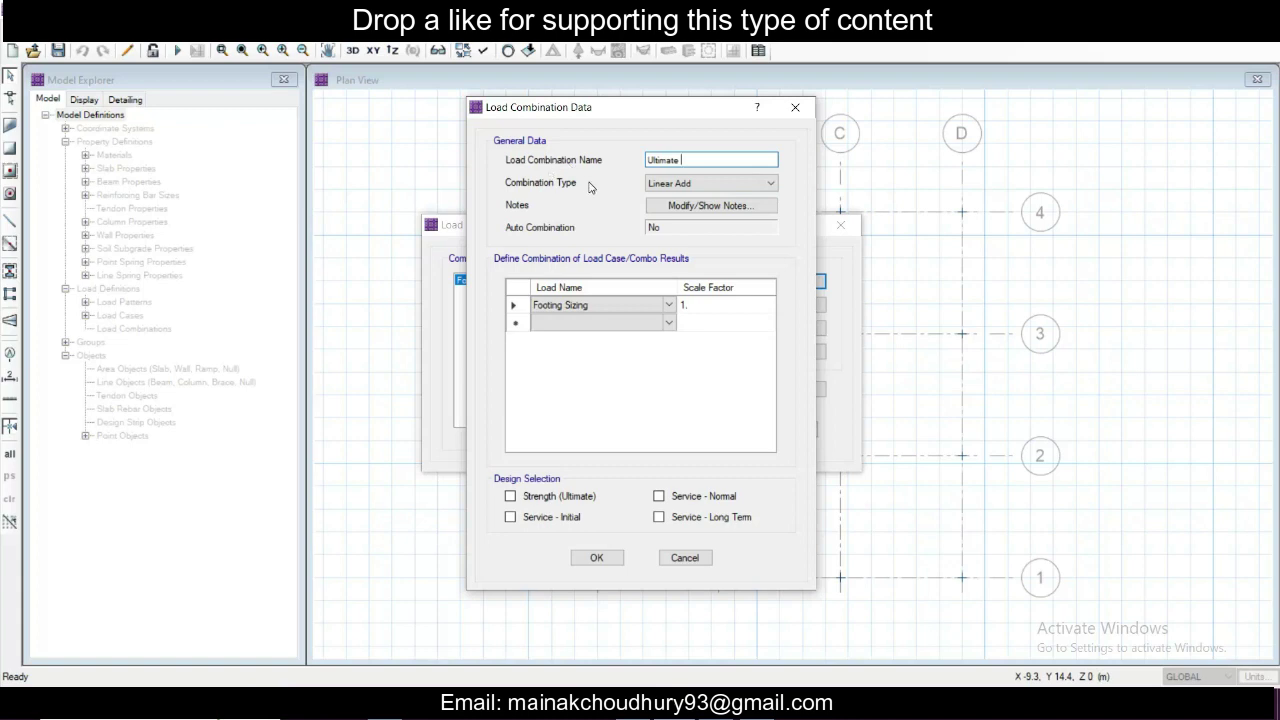
{"action": "left_click", "coordinate": [655, 313]}
{"action": "left_click", "coordinate": [662, 313]}
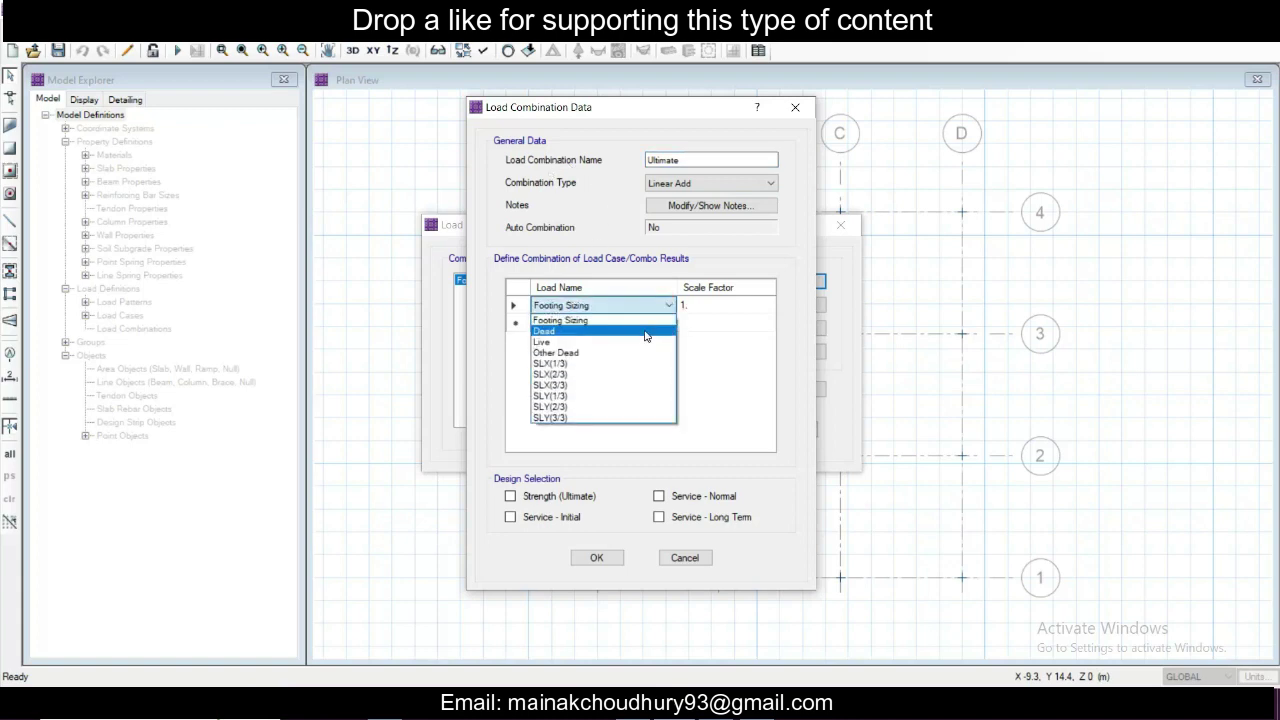
{"action": "left_click", "coordinate": [645, 331]}
{"action": "left_click", "coordinate": [667, 323]}
{"action": "left_click", "coordinate": [667, 324]}
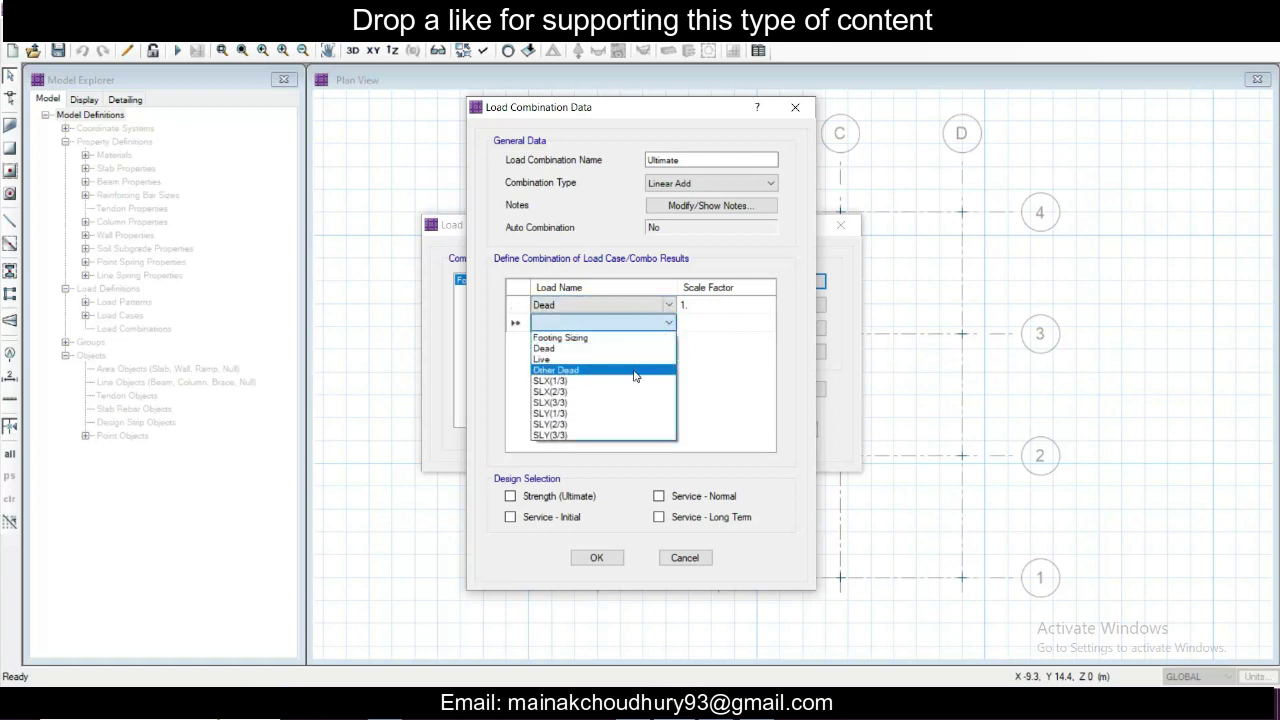
{"action": "left_click", "coordinate": [600, 353]}
Step: Set the Dead and Live scale factors to 1.5, enable Strength (Ultimate) design and accept the load combinations
{"action": "left_click", "coordinate": [755, 311]}
{"action": "left_click", "coordinate": [753, 310]}
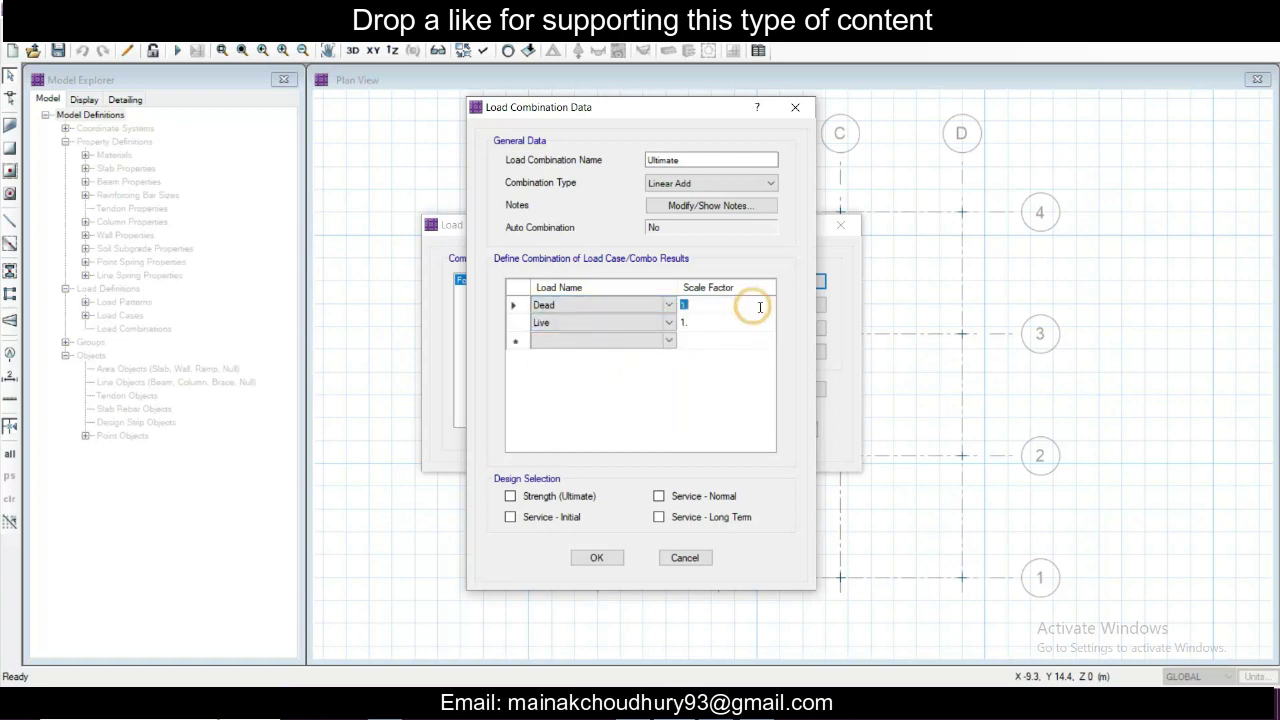
{"action": "type", "text": "1"}
{"action": "left_click", "coordinate": [757, 323]}
{"action": "type", "text": "1"}
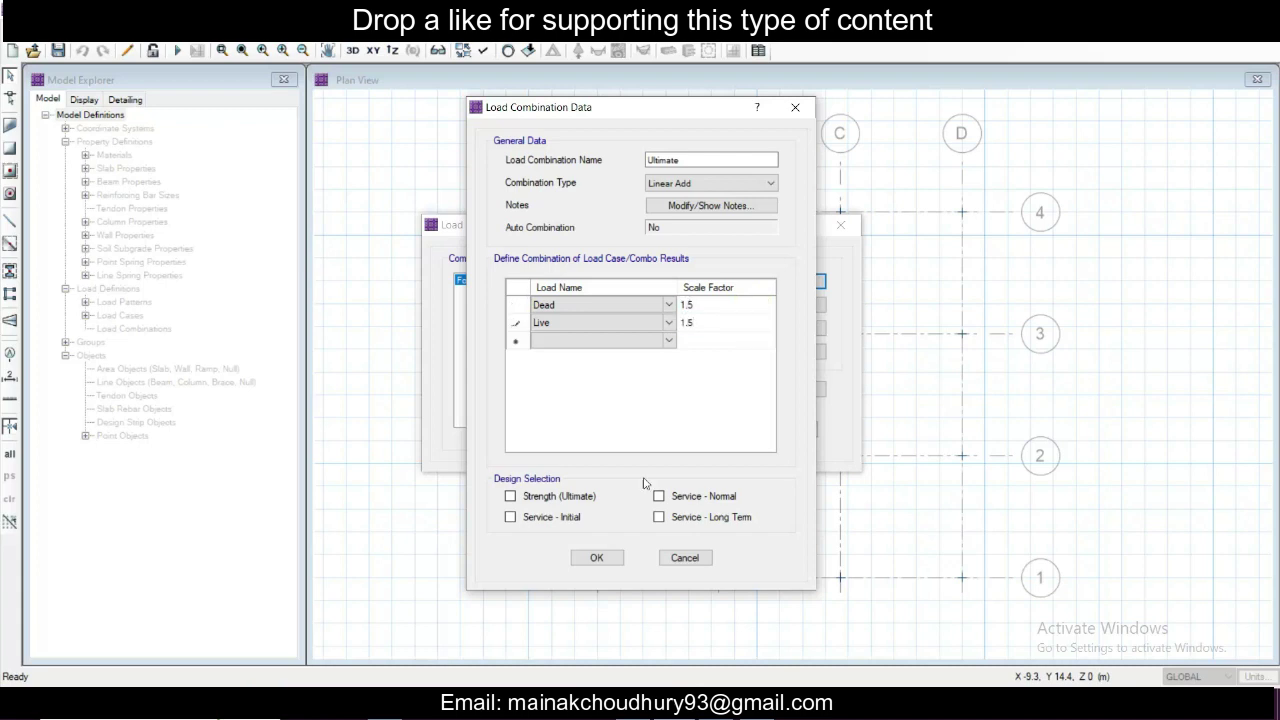
{"action": "left_click", "coordinate": [570, 497]}
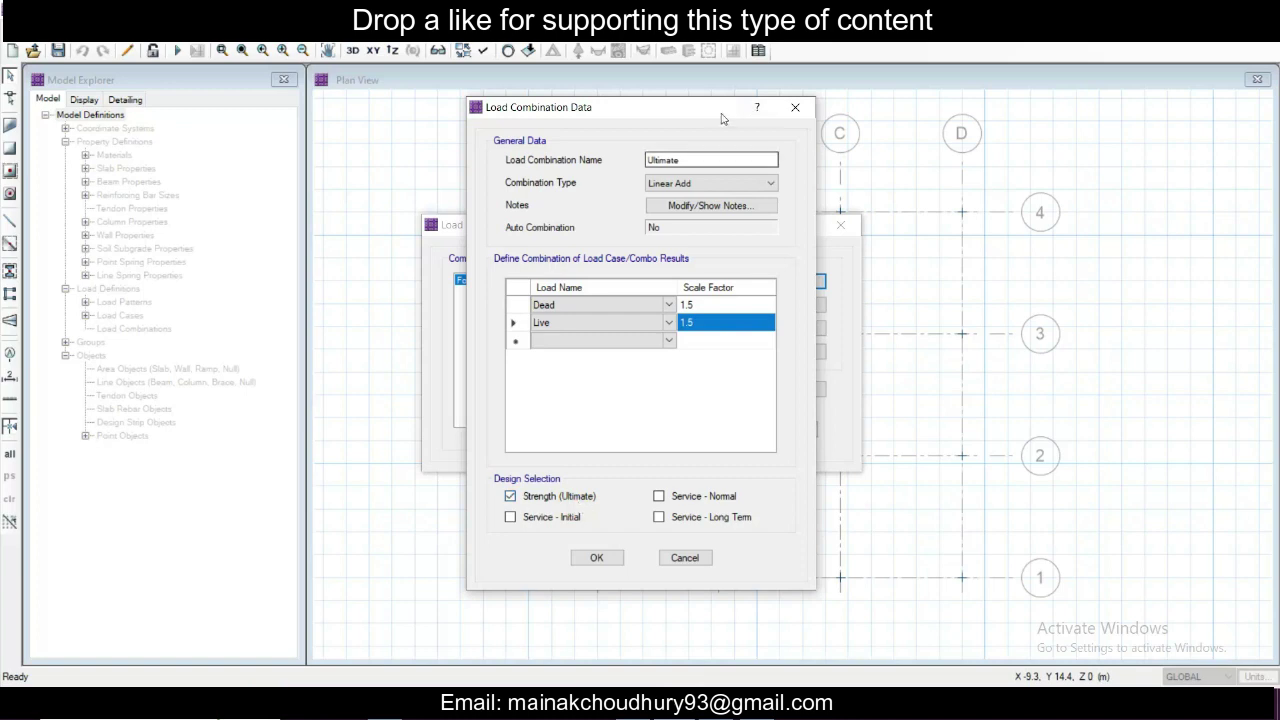
{"action": "left_click", "coordinate": [599, 557]}
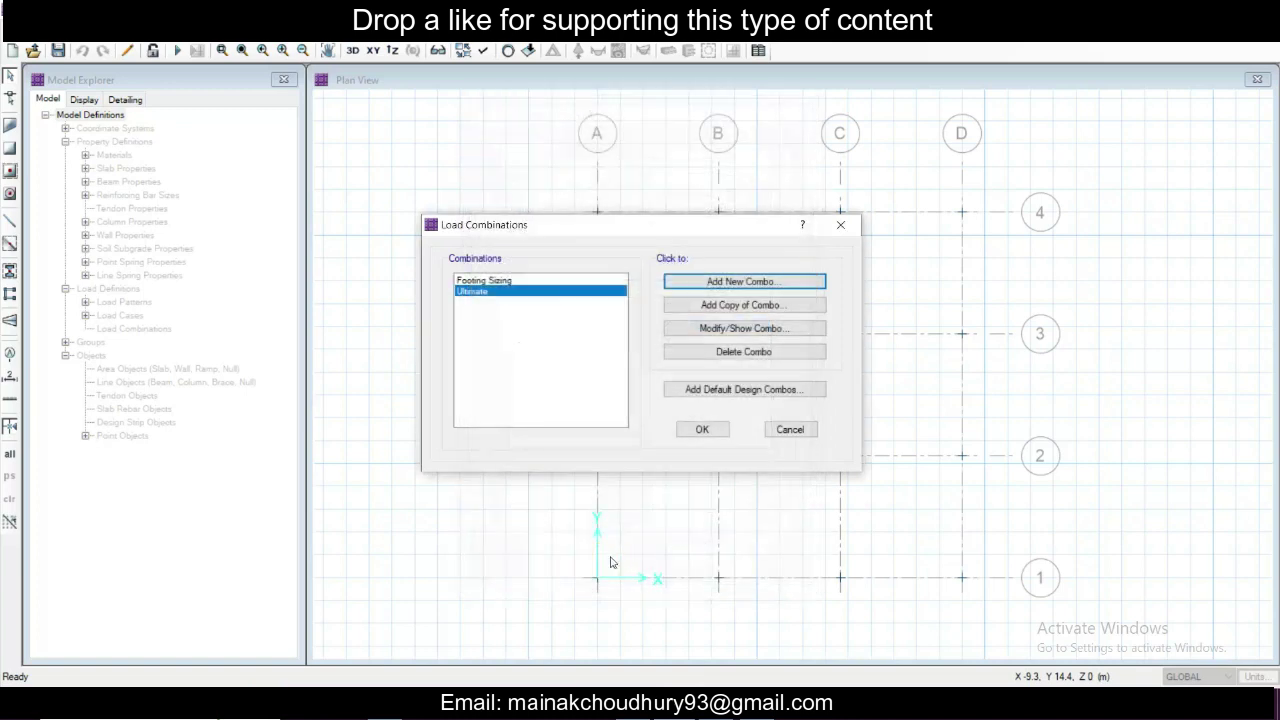
{"action": "left_click", "coordinate": [717, 431]}
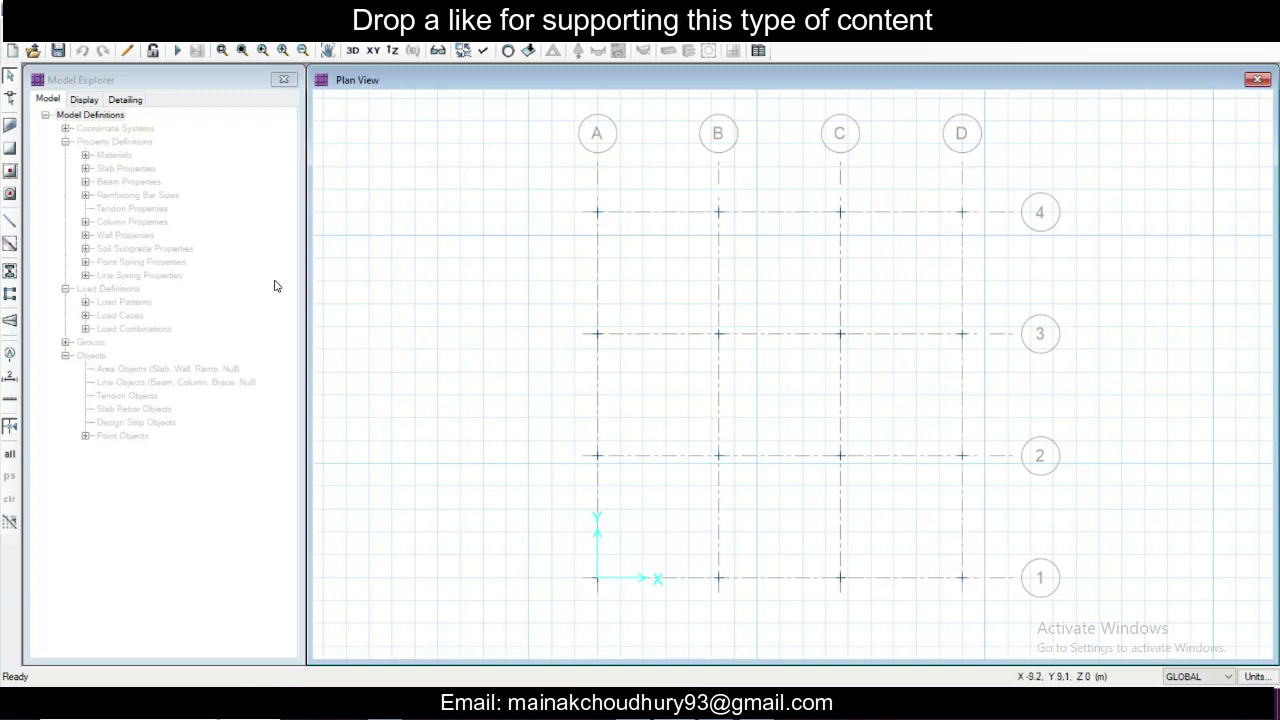
Step: Start Quick Draw Areas Around Points for a rectangular slab, using the SLAB Footing property
{"action": "left_click", "coordinate": [11, 195]}
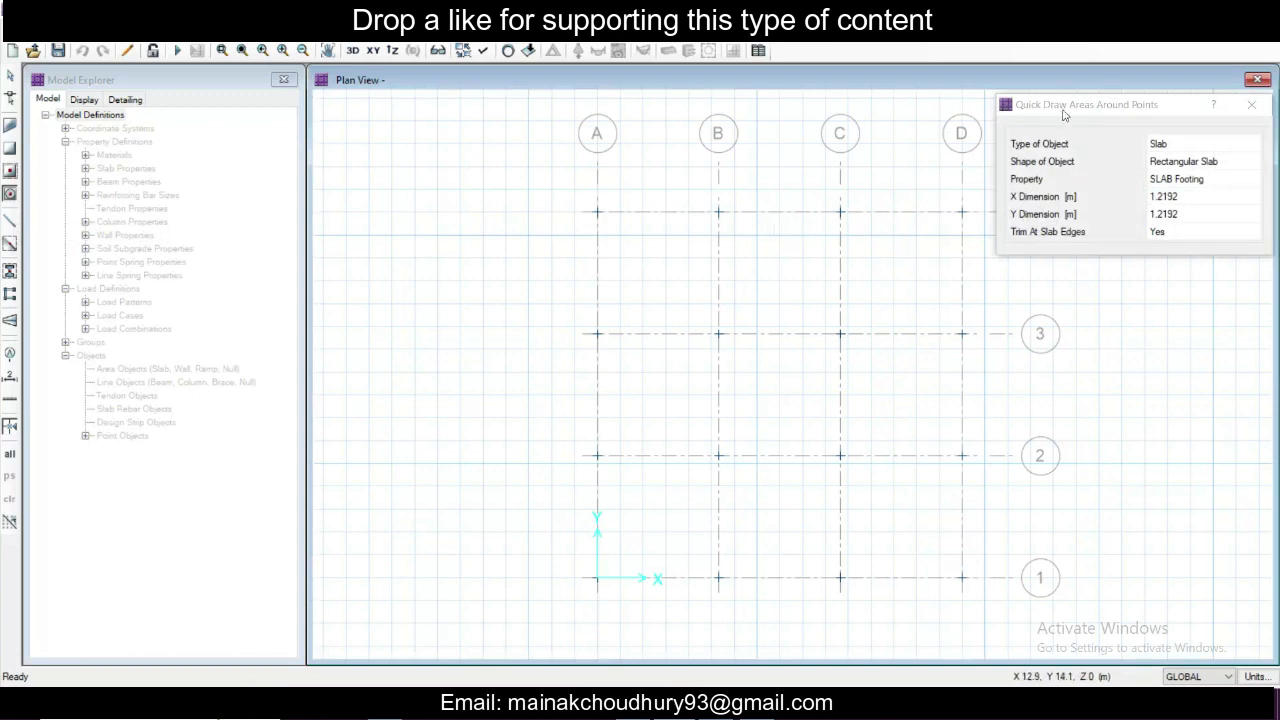
{"action": "mouse_move", "coordinate": [1105, 115]}
{"action": "left_mouse_down"}
{"action": "mouse_move", "coordinate": [298, 202]}
{"action": "mouse_move", "coordinate": [309, 207]}
{"action": "left_mouse_up"}
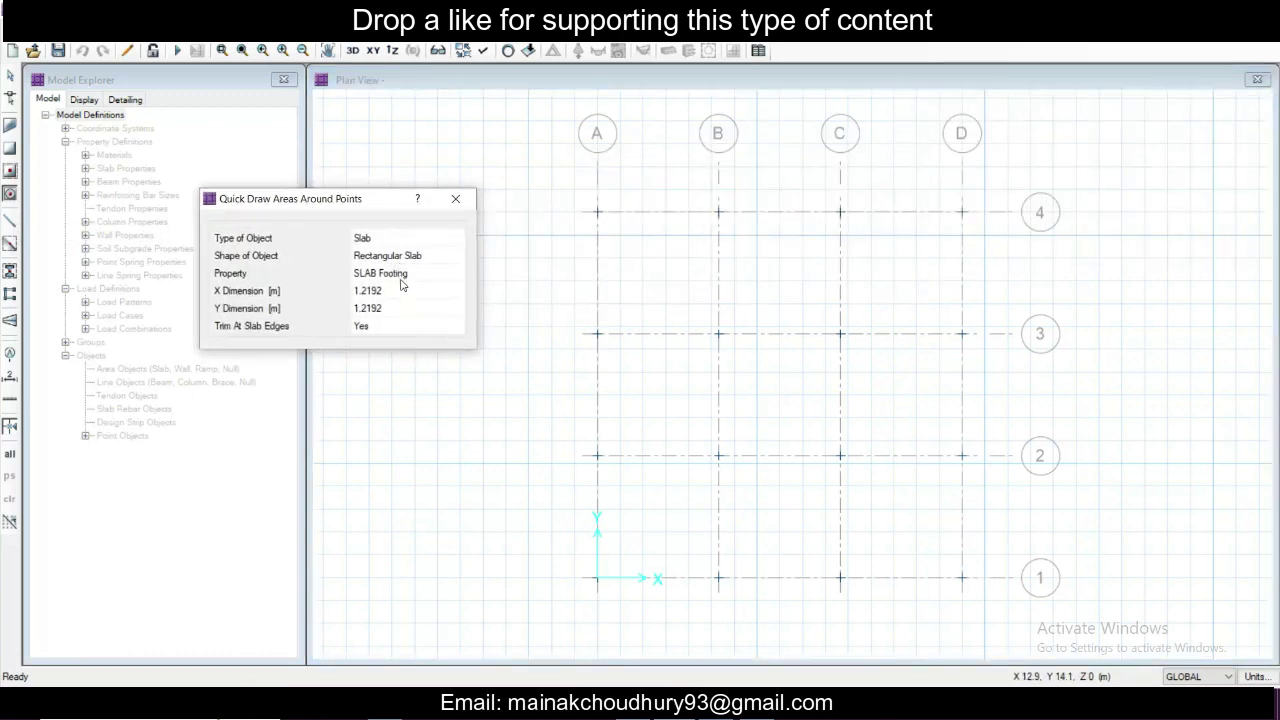
{"action": "left_click", "coordinate": [401, 292]}
{"action": "left_click", "coordinate": [409, 290]}
{"action": "left_click", "coordinate": [448, 275]}
{"action": "left_click", "coordinate": [455, 274]}
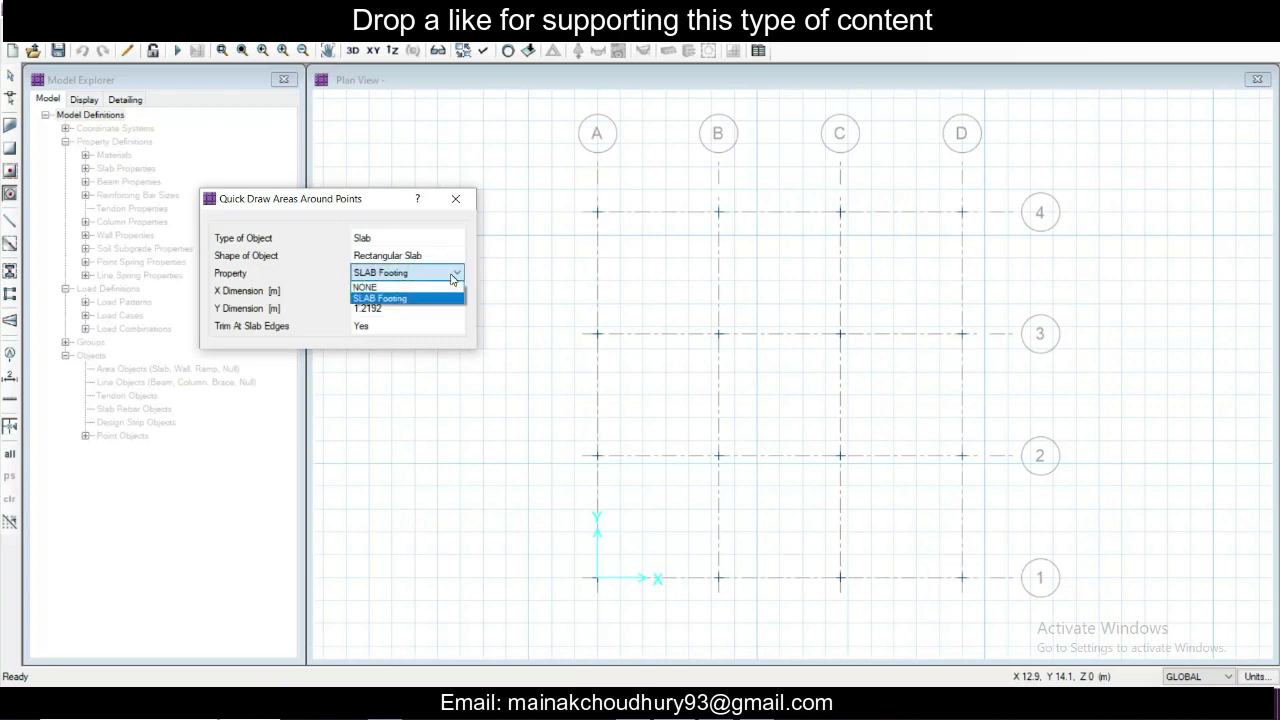
{"action": "left_click", "coordinate": [452, 279]}
Step: Set both the X and Y dimensions of the footing slab for drawing to 1.8 m
{"action": "left_click", "coordinate": [409, 289]}
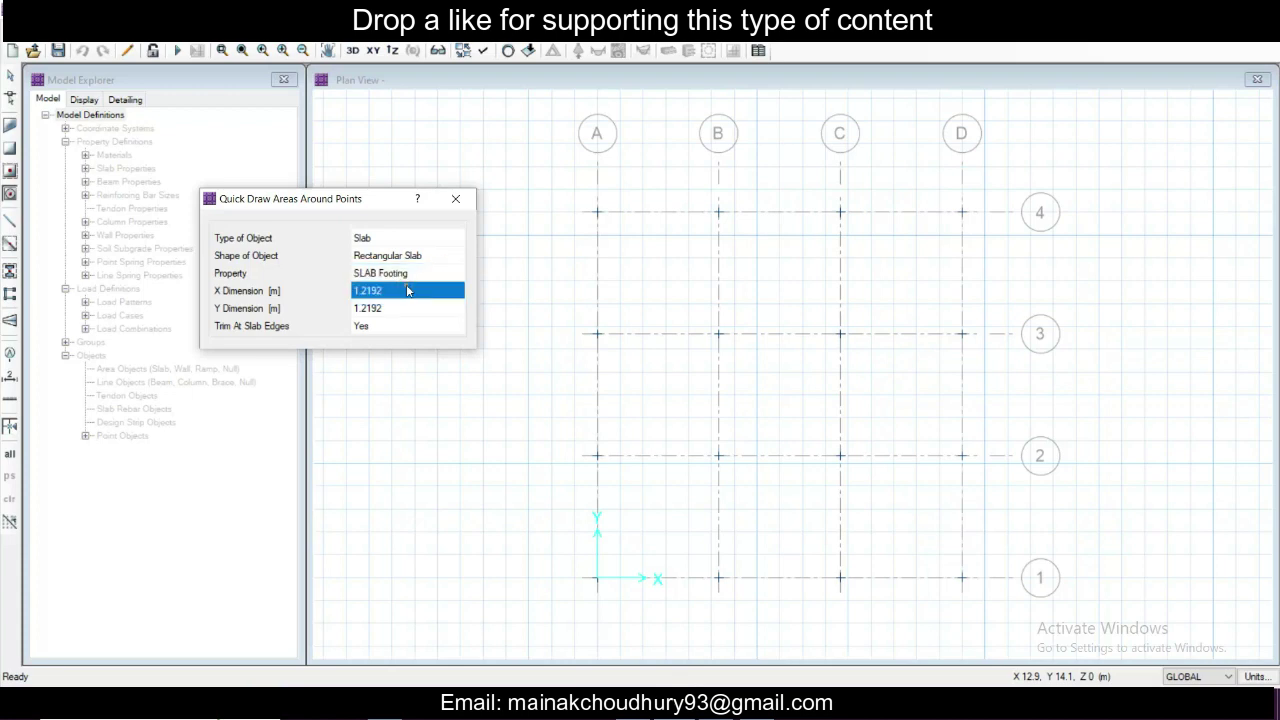
{"action": "left_click", "coordinate": [406, 286]}
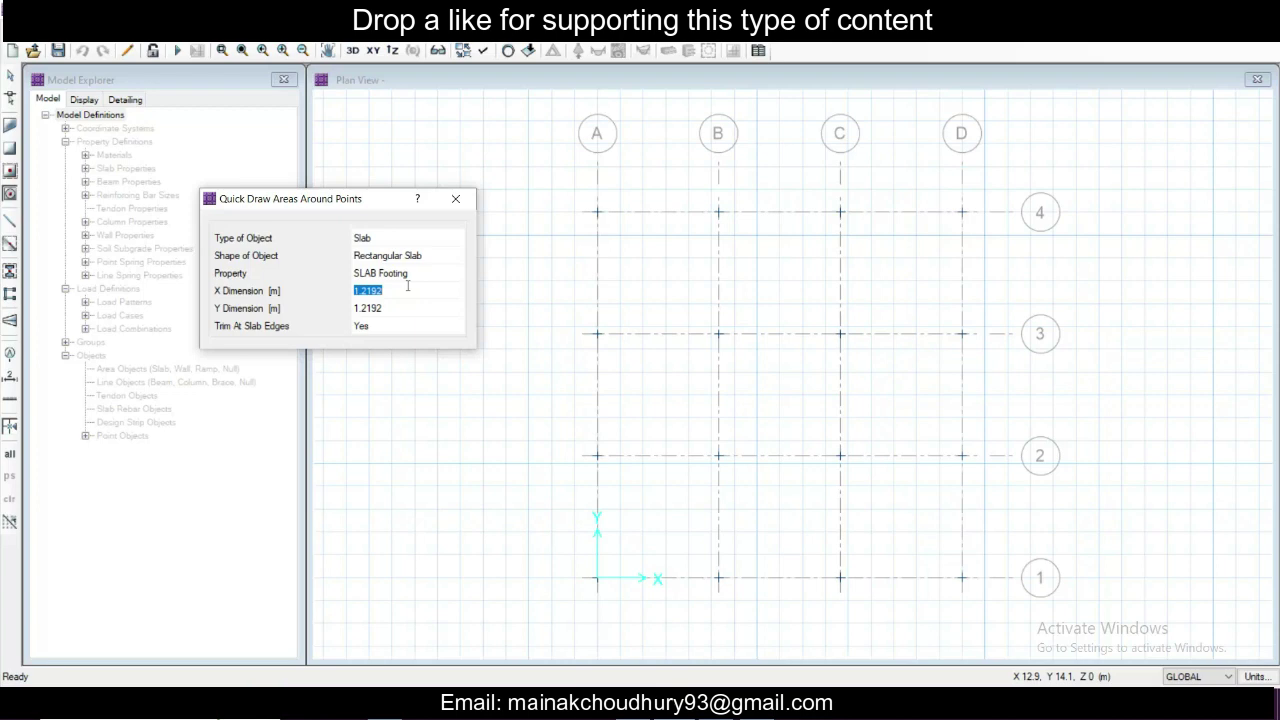
{"action": "type", "text": "1."}
{"action": "left_click", "coordinate": [394, 309]}
{"action": "left_click", "coordinate": [394, 309]}
{"action": "type", "text": "1."}
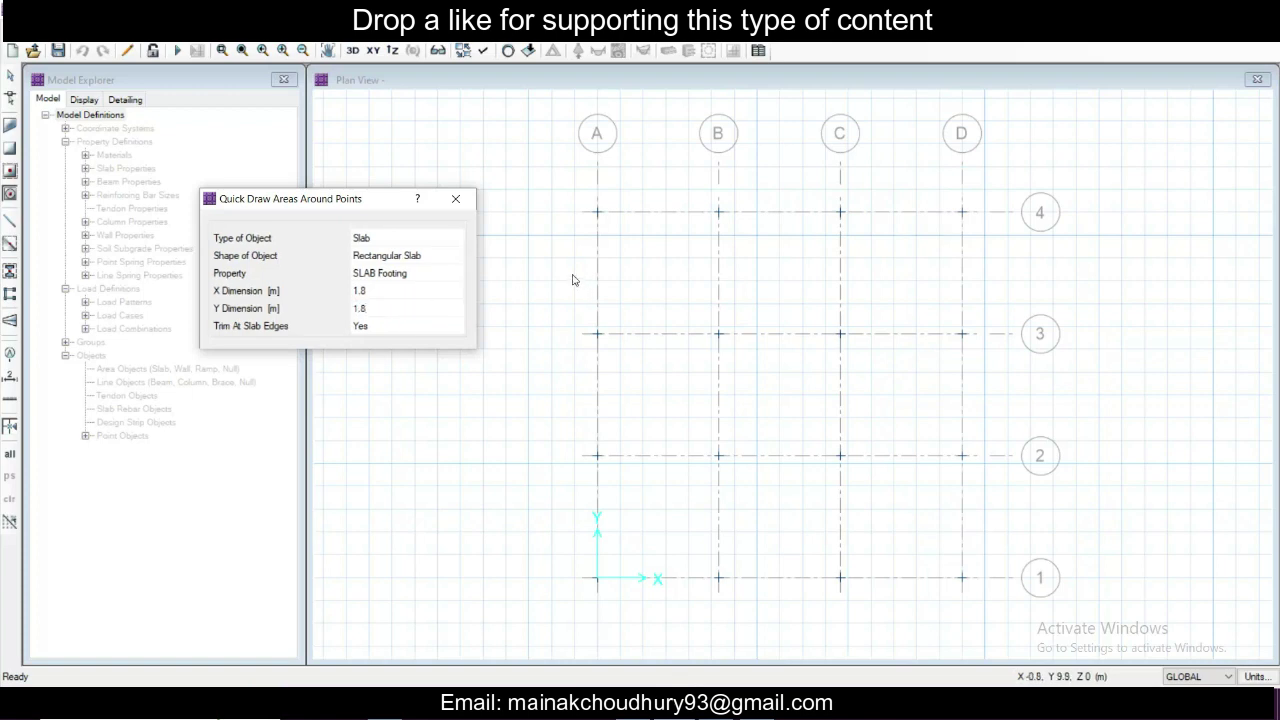
Step: Place footing slabs around the four grid points A to D on grid line 4
{"action": "left_click", "coordinate": [599, 215]}
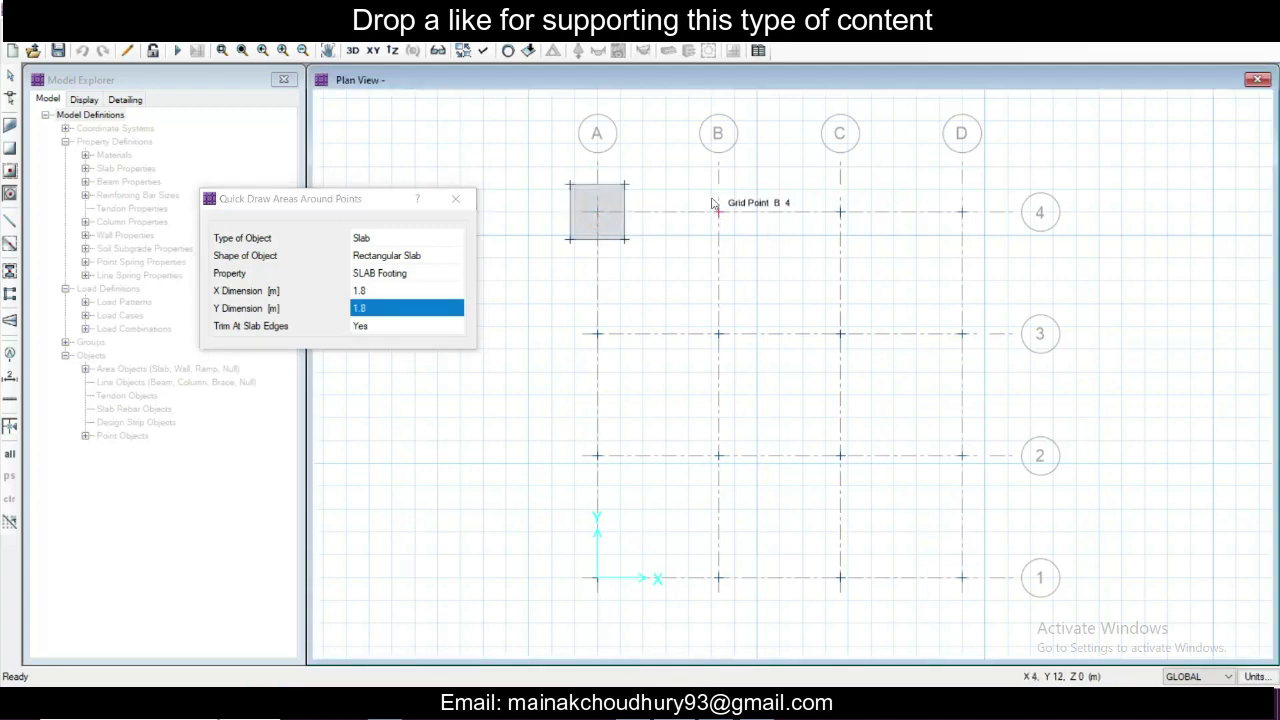
{"action": "left_click_drag", "start_coordinate": [694, 181], "coordinate": [877, 261]}
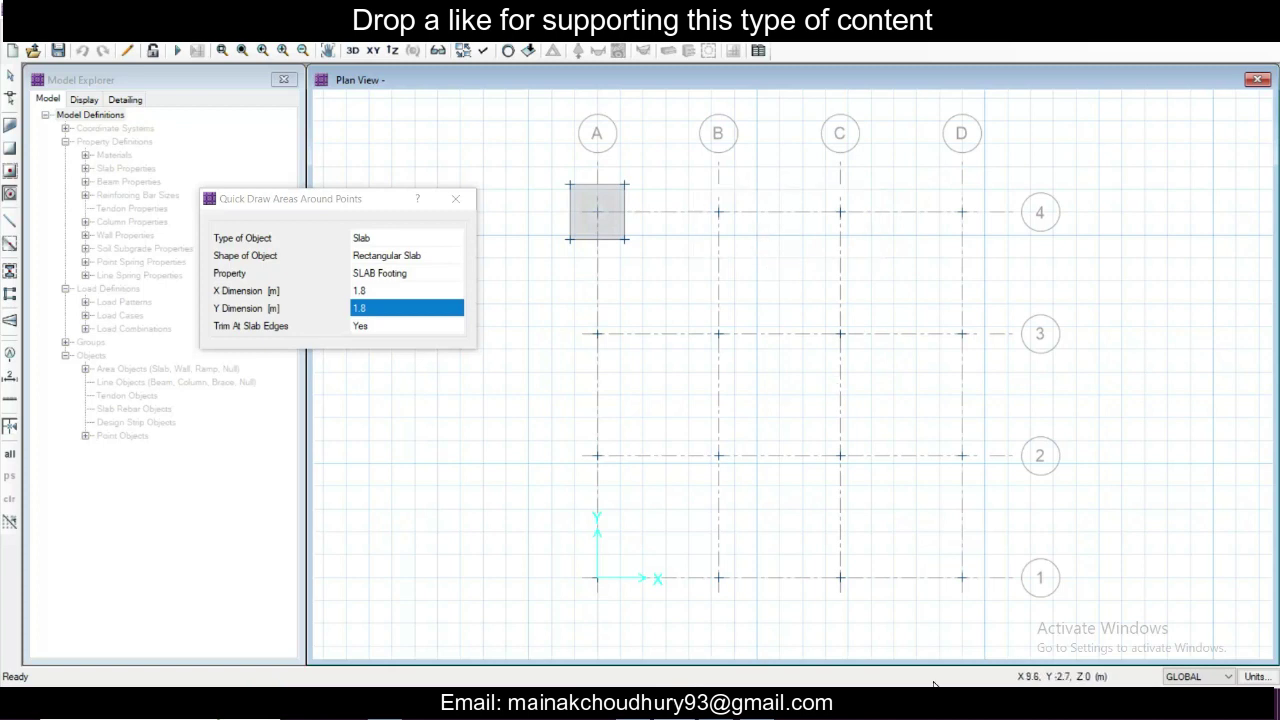
{"action": "left_click", "coordinate": [719, 211]}
{"action": "left_click", "coordinate": [836, 217]}
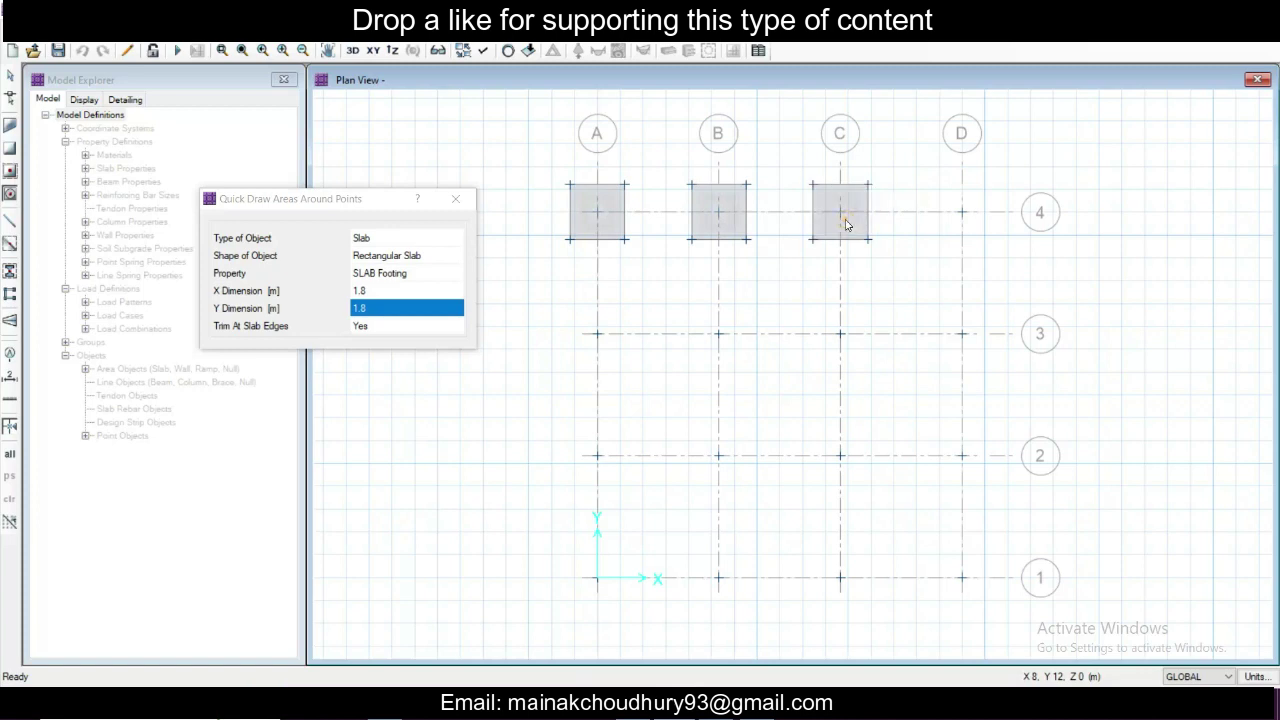
{"action": "left_click", "coordinate": [957, 216]}
Step: Place footing slabs around the grid points A to D on grid lines 3 and 2
{"action": "left_click", "coordinate": [600, 337]}
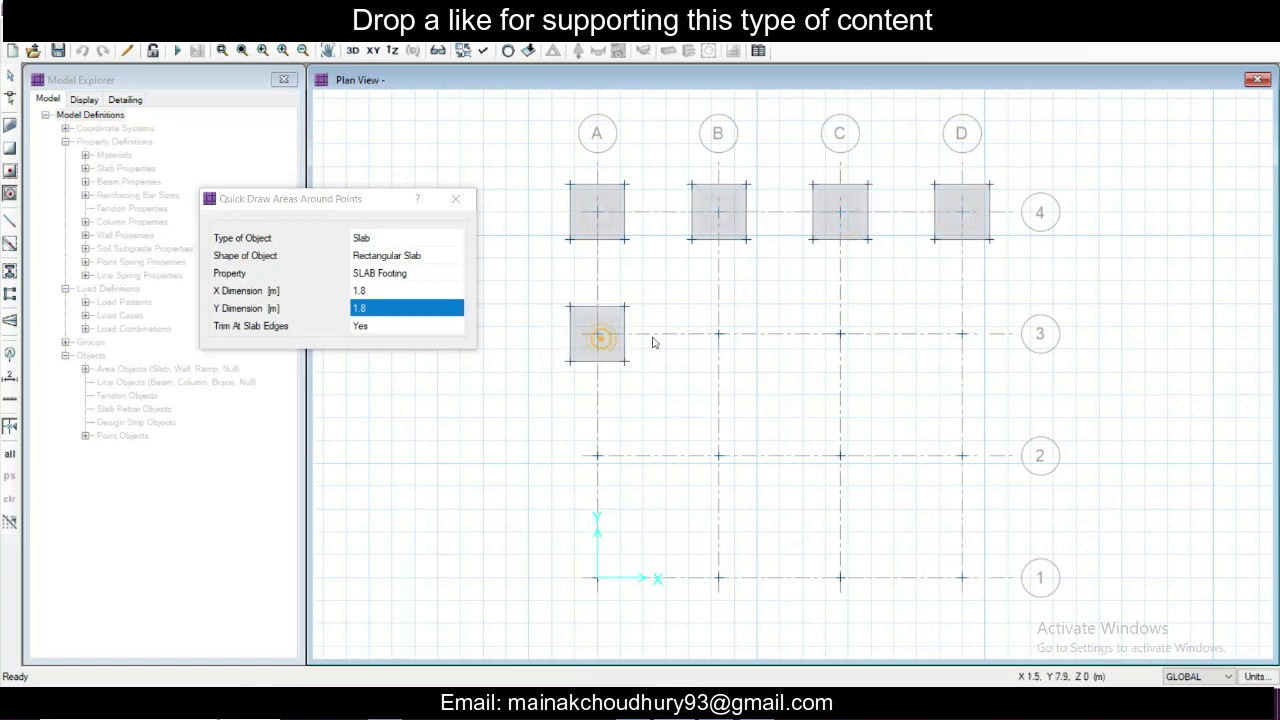
{"action": "left_click", "coordinate": [719, 339]}
{"action": "left_click", "coordinate": [842, 333]}
{"action": "left_click", "coordinate": [960, 336]}
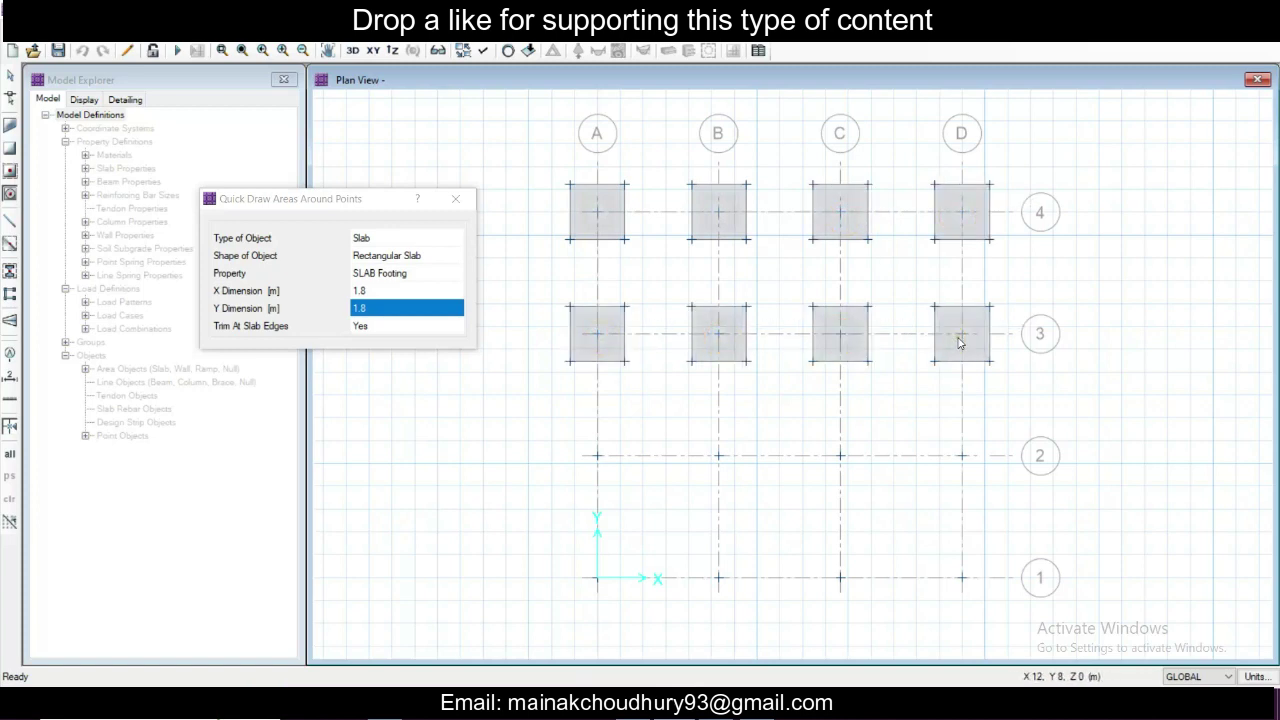
{"action": "left_click", "coordinate": [597, 456]}
{"action": "left_click", "coordinate": [719, 458]}
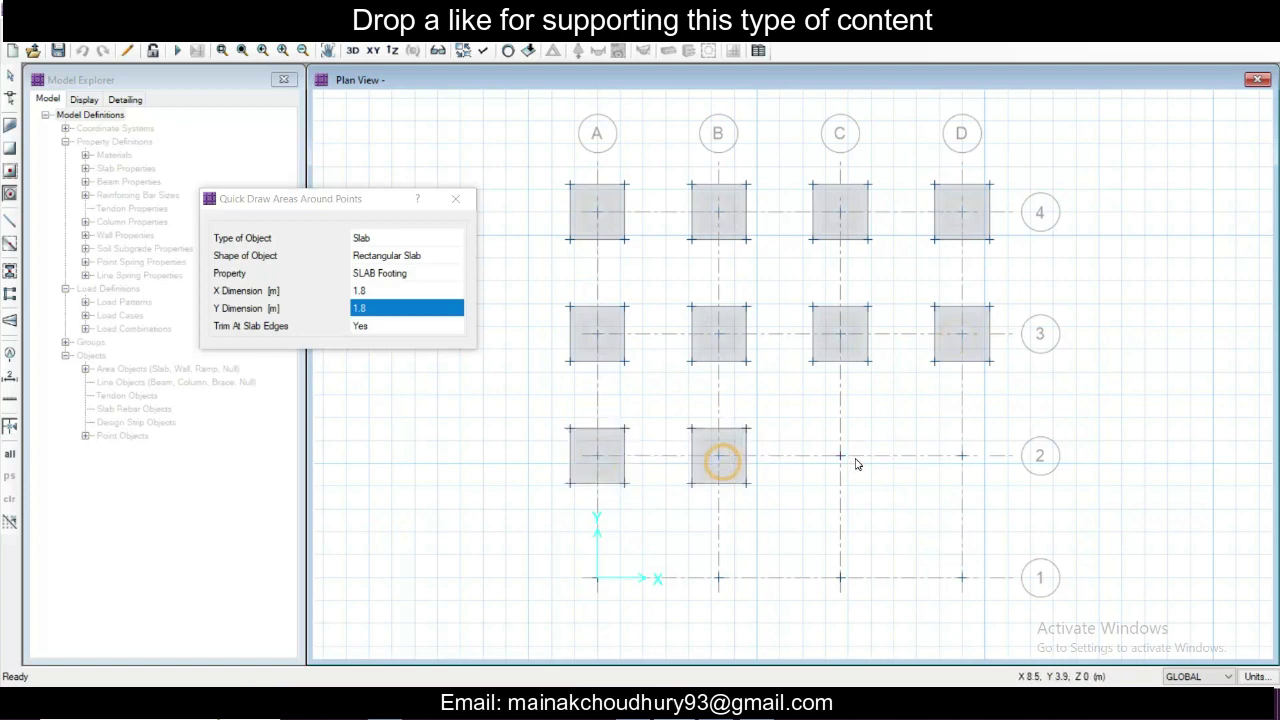
{"action": "left_click", "coordinate": [842, 459]}
{"action": "left_click", "coordinate": [963, 460]}
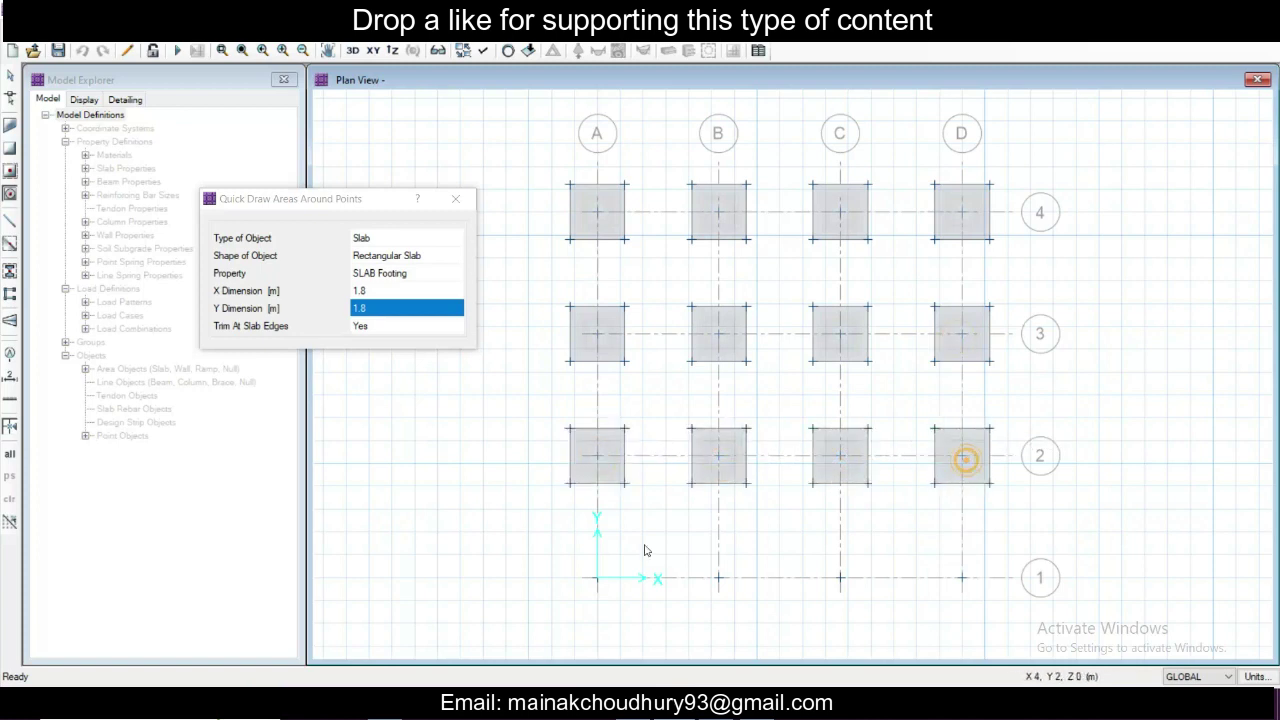
Step: Place footing slabs around the grid points A to D on grid line 1 and end the area drawing
{"action": "left_click", "coordinate": [600, 578]}
{"action": "left_click", "coordinate": [719, 579]}
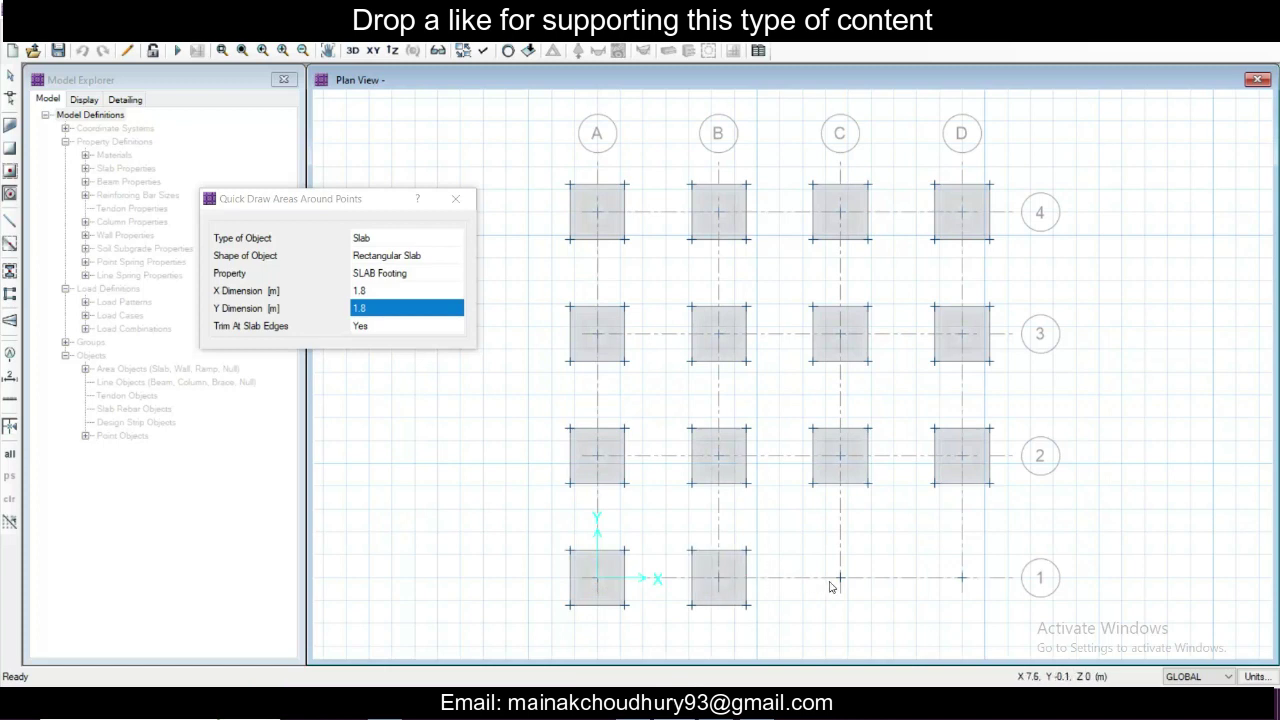
{"action": "left_click", "coordinate": [839, 579]}
{"action": "left_click", "coordinate": [962, 578]}
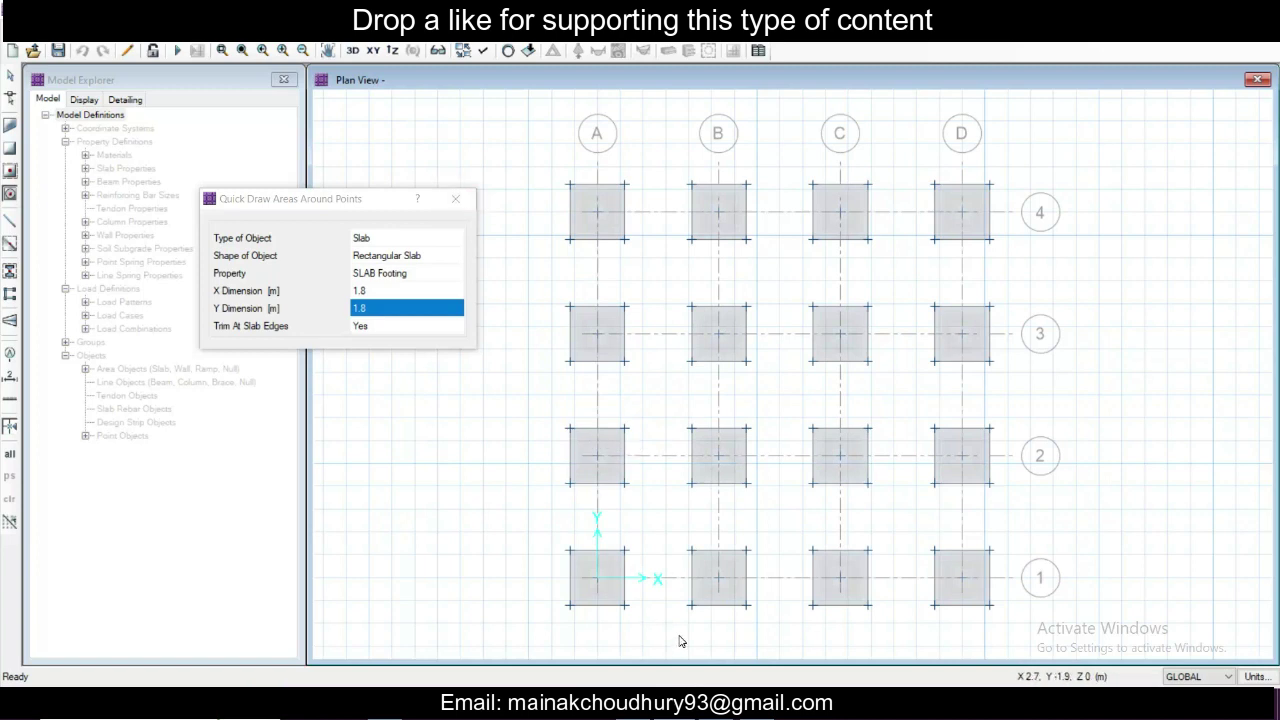
{"action": "left_click", "coordinate": [456, 200]}
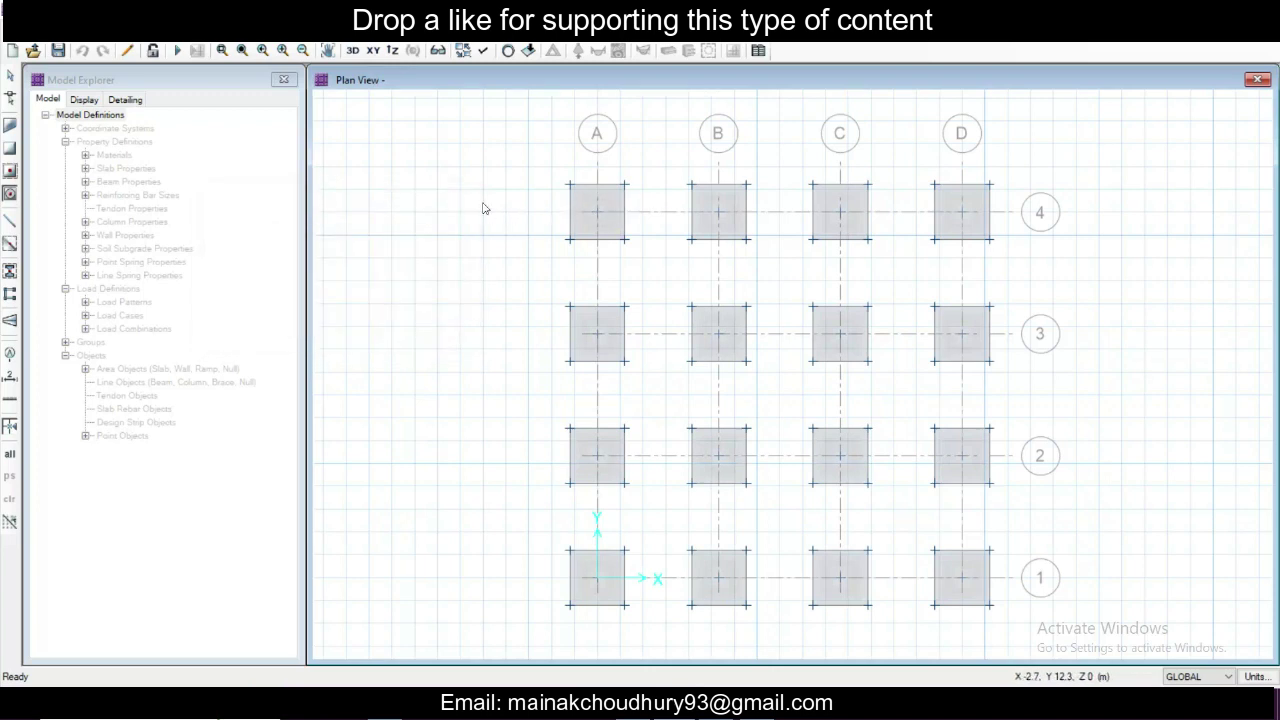
{"action": "left_click", "coordinate": [10, 170]}
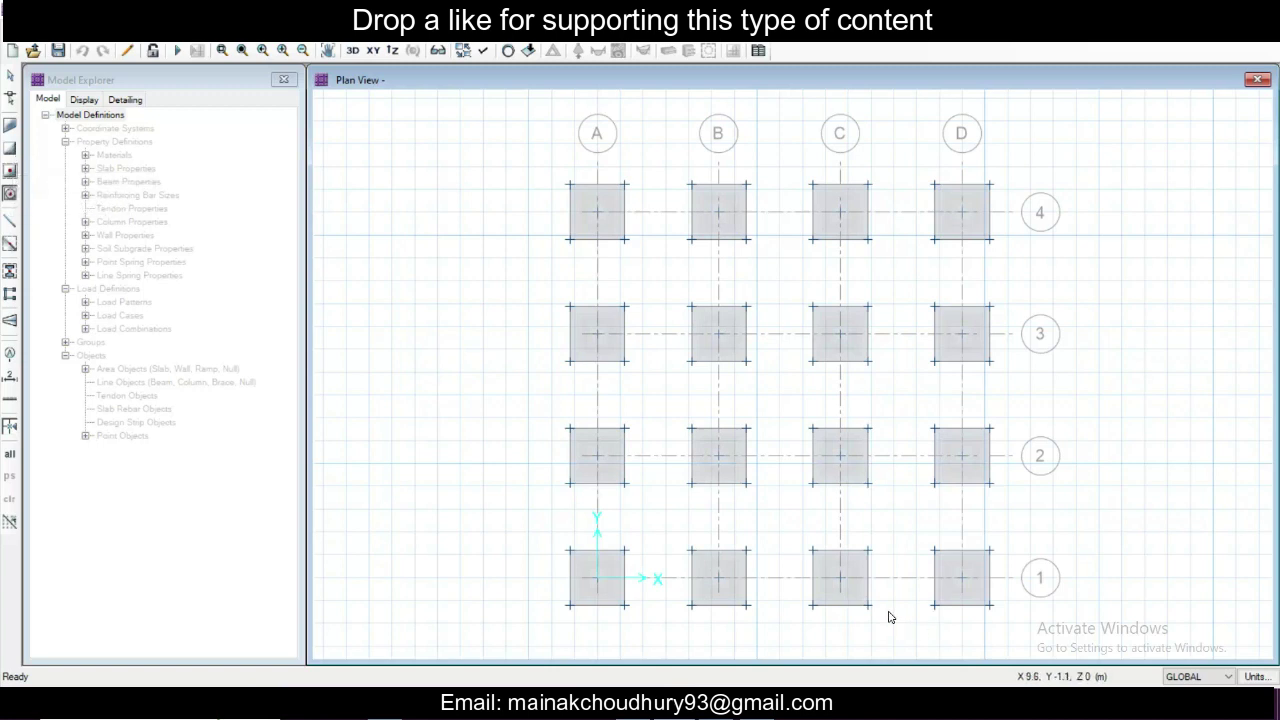
{"action": "key", "text": "Escape"}
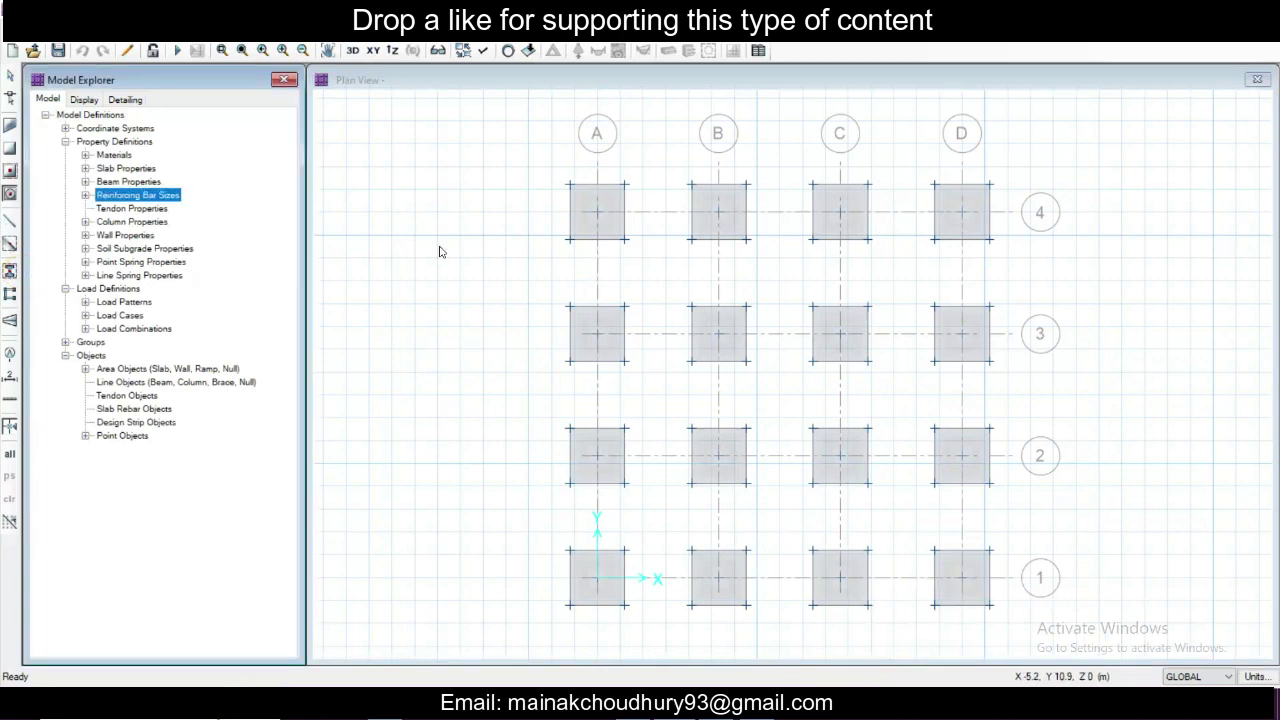
Step: Start drawing columns with property COL 400 x 400 and set the height below to 1.5 m
{"action": "left_click", "coordinate": [9, 272]}
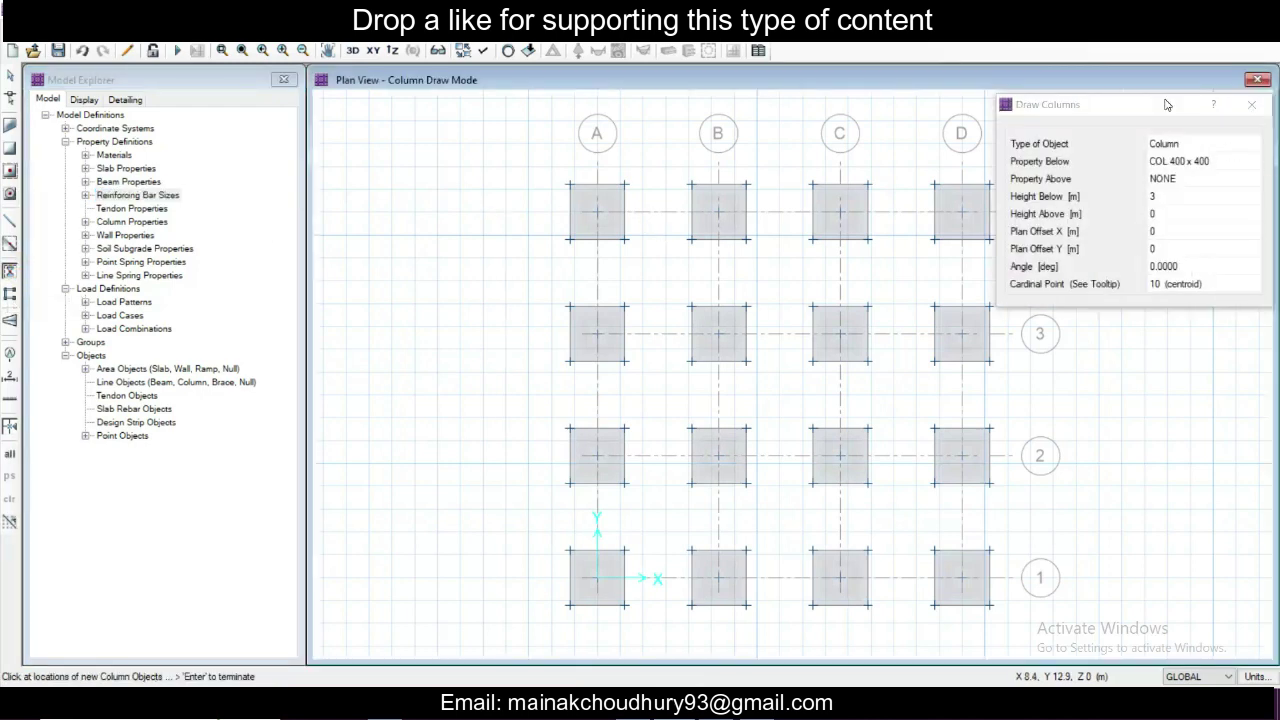
{"action": "left_click_drag", "start_coordinate": [1168, 108], "coordinate": [459, 123]}
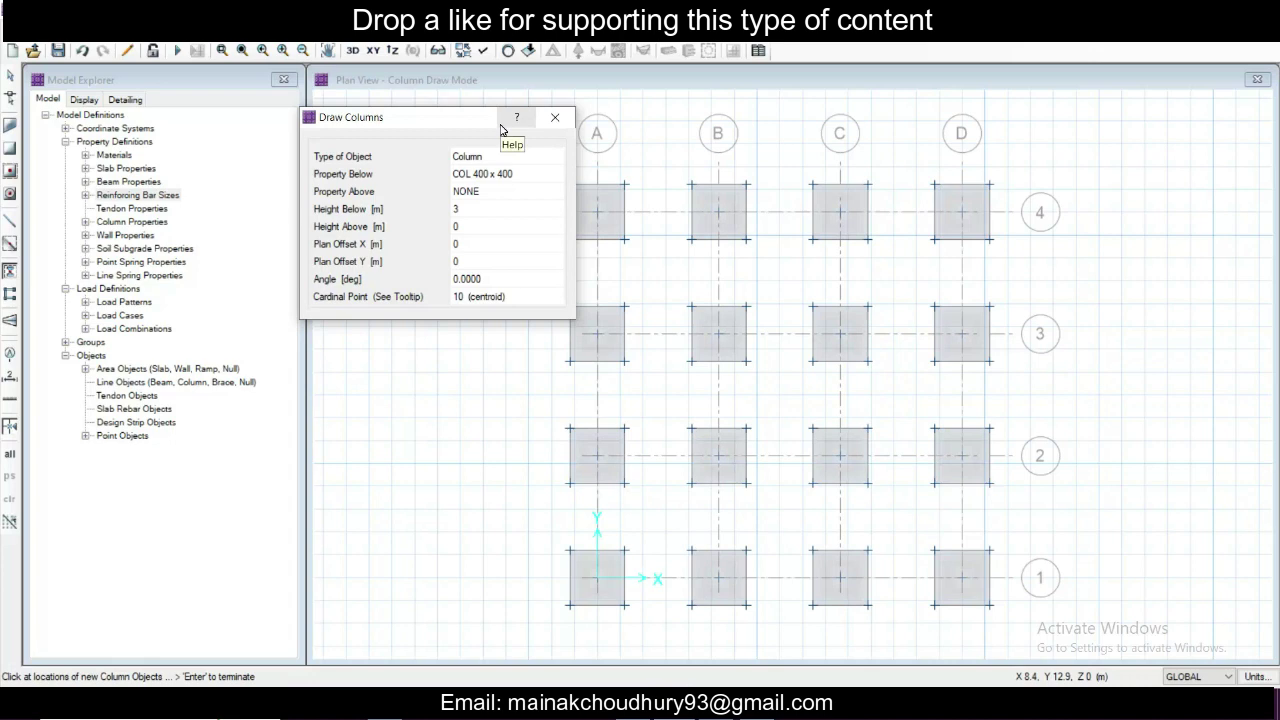
{"action": "left_click", "coordinate": [536, 208]}
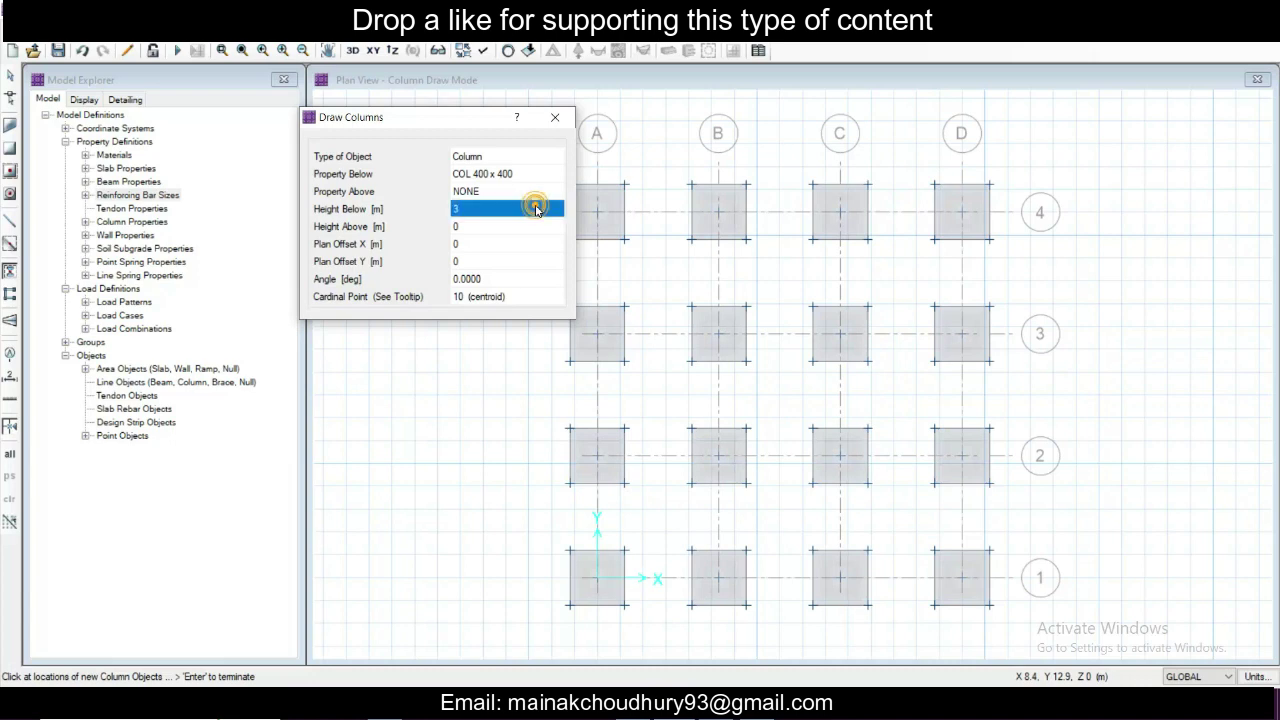
{"action": "double_click", "coordinate": [536, 206]}
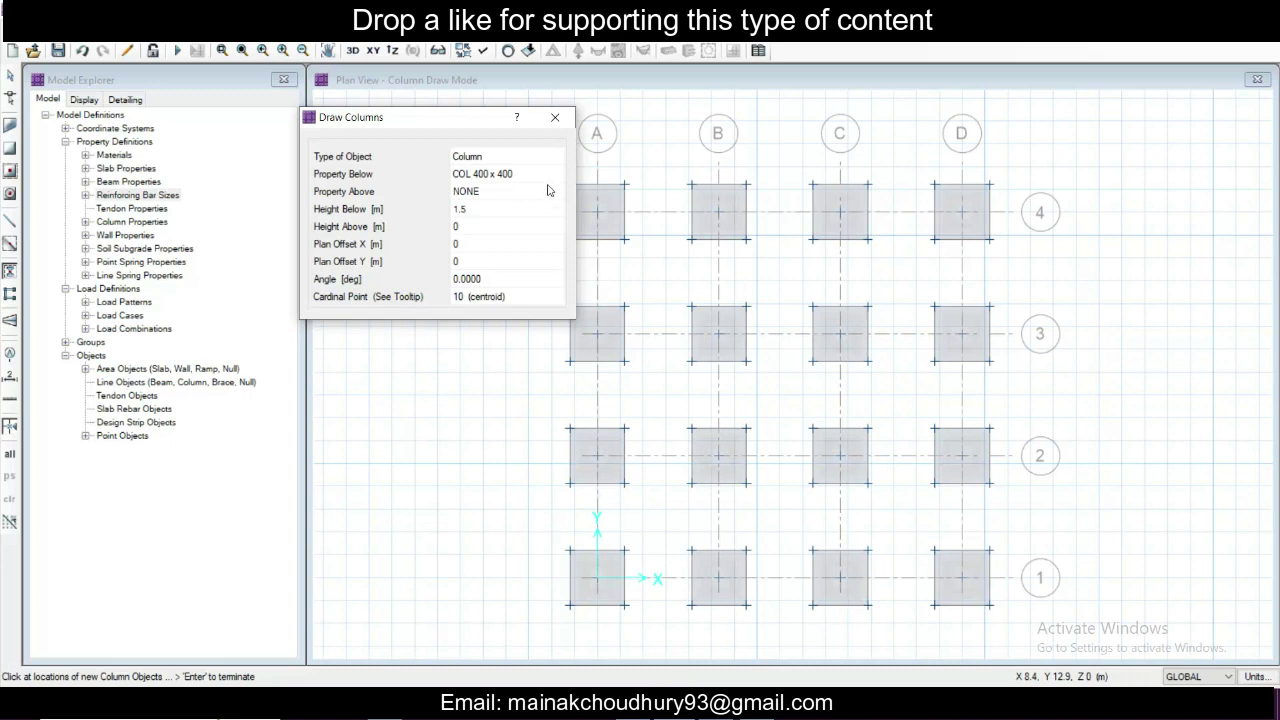
{"action": "left_click", "coordinate": [388, 124]}
{"action": "left_click_drag", "start_coordinate": [405, 120], "coordinate": [272, 119]}
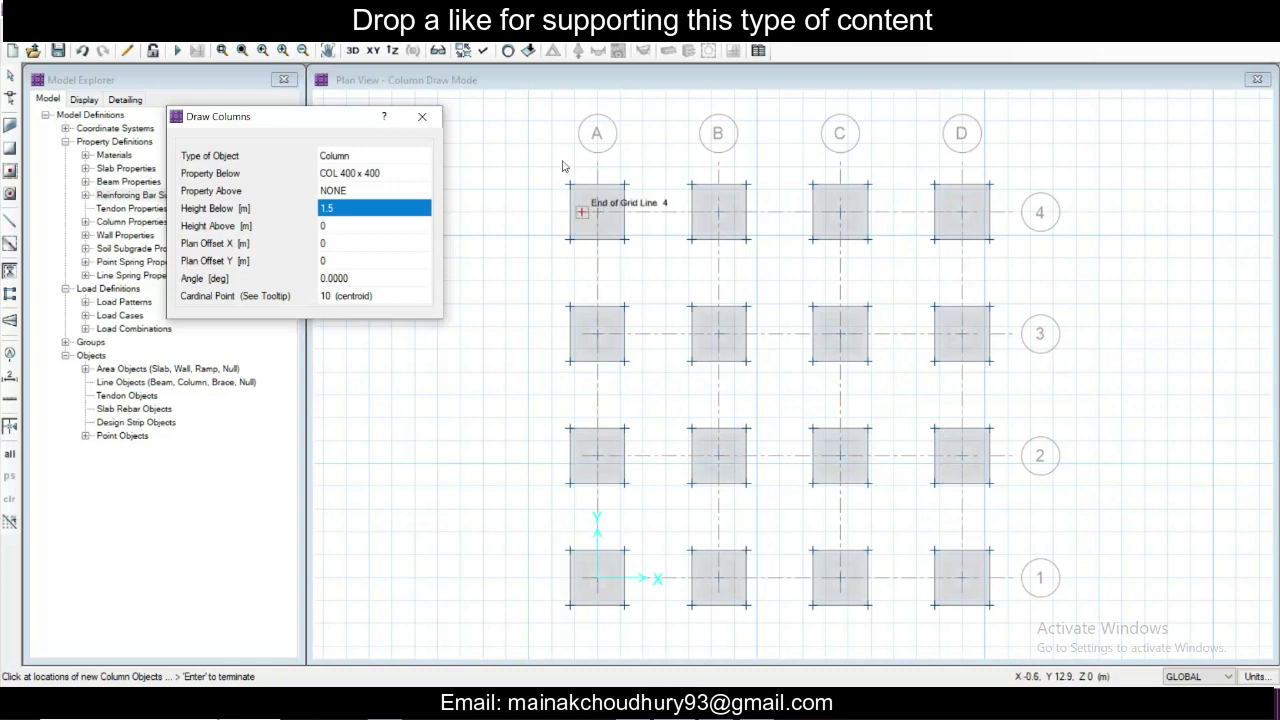
Step: Draw columns at all grid intersections on grid lines 1 to 4 and end the column drawing
{"action": "left_click_drag", "start_coordinate": [539, 163], "coordinate": [924, 291]}
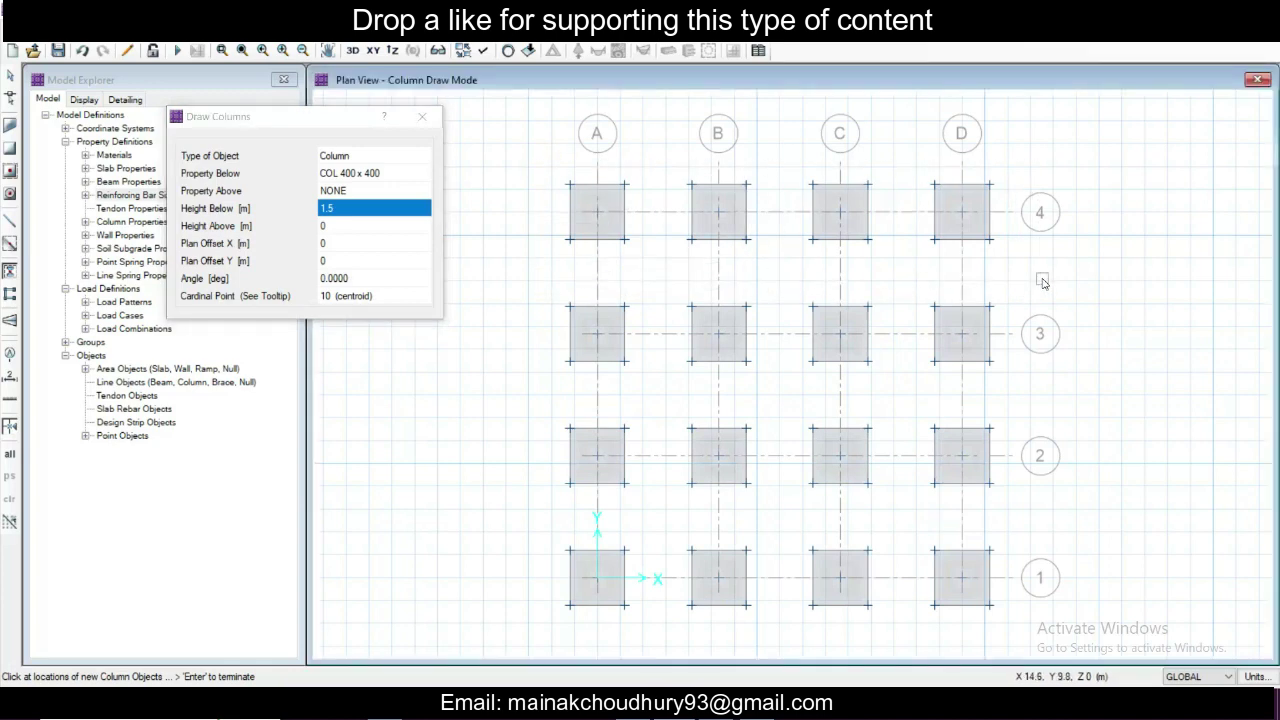
{"action": "mouse_move", "coordinate": [543, 286]}
{"action": "left_mouse_down"}
{"action": "mouse_move", "coordinate": [1077, 609]}
{"action": "mouse_move", "coordinate": [1044, 614]}
{"action": "left_mouse_up"}
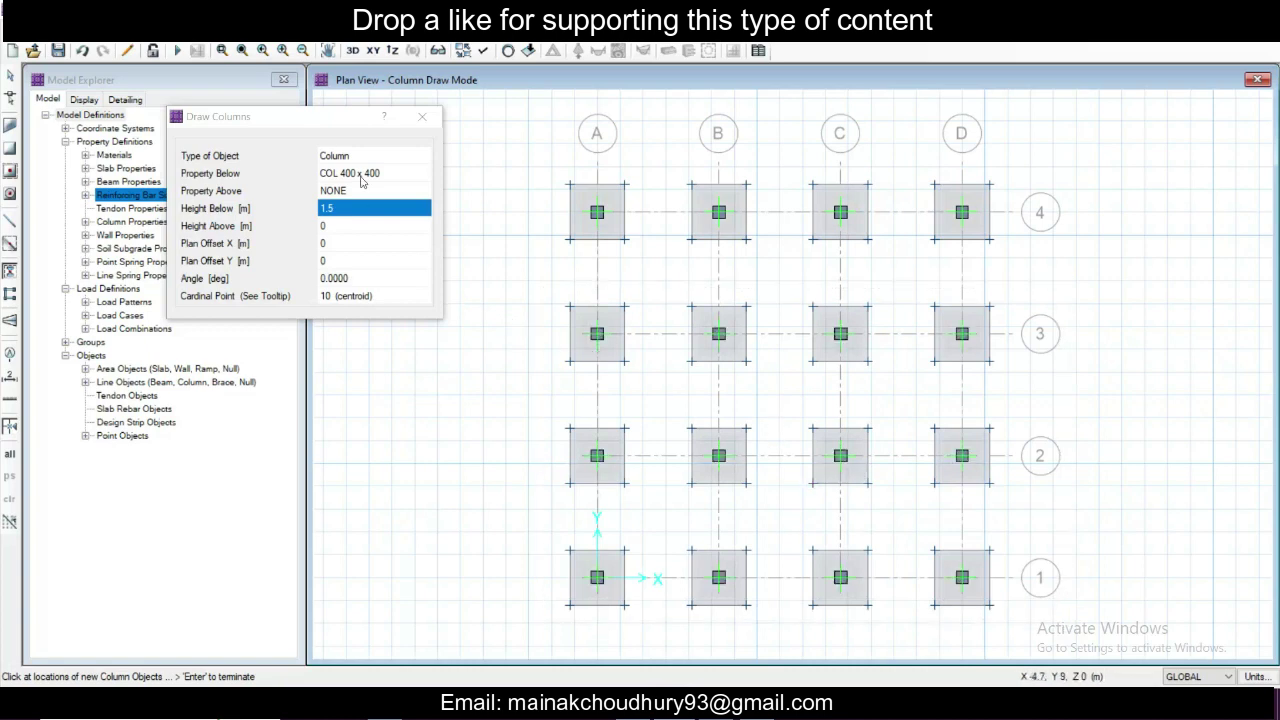
{"action": "left_click", "coordinate": [422, 116]}
{"action": "scroll", "coordinate": [657, 357], "scroll_direction": "up", "scroll_amount": 2}
{"action": "scroll", "coordinate": [657, 357], "scroll_direction": "down", "scroll_amount": 2}
{"action": "key", "text": "Escape"}
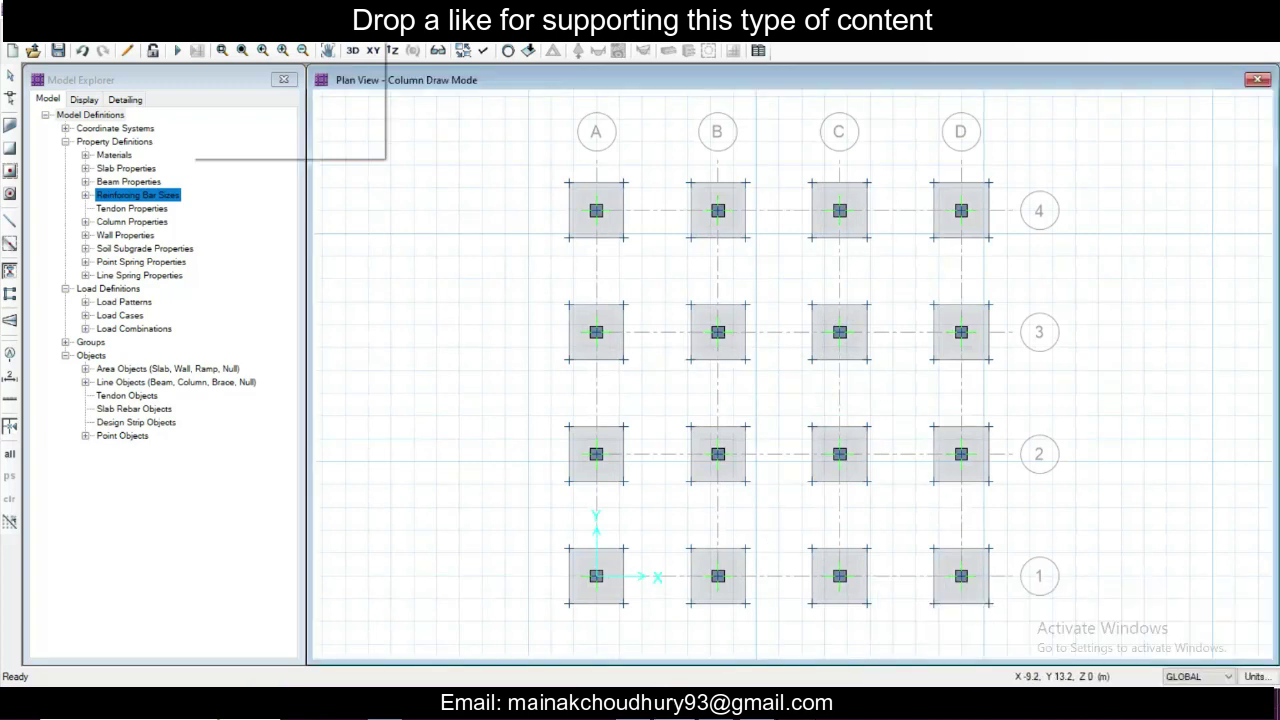
Step: Select all footing slabs by their slab property SLAB Footing
{"action": "left_click", "coordinate": [205, 32]}
{"action": "mouse_move", "coordinate": [240, 52]}
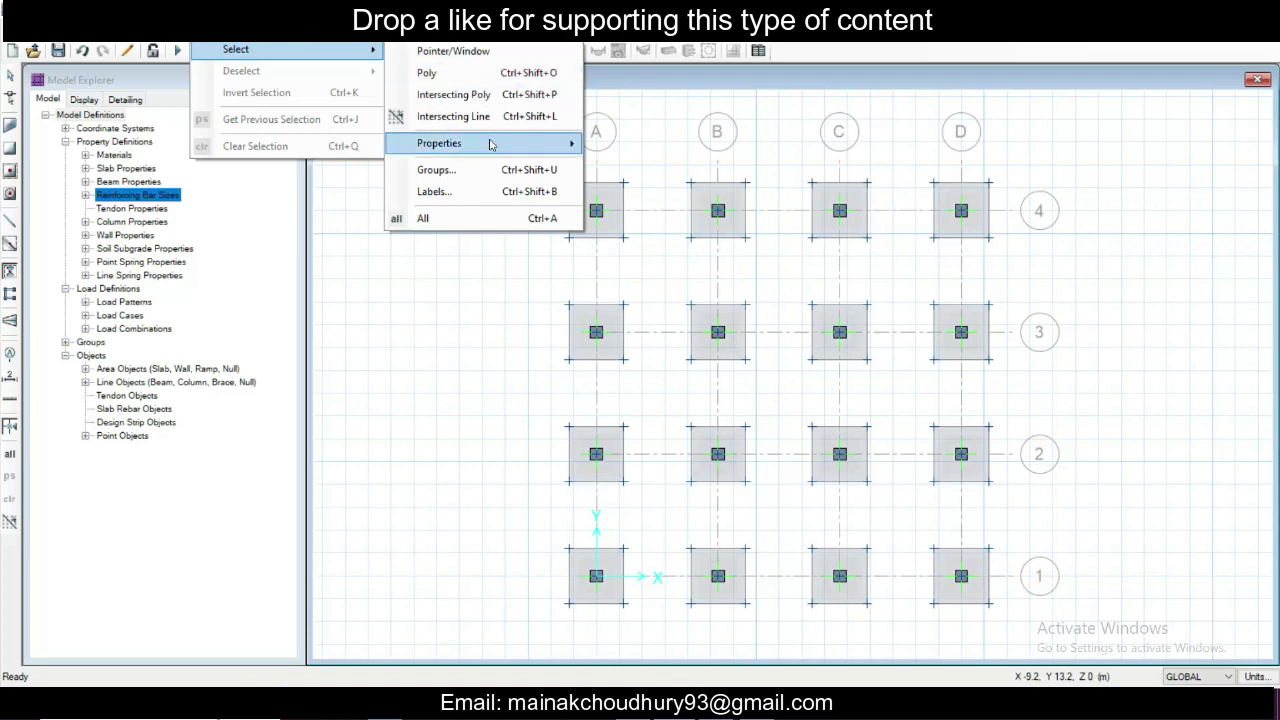
{"action": "mouse_move", "coordinate": [491, 145]}
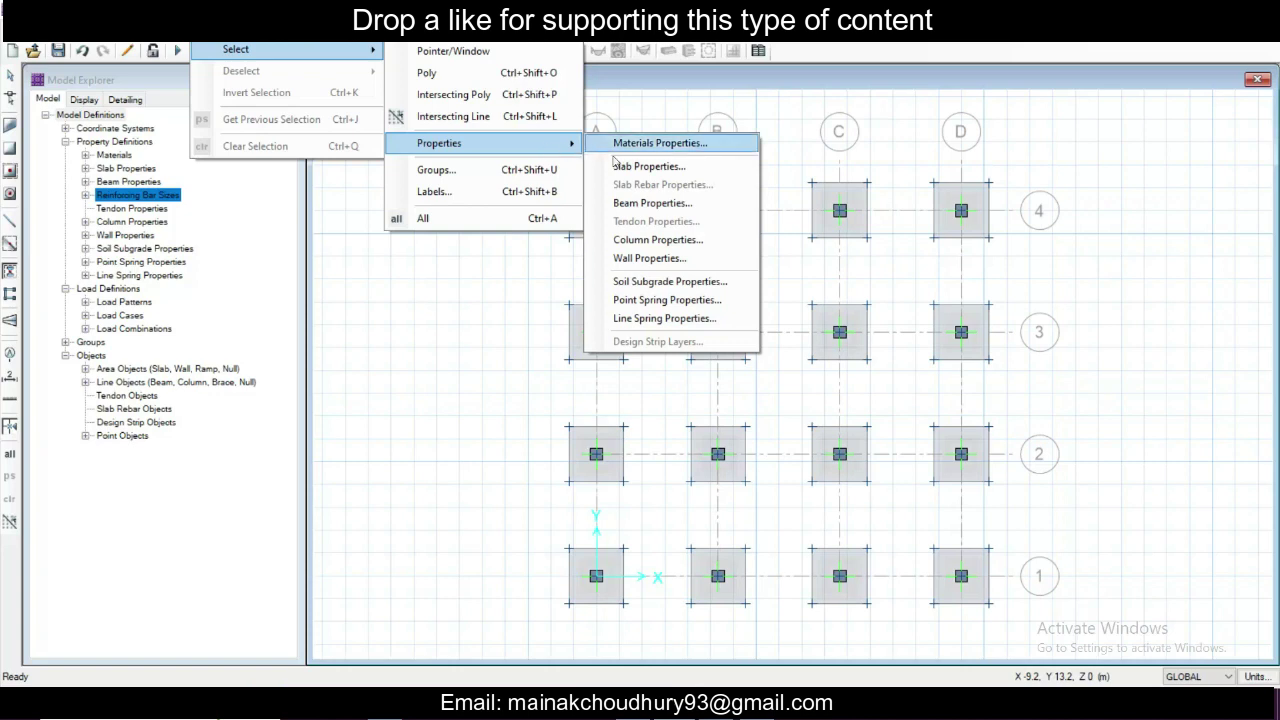
{"action": "left_click", "coordinate": [657, 168]}
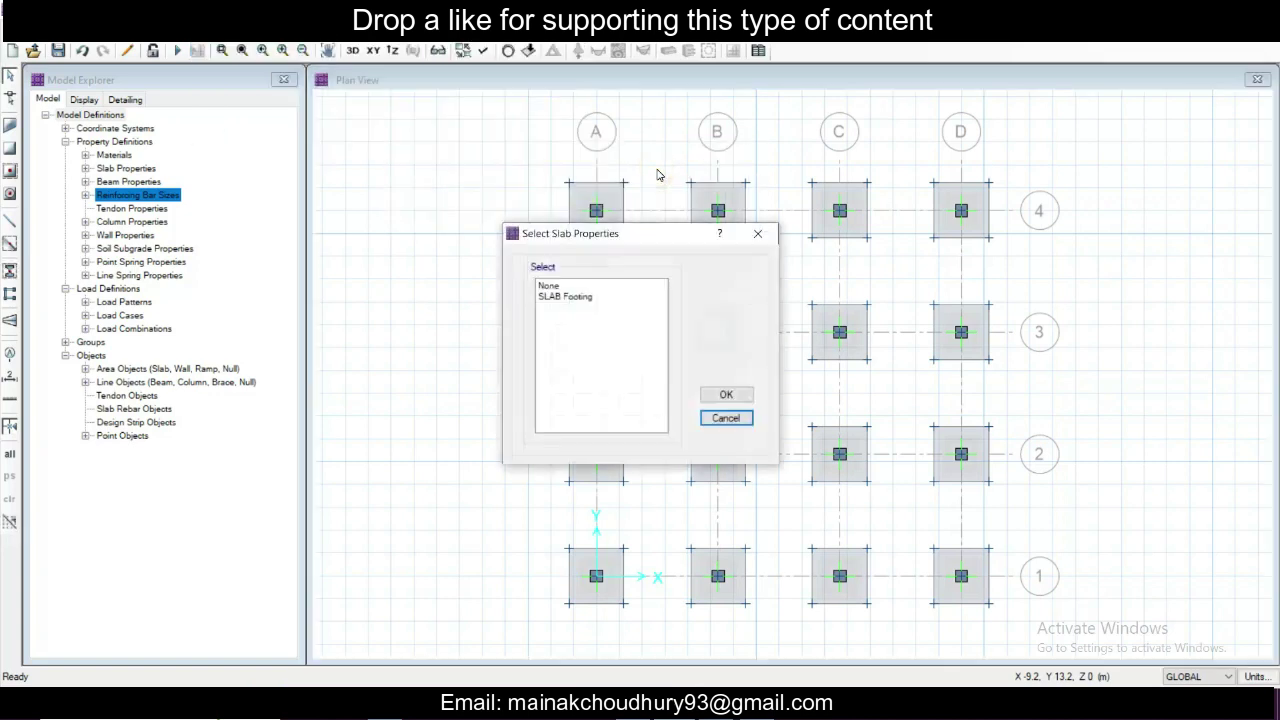
{"action": "left_click", "coordinate": [605, 297]}
{"action": "left_click", "coordinate": [726, 395]}
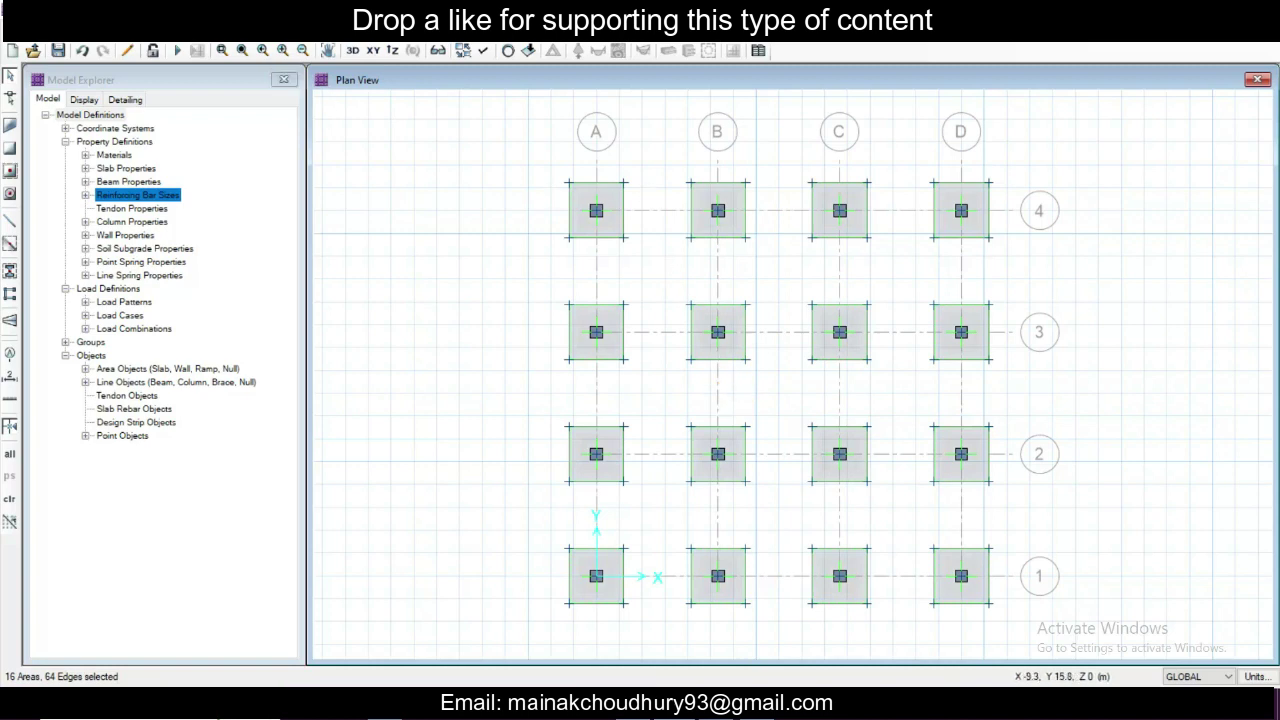
Step: Assign the soil subgrade property SOIL1 to the selected footing slabs
{"action": "key", "text": "alt+a"}
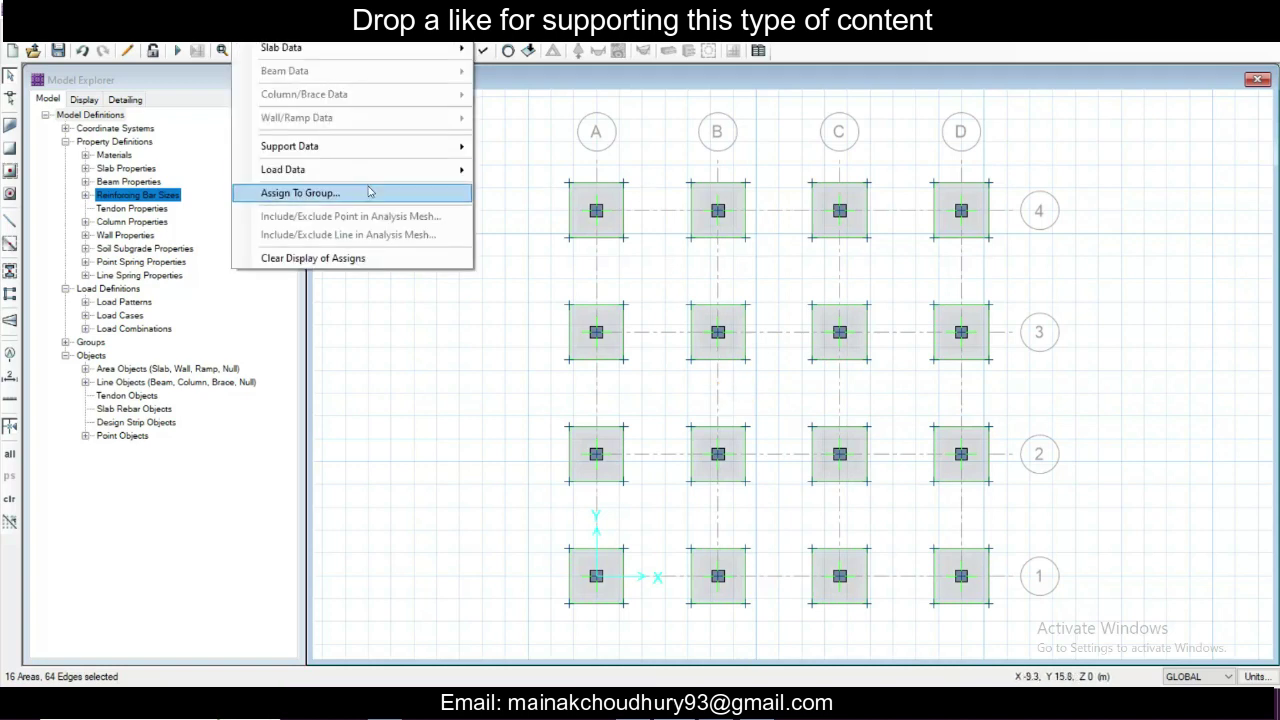
{"action": "mouse_move", "coordinate": [437, 157]}
{"action": "left_click", "coordinate": [542, 158]}
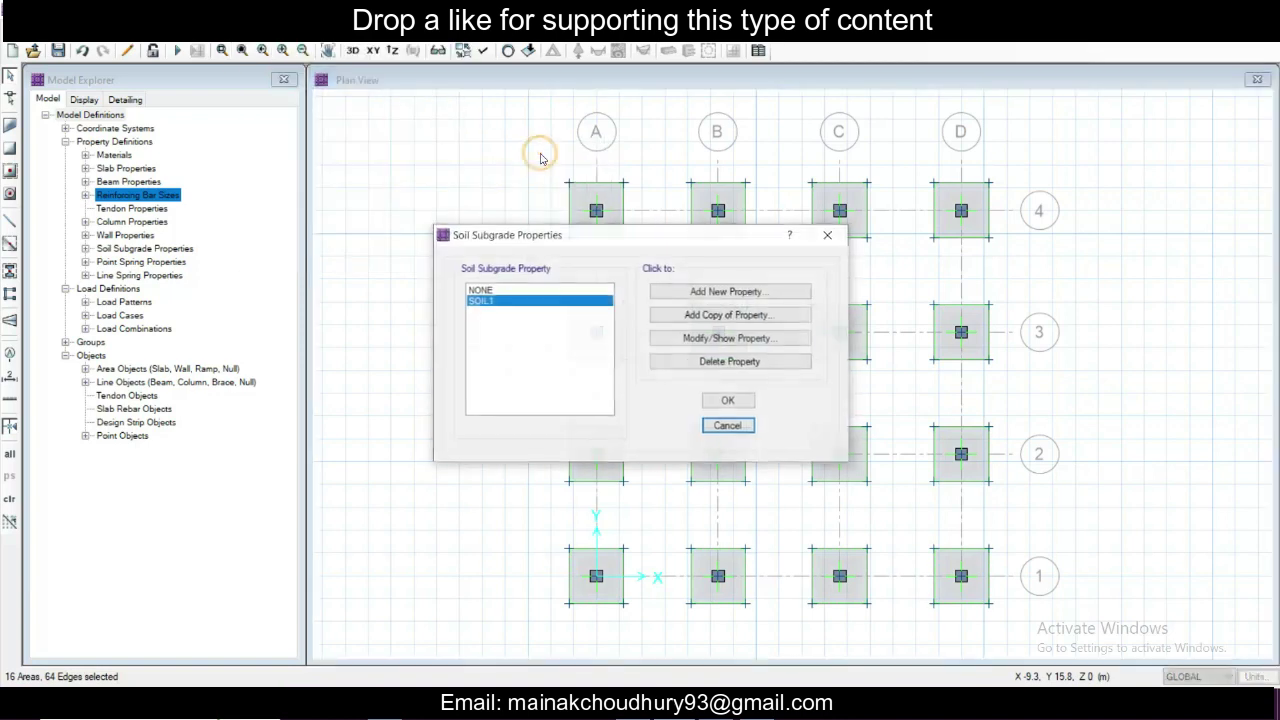
{"action": "left_click", "coordinate": [729, 401]}
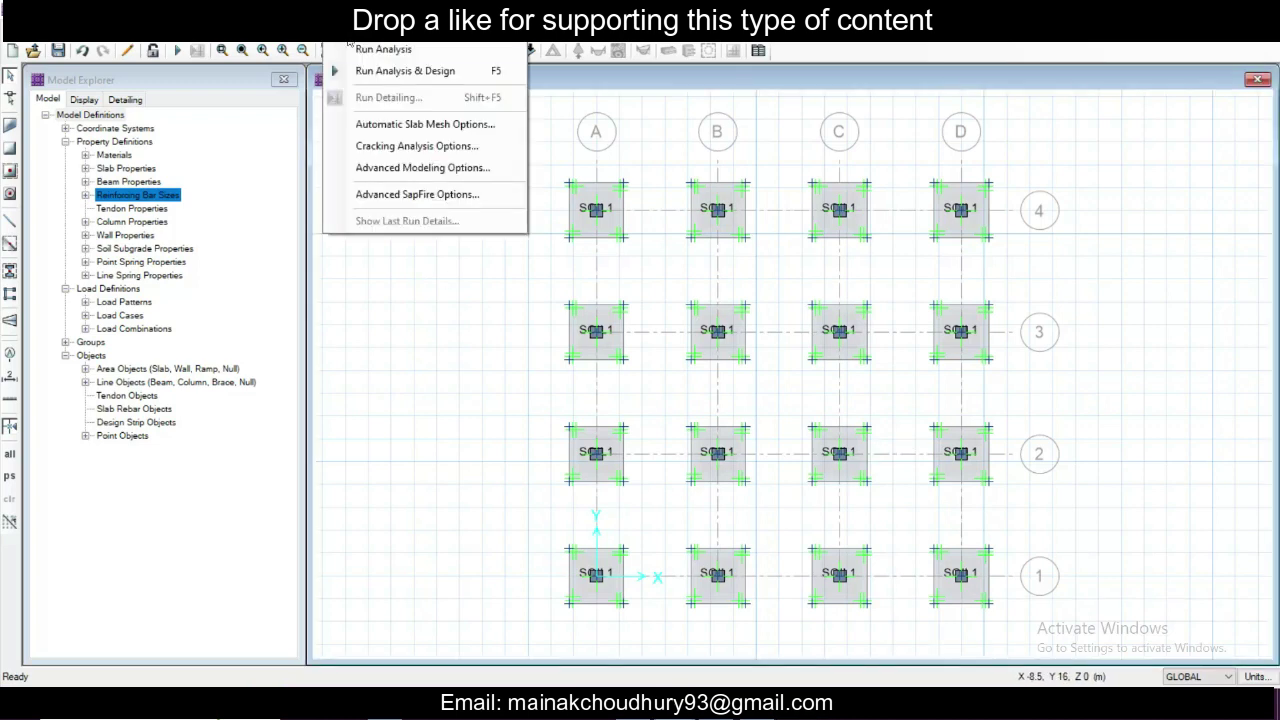
Step: Set the approximate maximum size of the automatic slab mesh to 0.25 m
{"action": "left_click", "coordinate": [420, 128]}
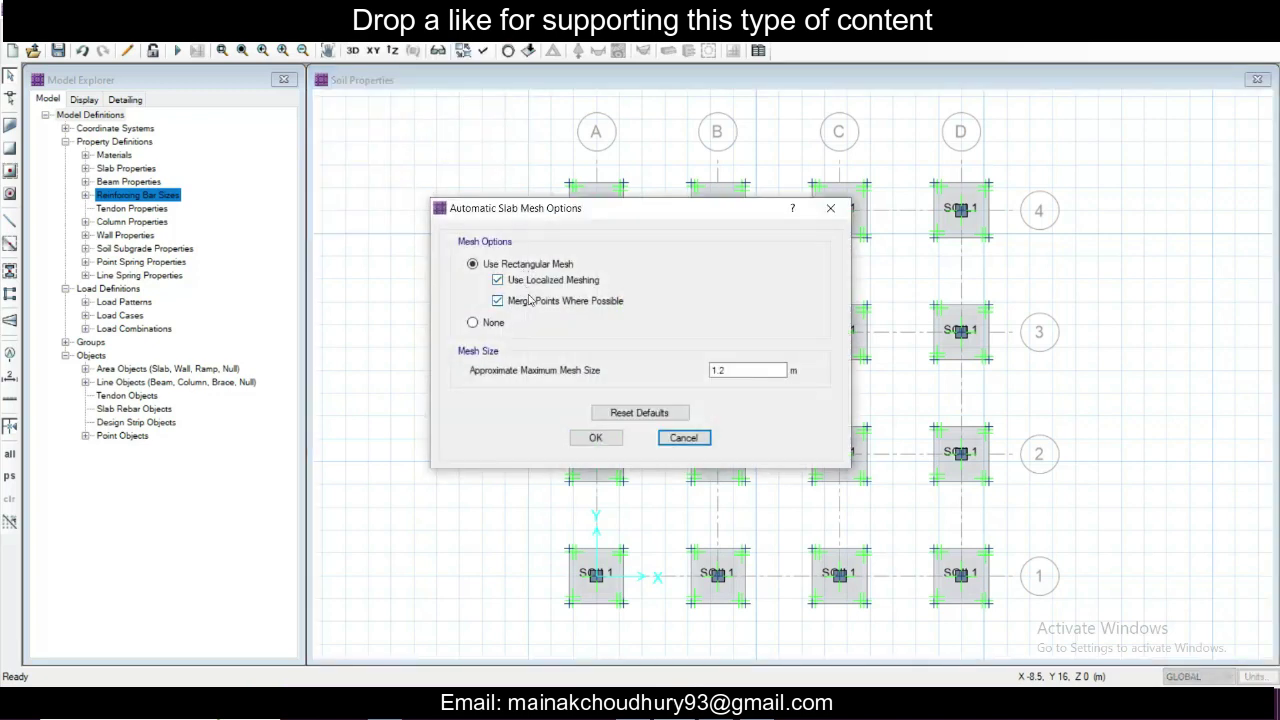
{"action": "left_click_drag", "start_coordinate": [748, 370], "coordinate": [672, 366]}
{"action": "type", "text": "0."}
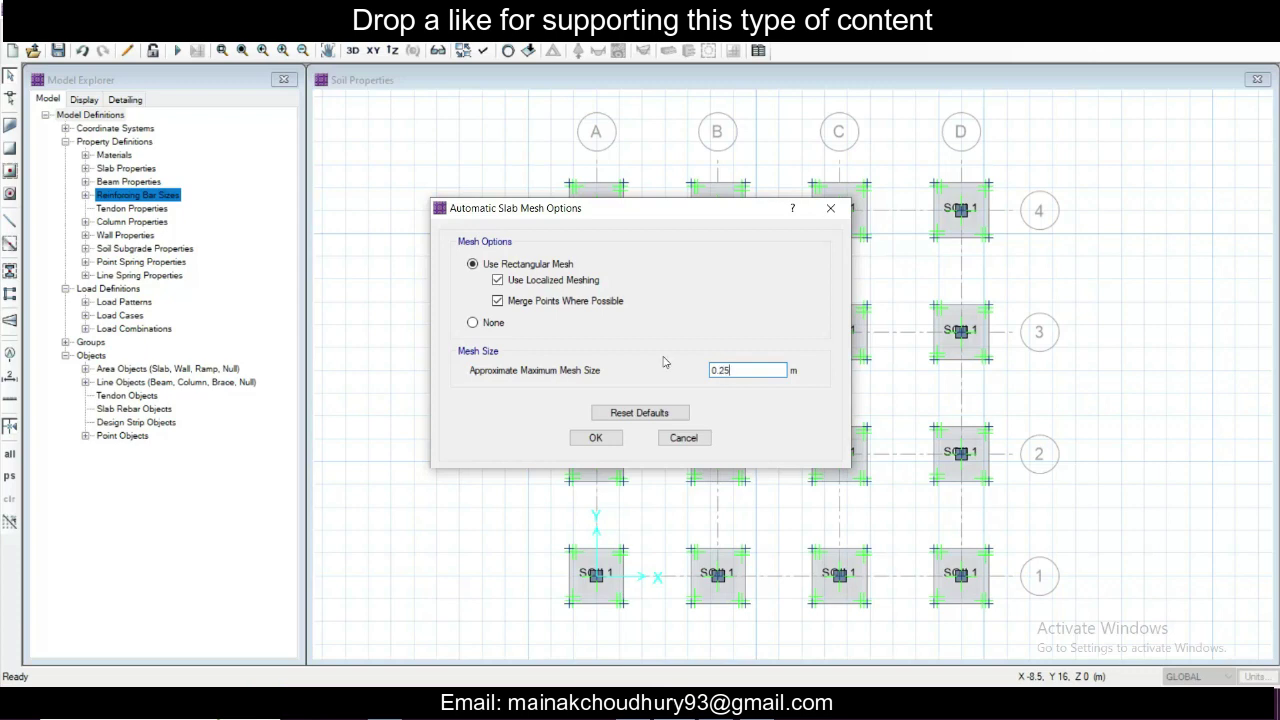
{"action": "left_click", "coordinate": [597, 440]}
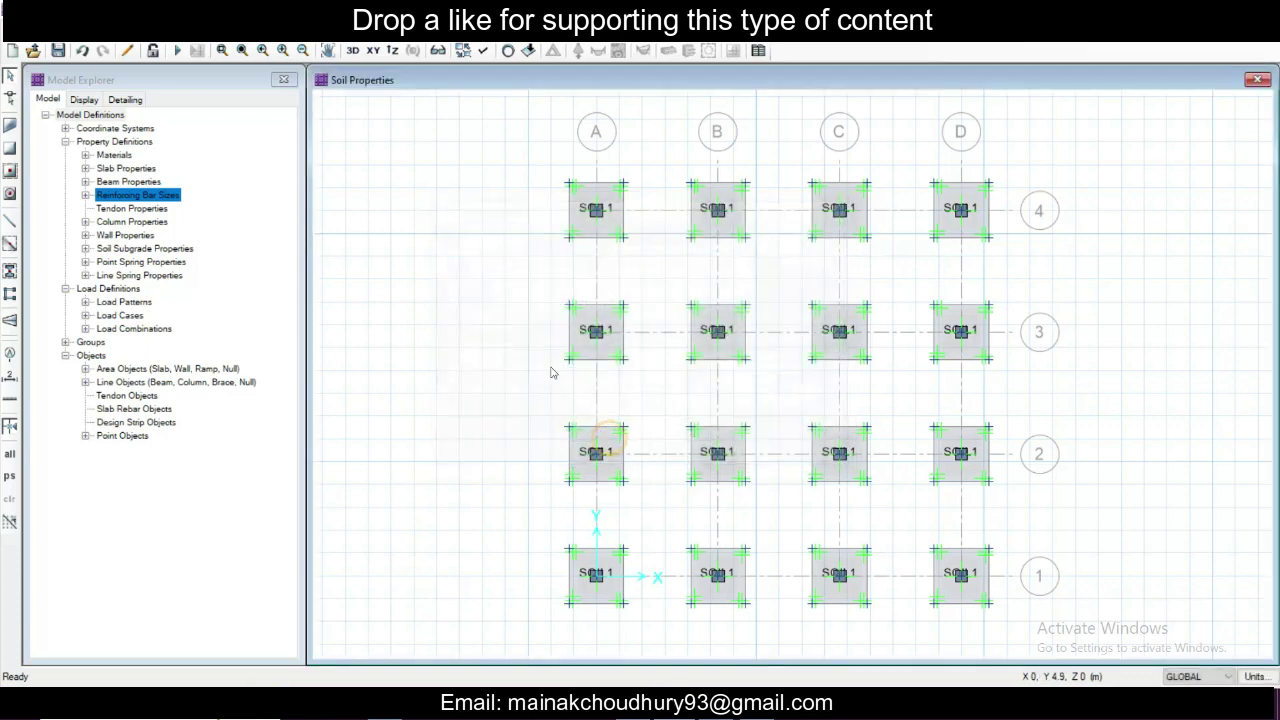
Step: Set the analysis process in the Advanced SapFire Options to GUI Process
{"action": "left_click", "coordinate": [345, 32]}
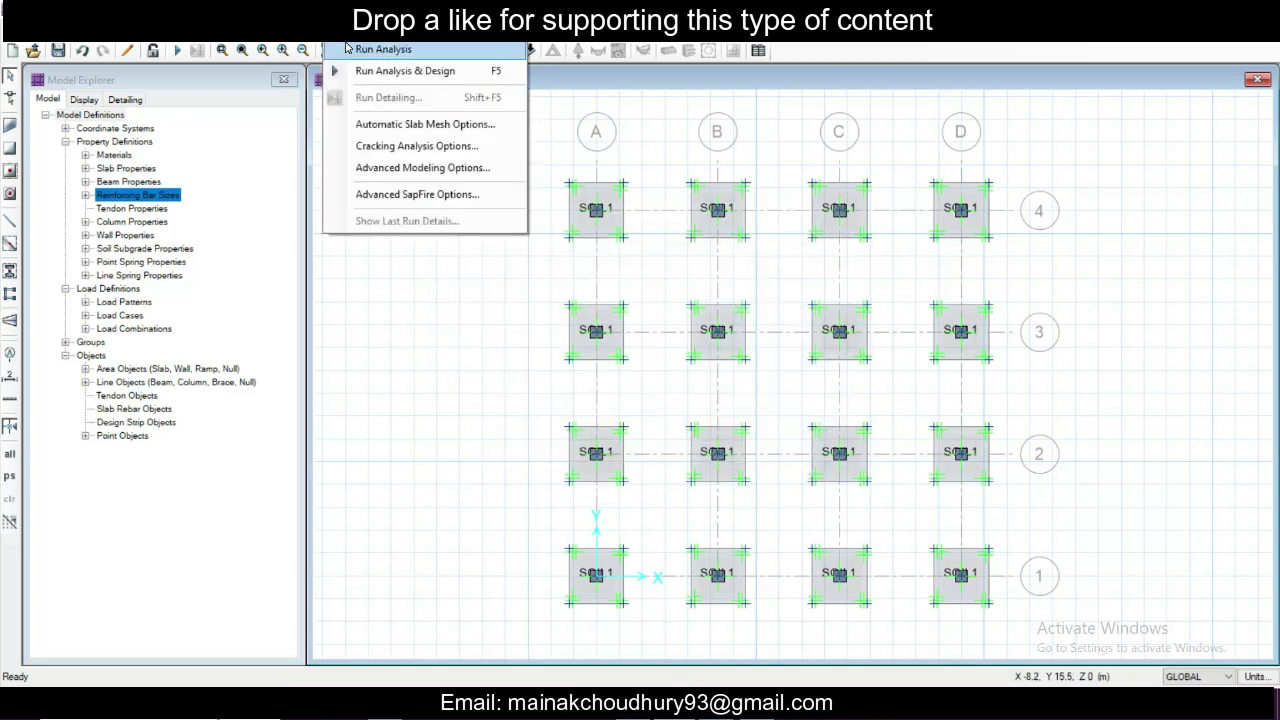
{"action": "left_click", "coordinate": [417, 194]}
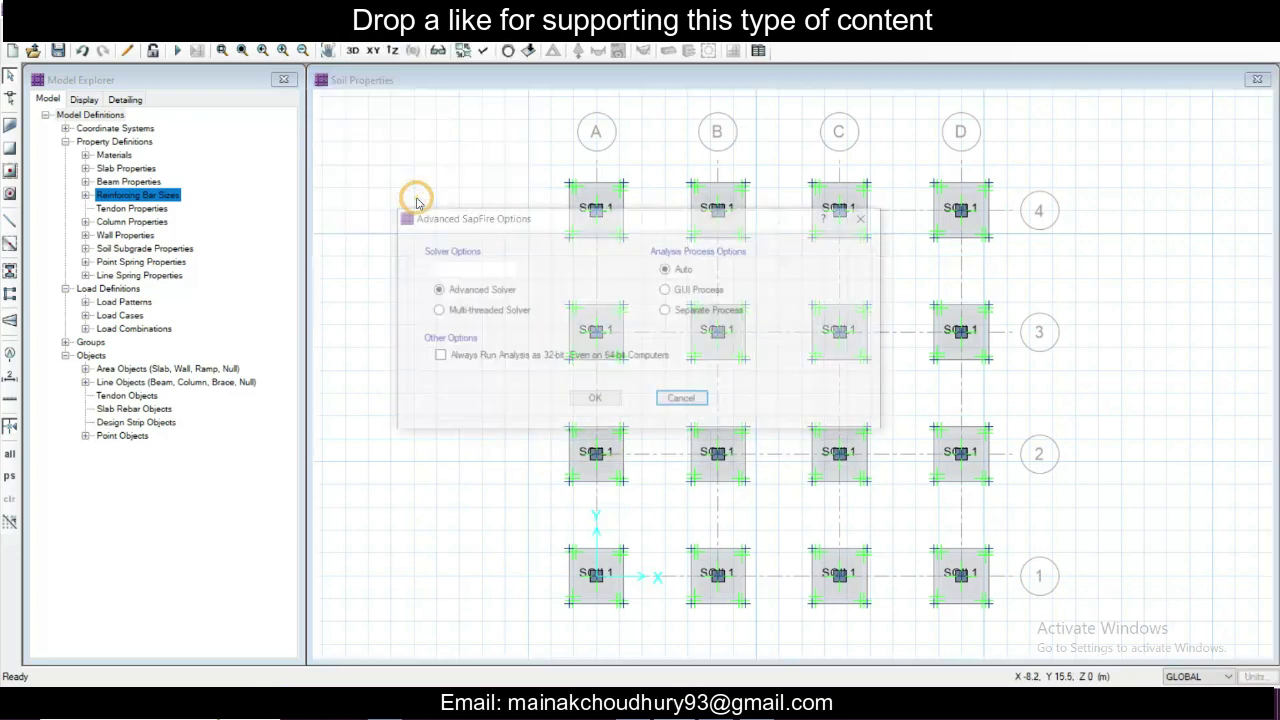
{"action": "left_click", "coordinate": [692, 291]}
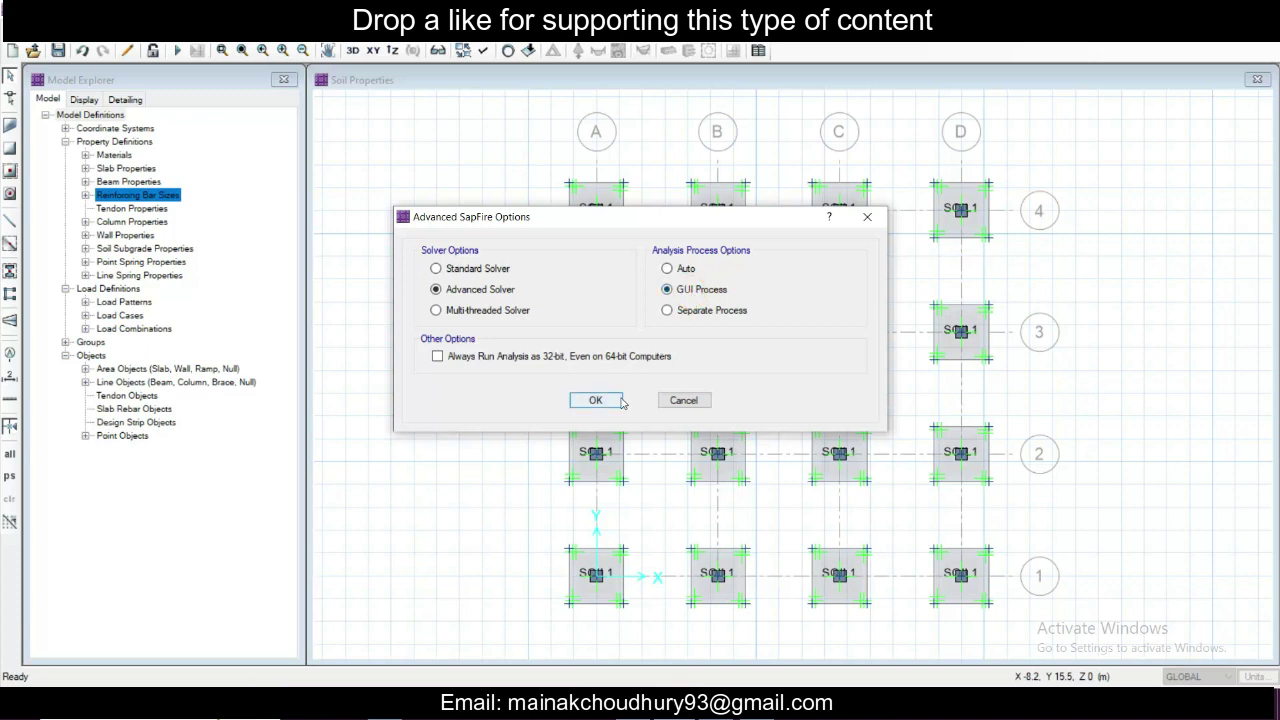
{"action": "left_click", "coordinate": [610, 404]}
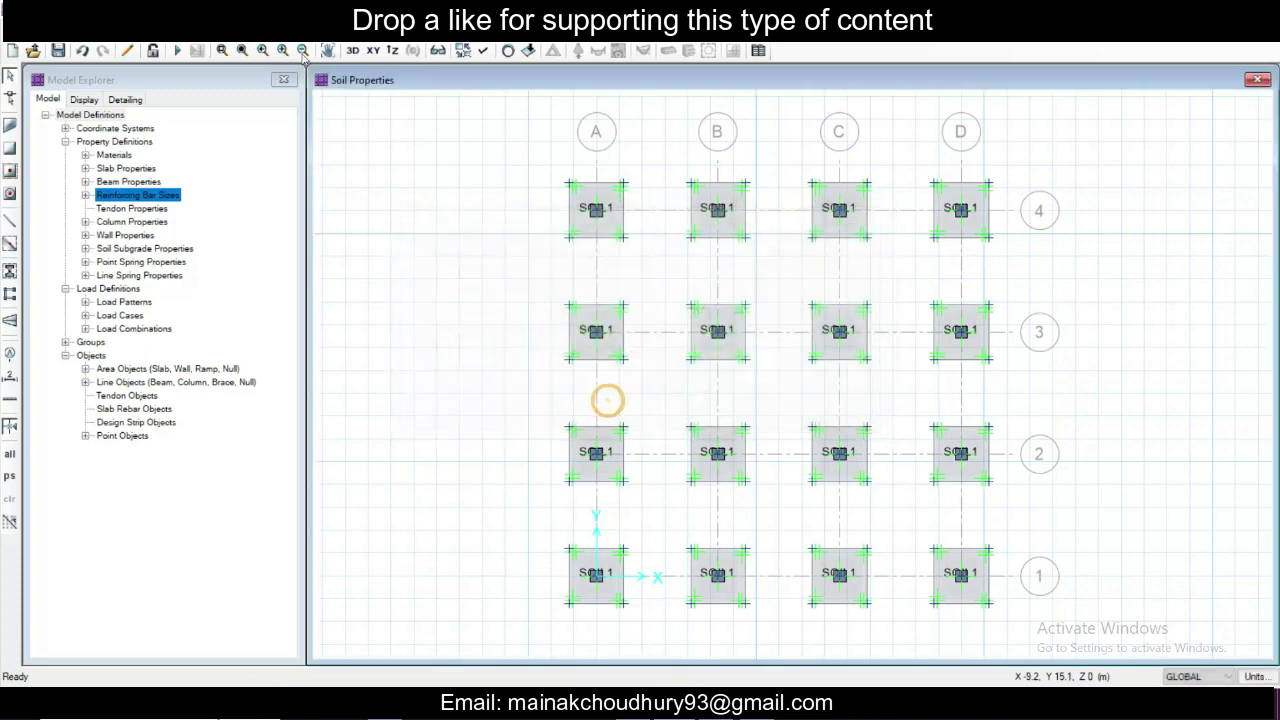
Step: Set the design code in the design preferences to IS 456-2000
{"action": "left_click", "coordinate": [344, 32]}
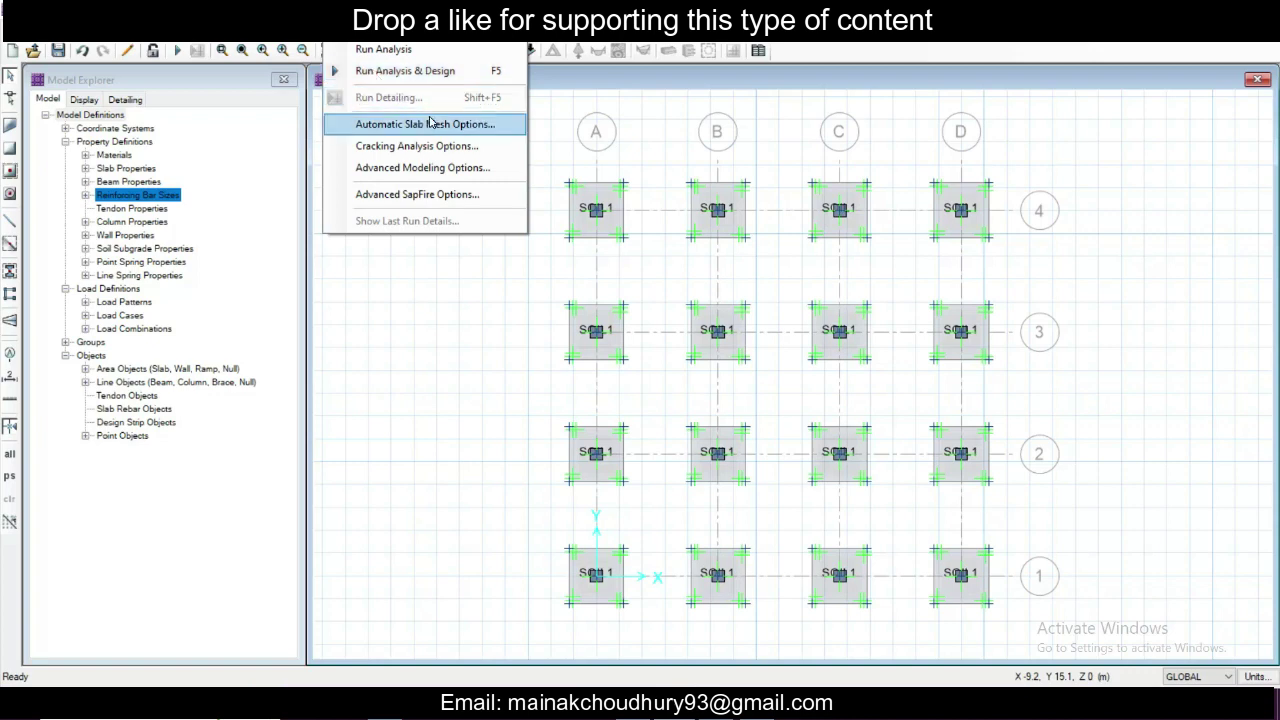
{"action": "left_click", "coordinate": [292, 32]}
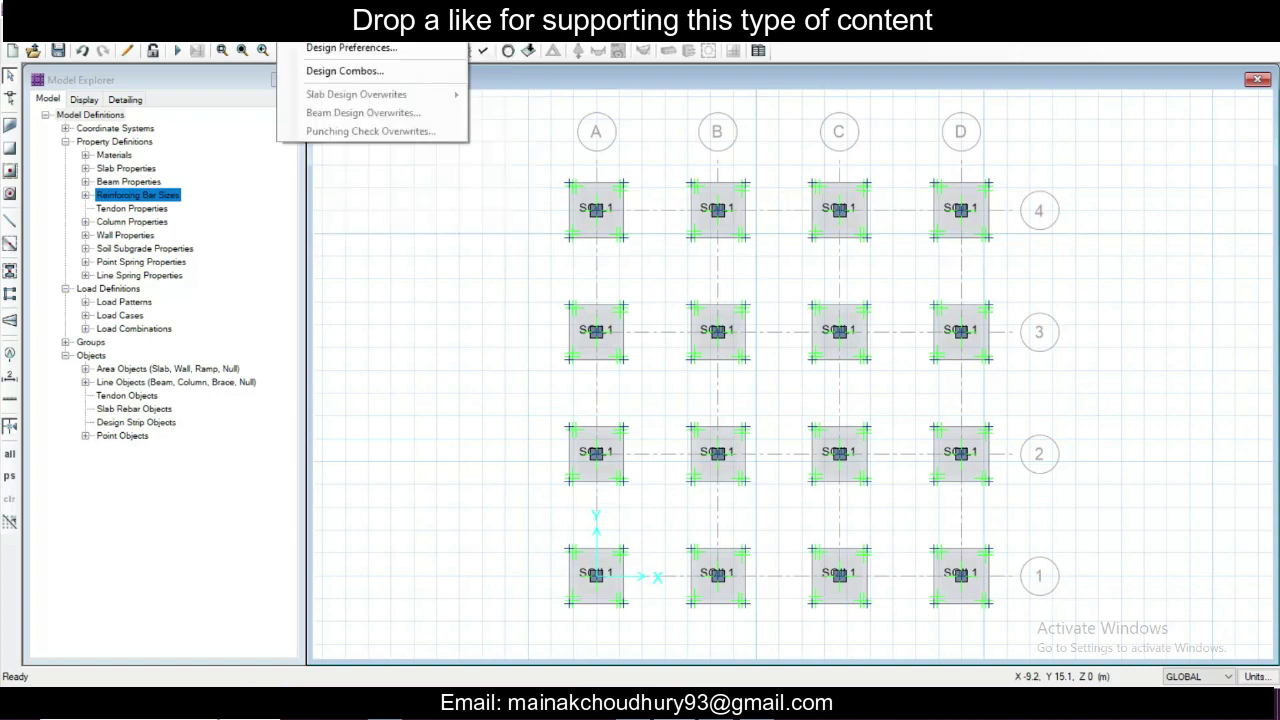
{"action": "left_click", "coordinate": [345, 48]}
{"action": "left_click", "coordinate": [711, 190]}
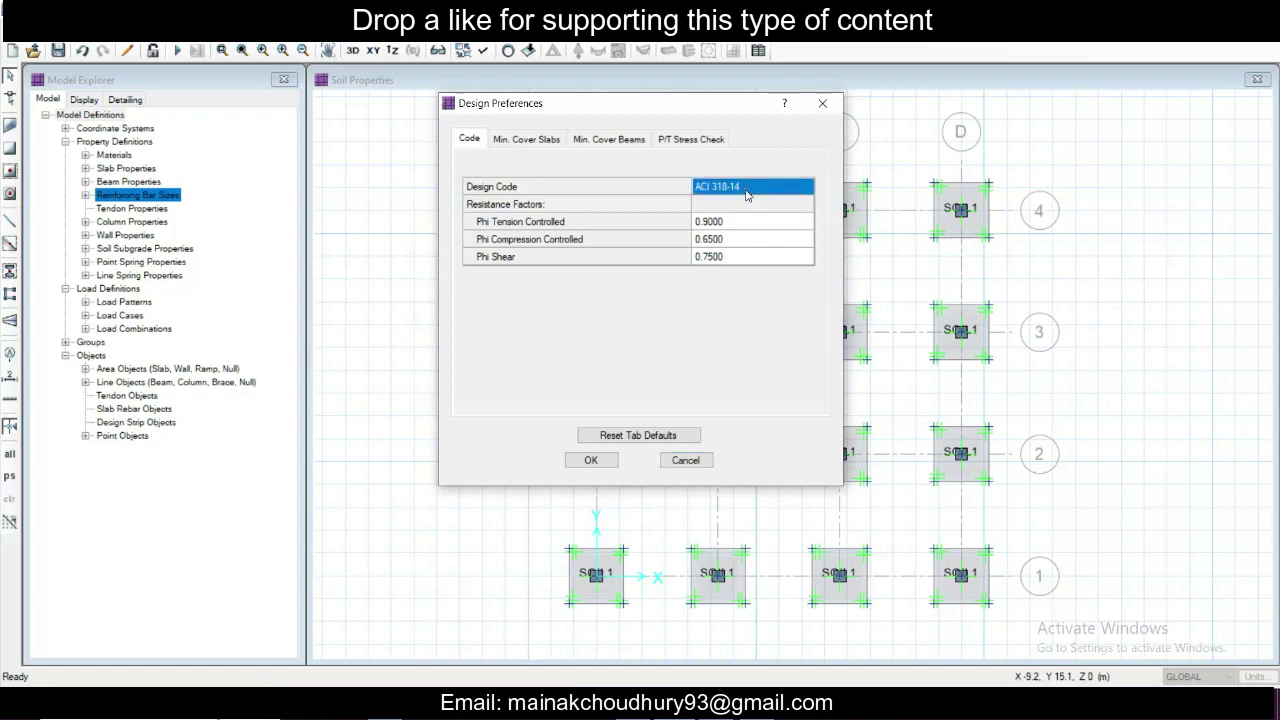
{"action": "left_click", "coordinate": [749, 186]}
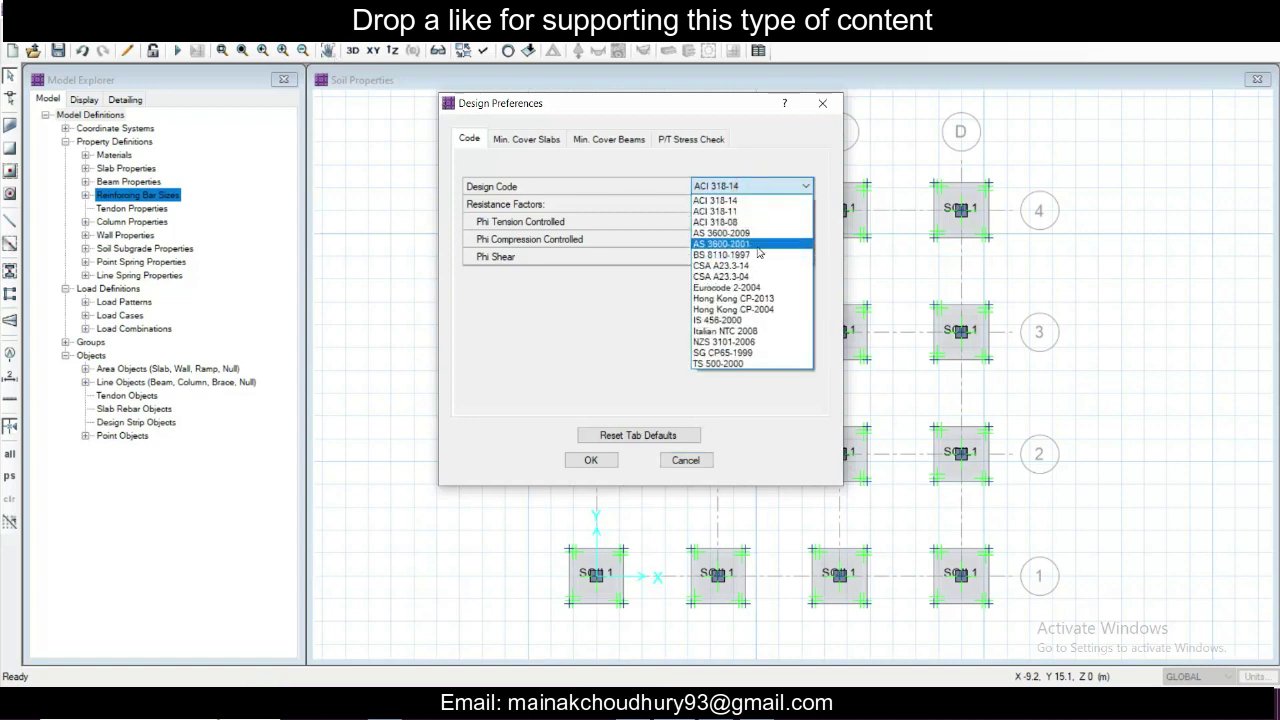
{"action": "left_click", "coordinate": [768, 320]}
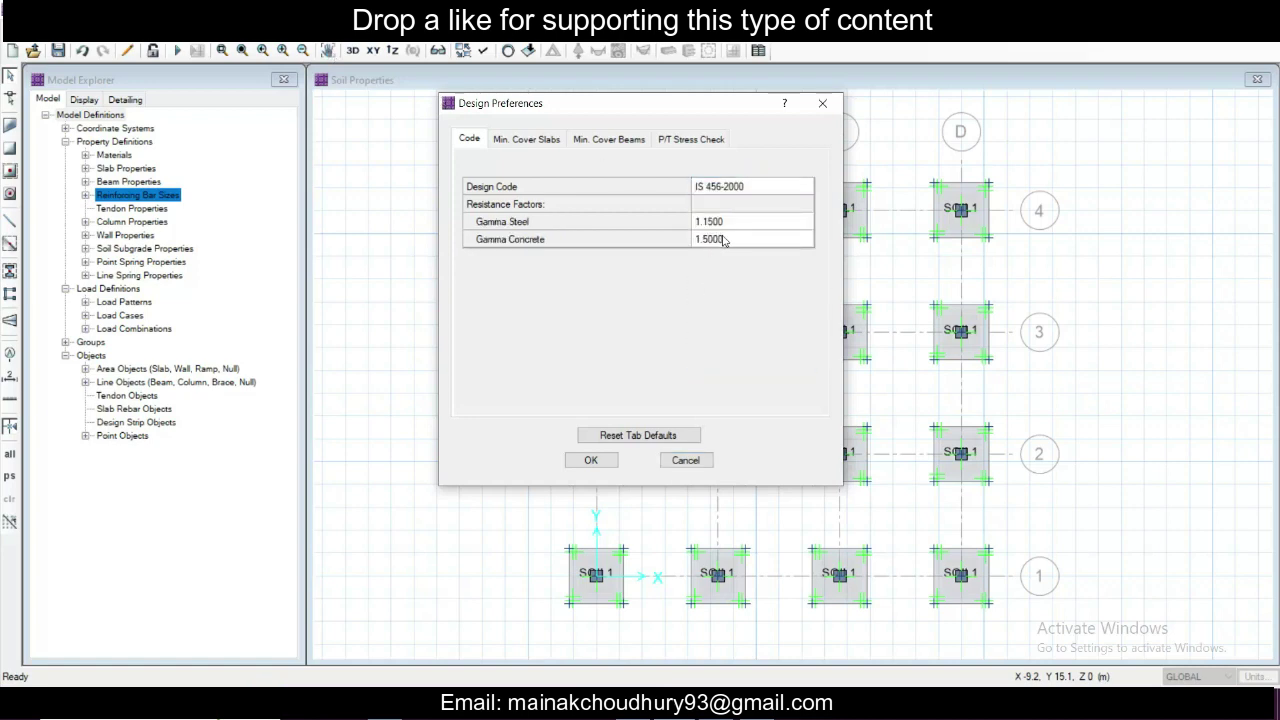
Step: Set the slab minimum clear cover to 20 mm at top and bottom and the preferred slab bar size to 10
{"action": "left_click", "coordinate": [522, 141]}
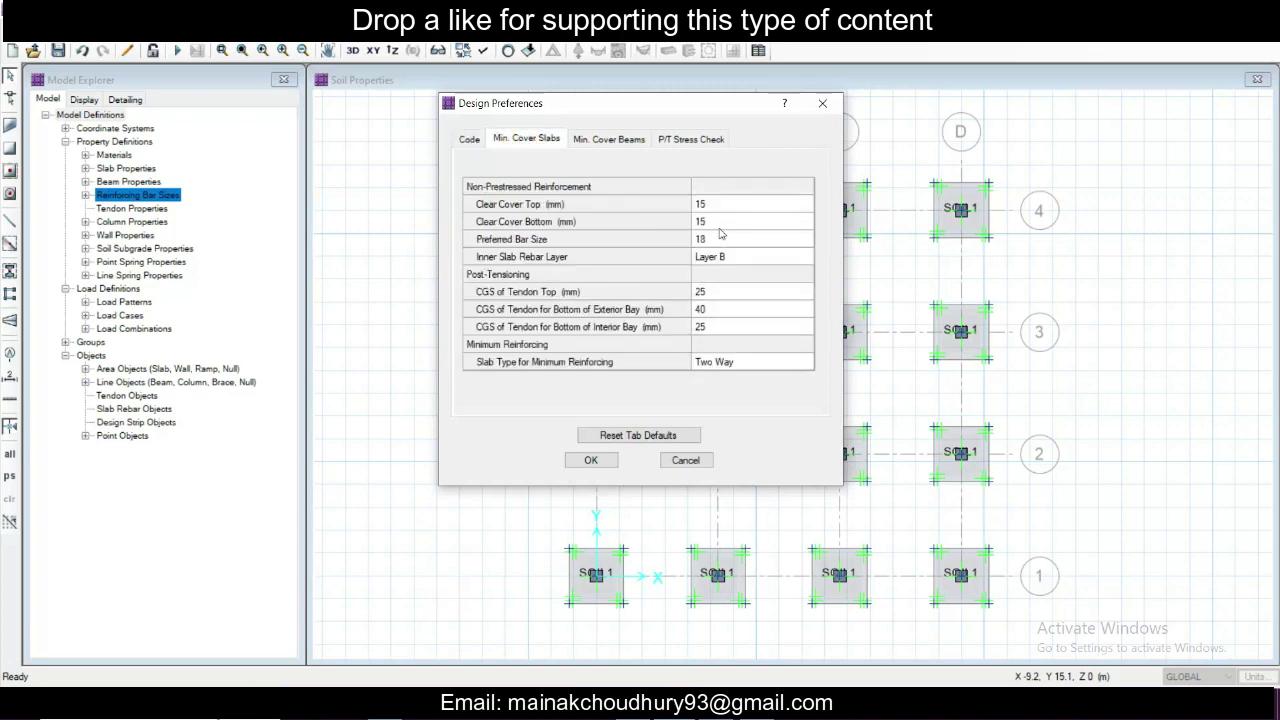
{"action": "left_click", "coordinate": [716, 206]}
{"action": "left_click", "coordinate": [716, 208]}
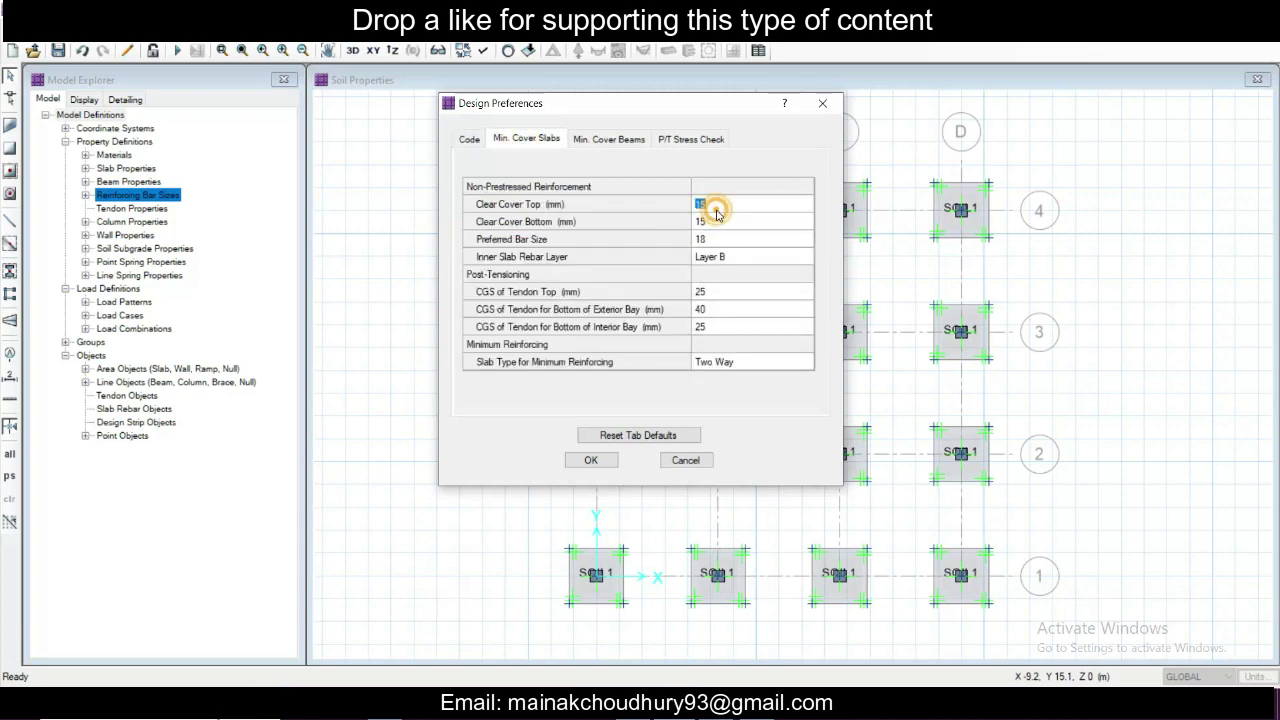
{"action": "type", "text": "20"}
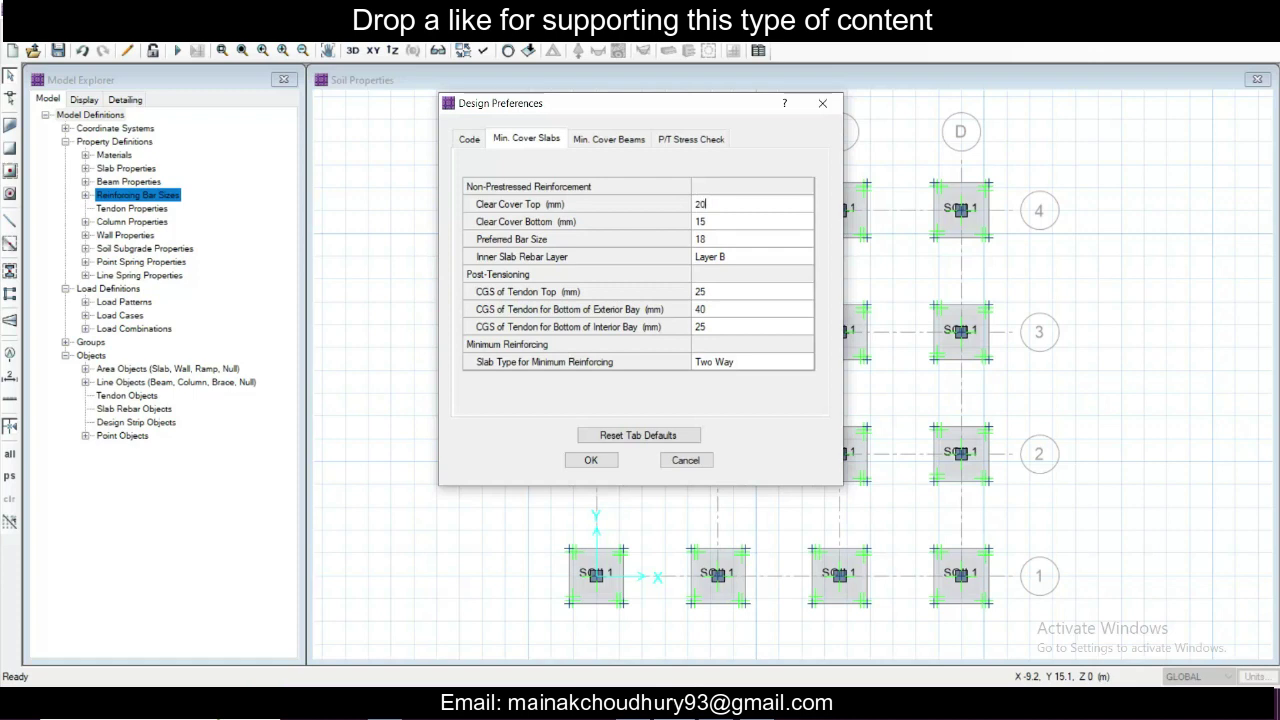
{"action": "left_click", "coordinate": [726, 222]}
{"action": "type", "text": "20"}
{"action": "left_click", "coordinate": [730, 243]}
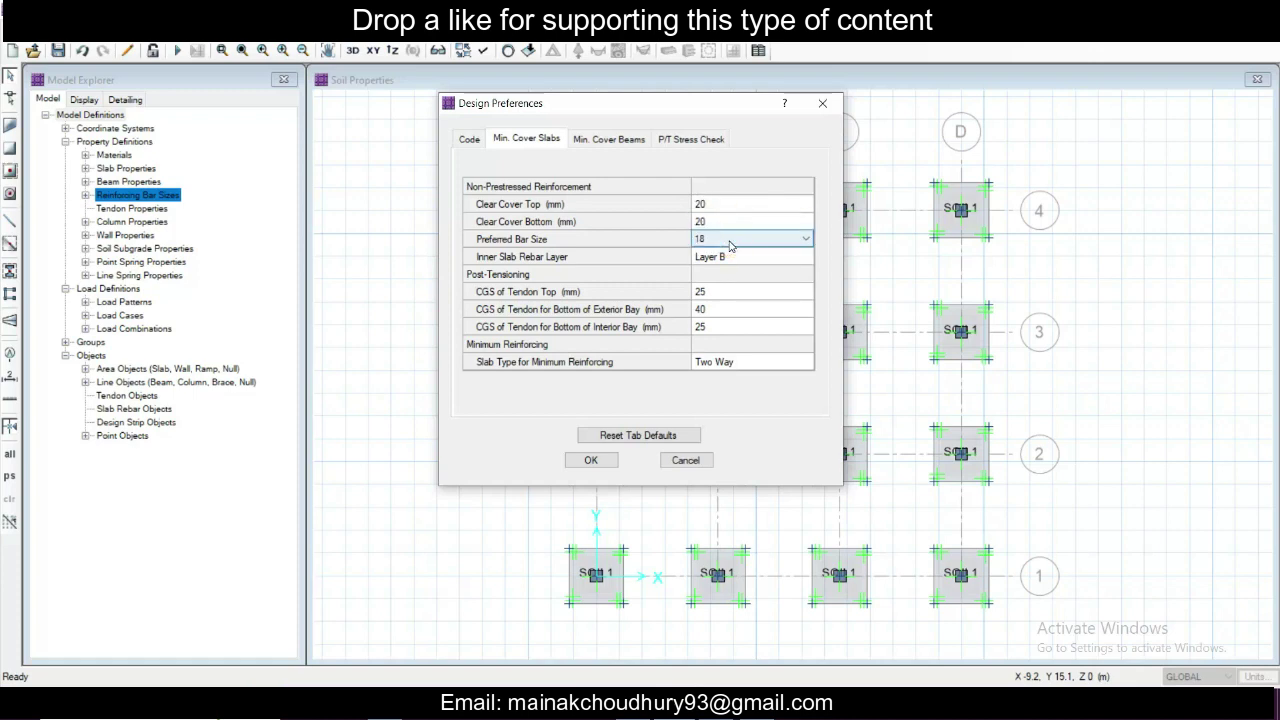
{"action": "left_click", "coordinate": [730, 243]}
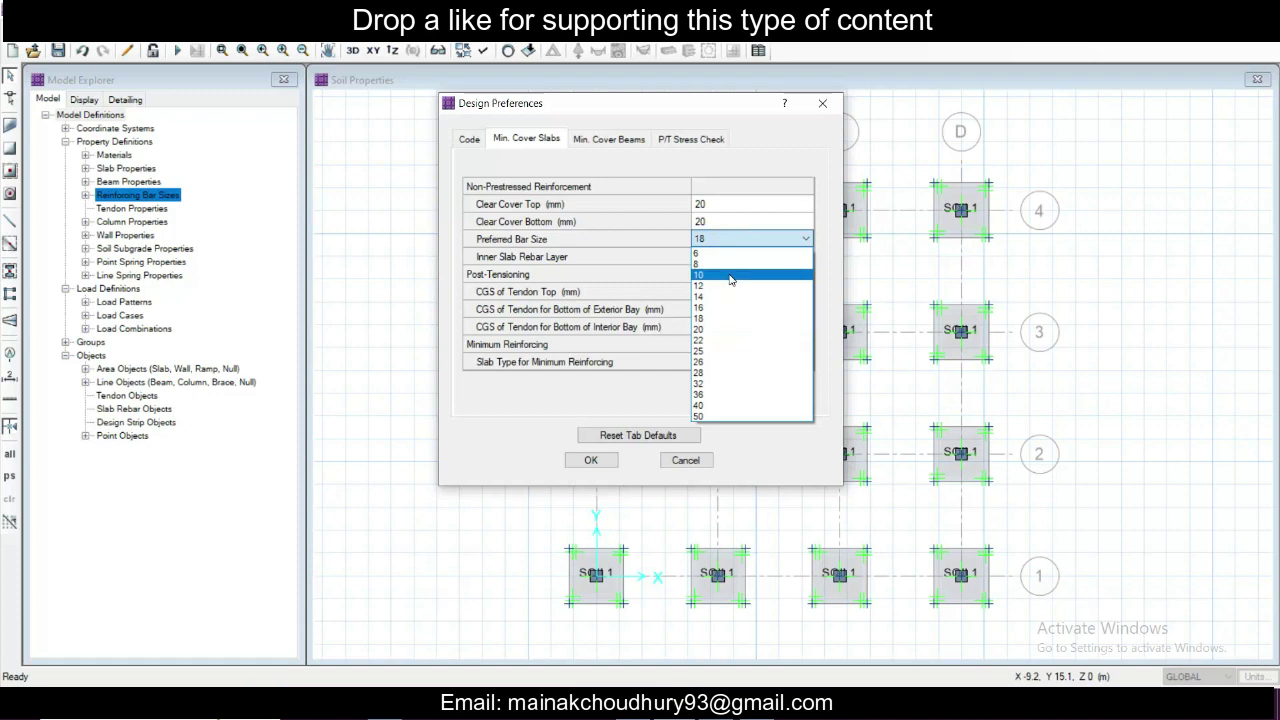
{"action": "left_click", "coordinate": [731, 276]}
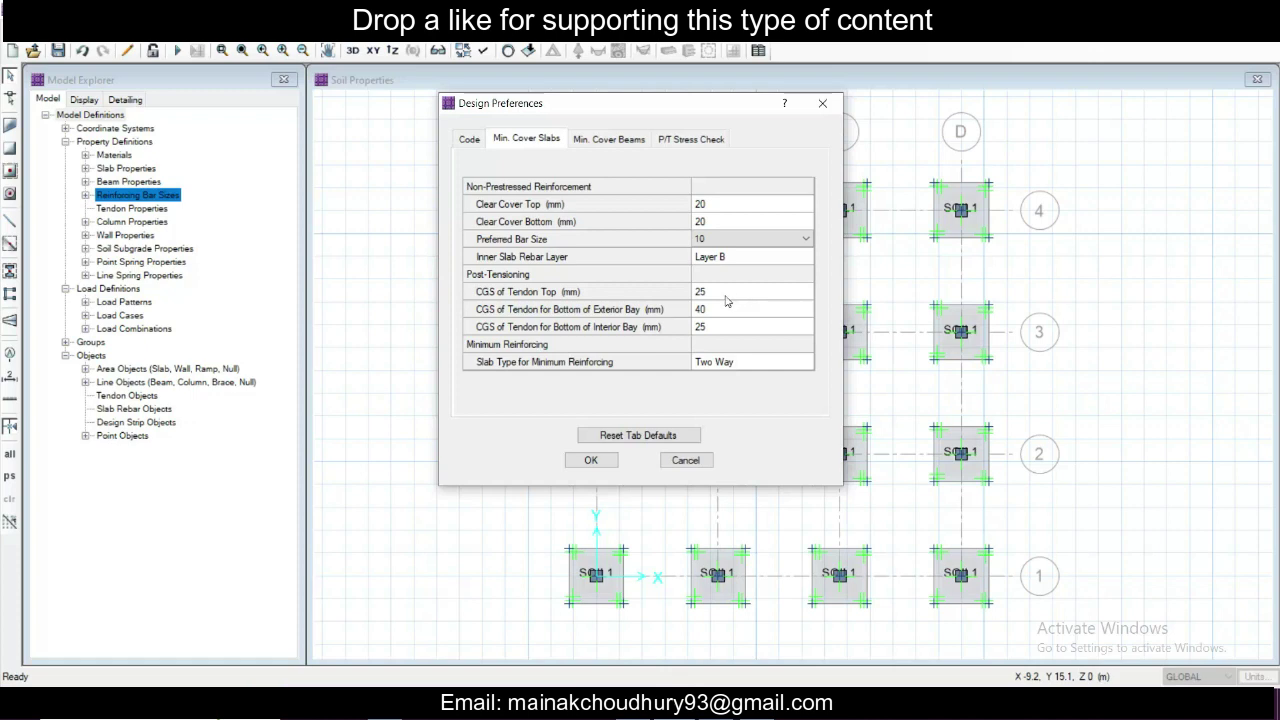
Step: Review the beam cover and P/T stress check preferences, and accept the design preferences
{"action": "left_click", "coordinate": [600, 140]}
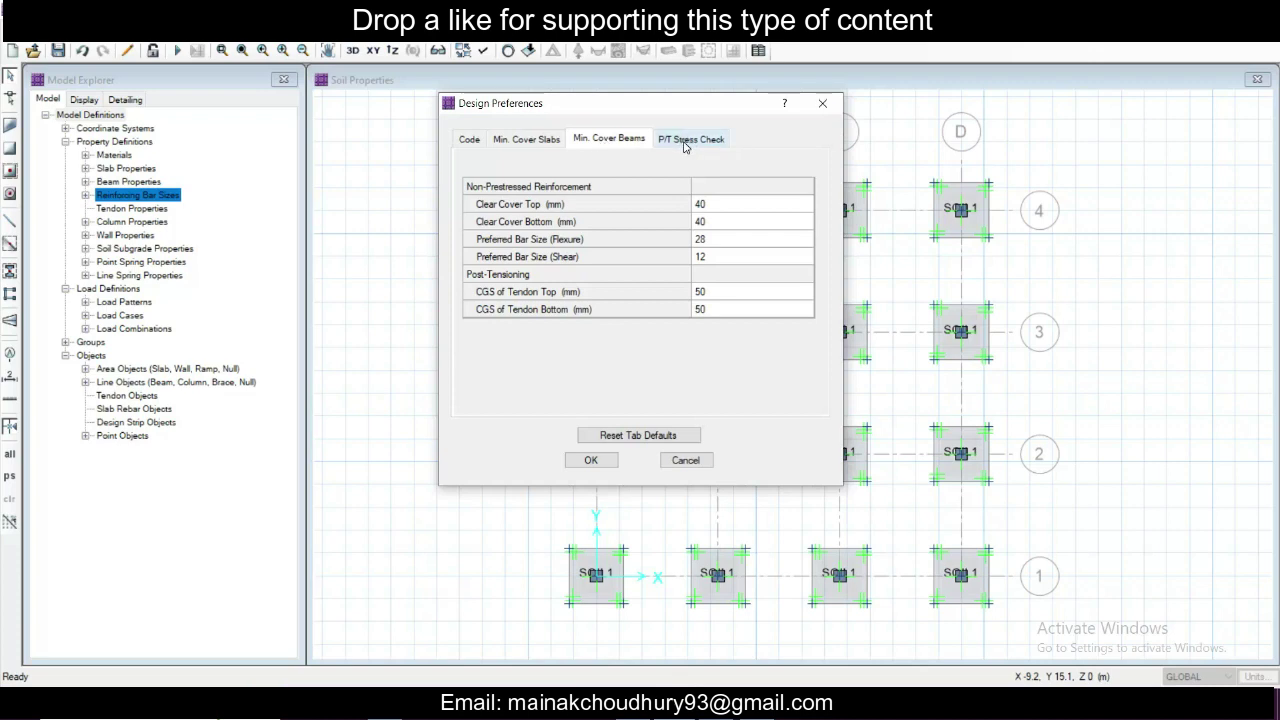
{"action": "left_click", "coordinate": [540, 140]}
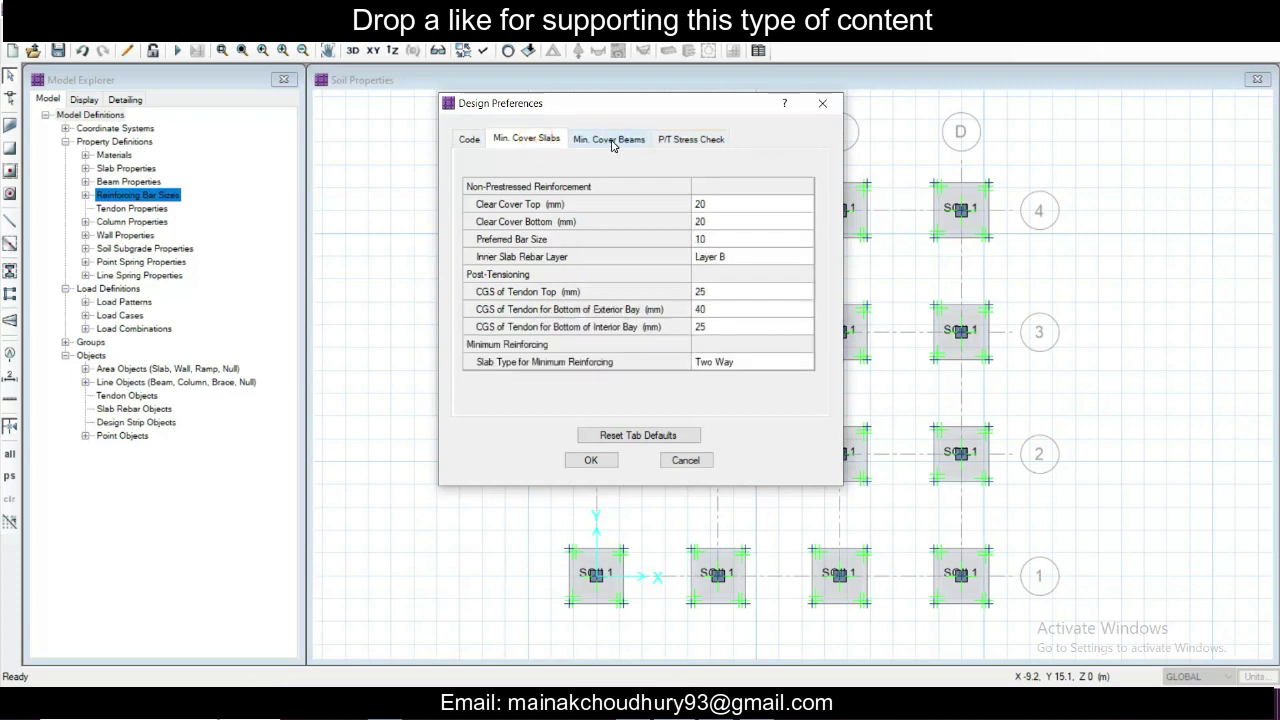
{"action": "left_click", "coordinate": [609, 140]}
{"action": "left_click", "coordinate": [692, 139]}
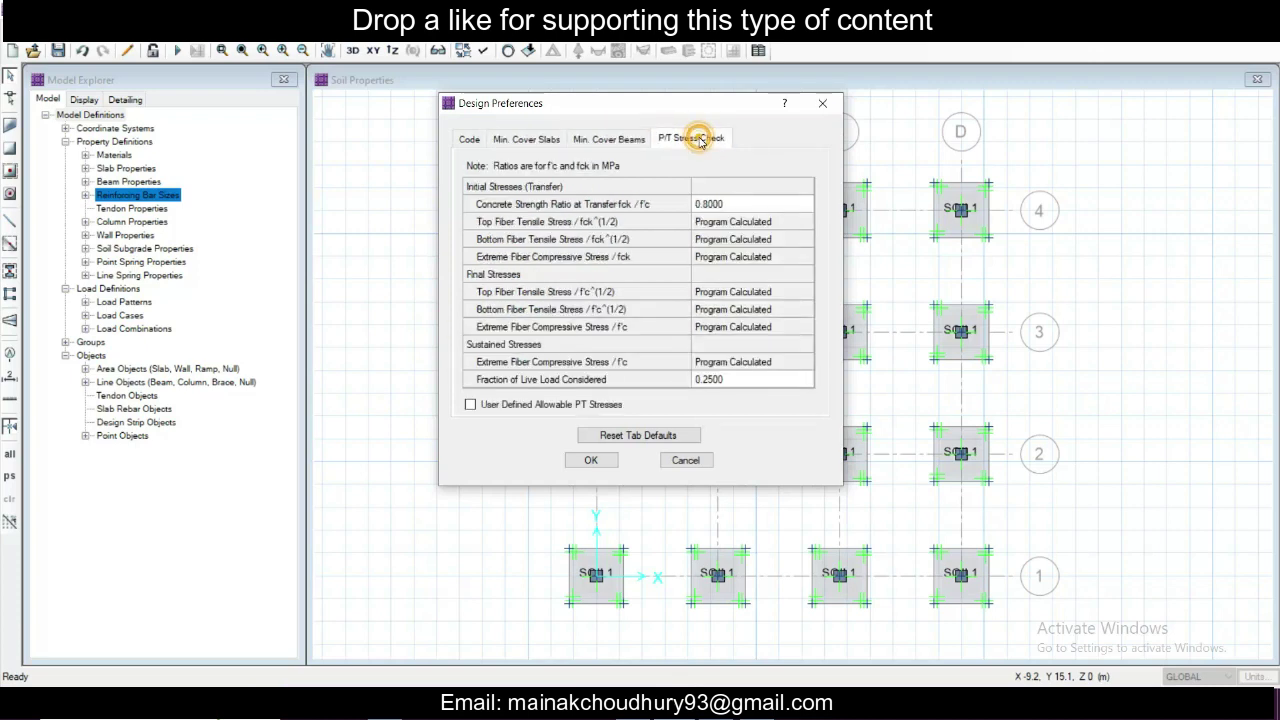
{"action": "left_click", "coordinate": [528, 140]}
{"action": "left_click", "coordinate": [591, 460]}
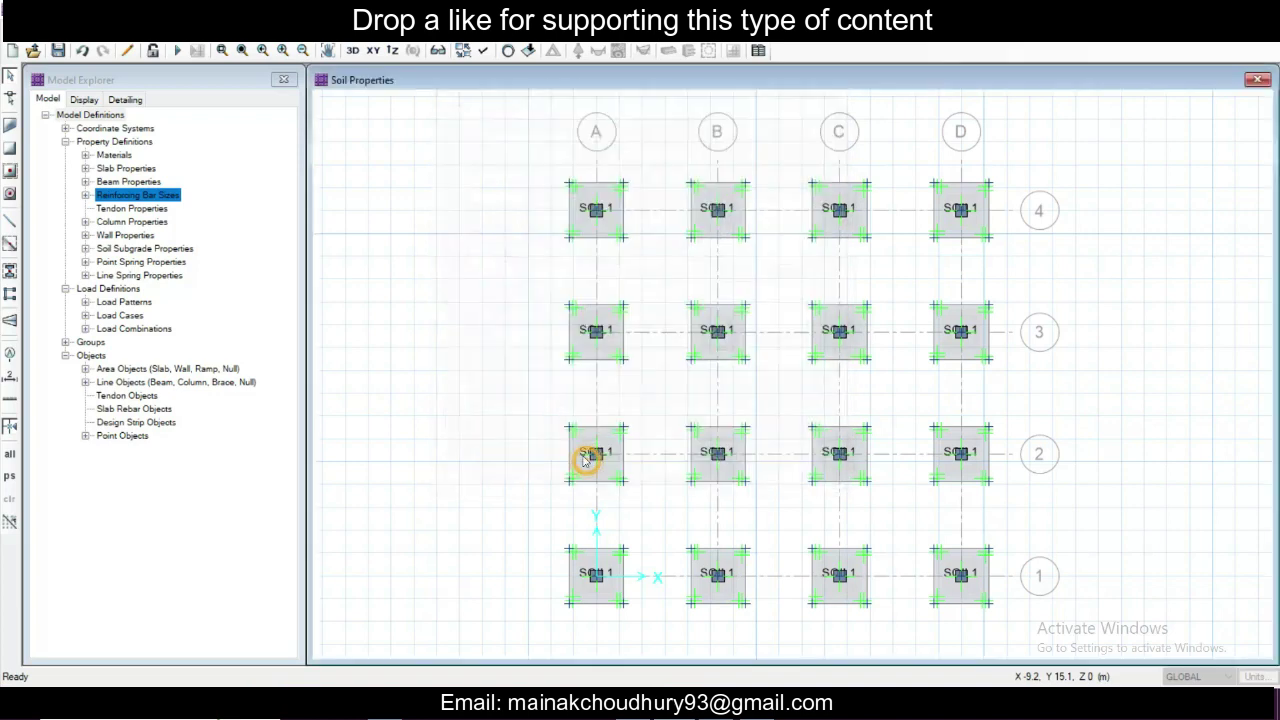
Step: Add the Footing Sizing combination to the design load combinations of type Service - Initial
{"action": "left_click", "coordinate": [292, 32]}
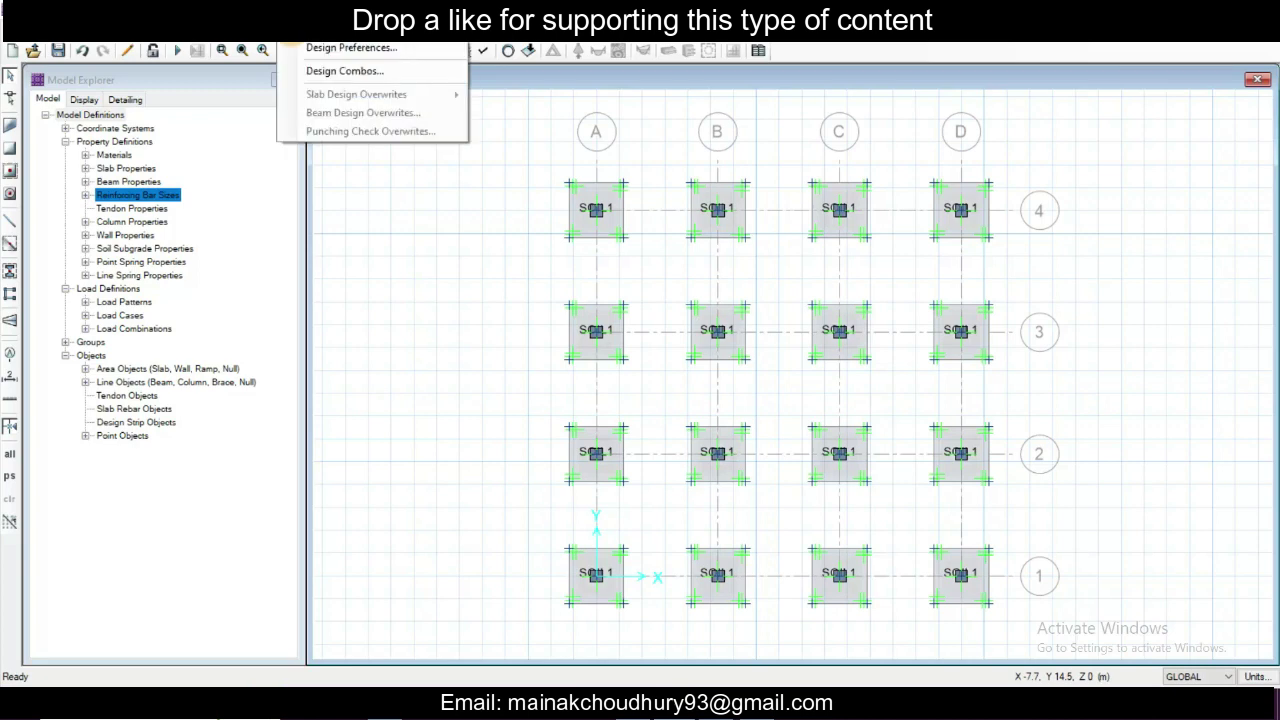
{"action": "left_click", "coordinate": [335, 72]}
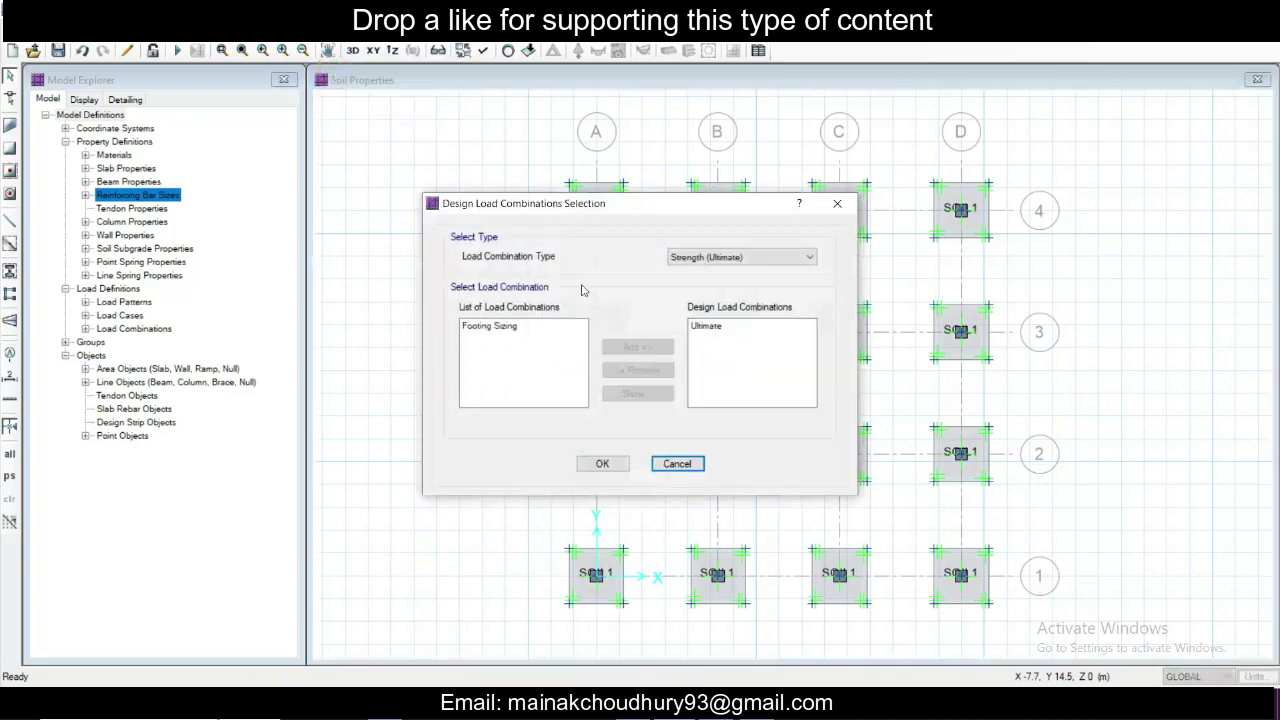
{"action": "left_click", "coordinate": [714, 262]}
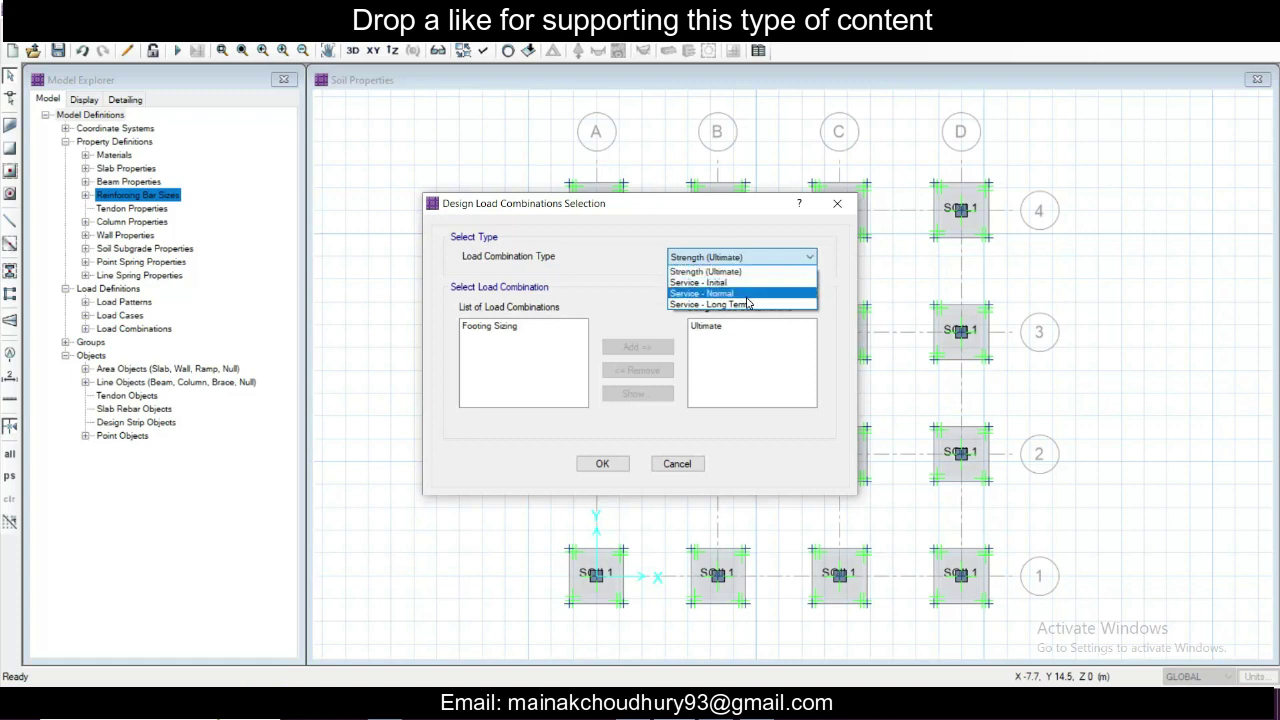
{"action": "left_click", "coordinate": [648, 299]}
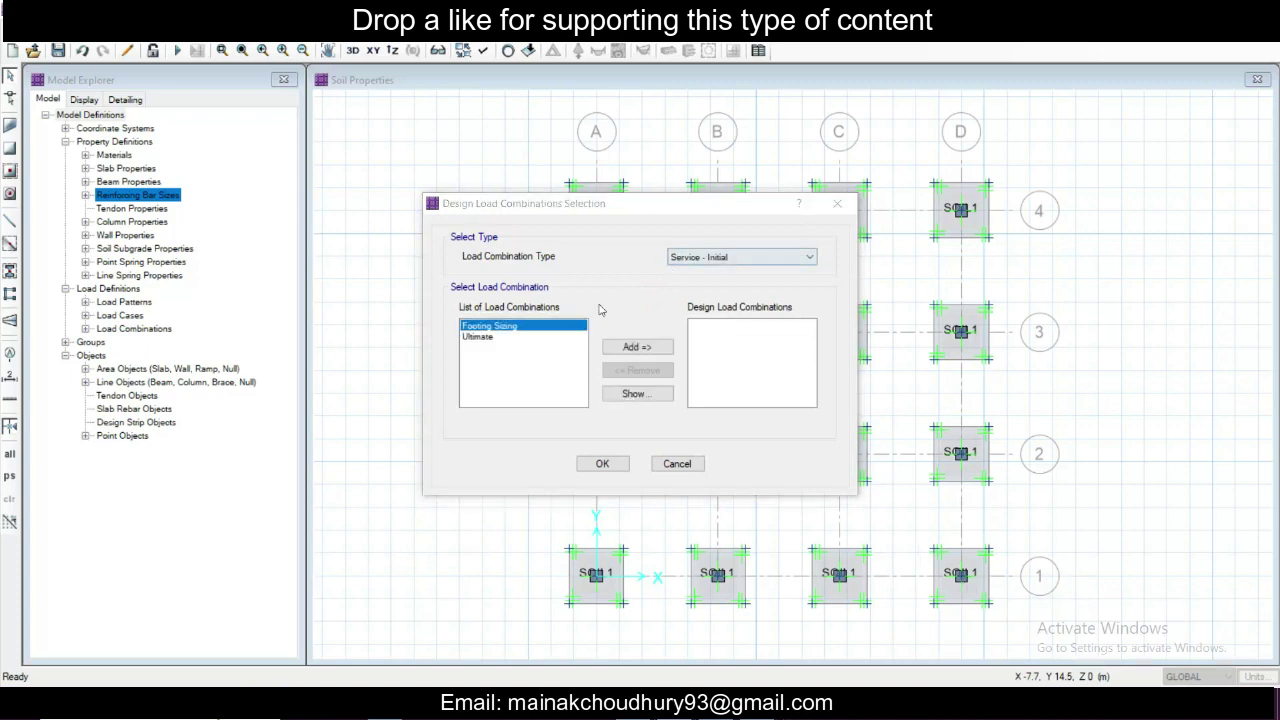
{"action": "left_click", "coordinate": [628, 350]}
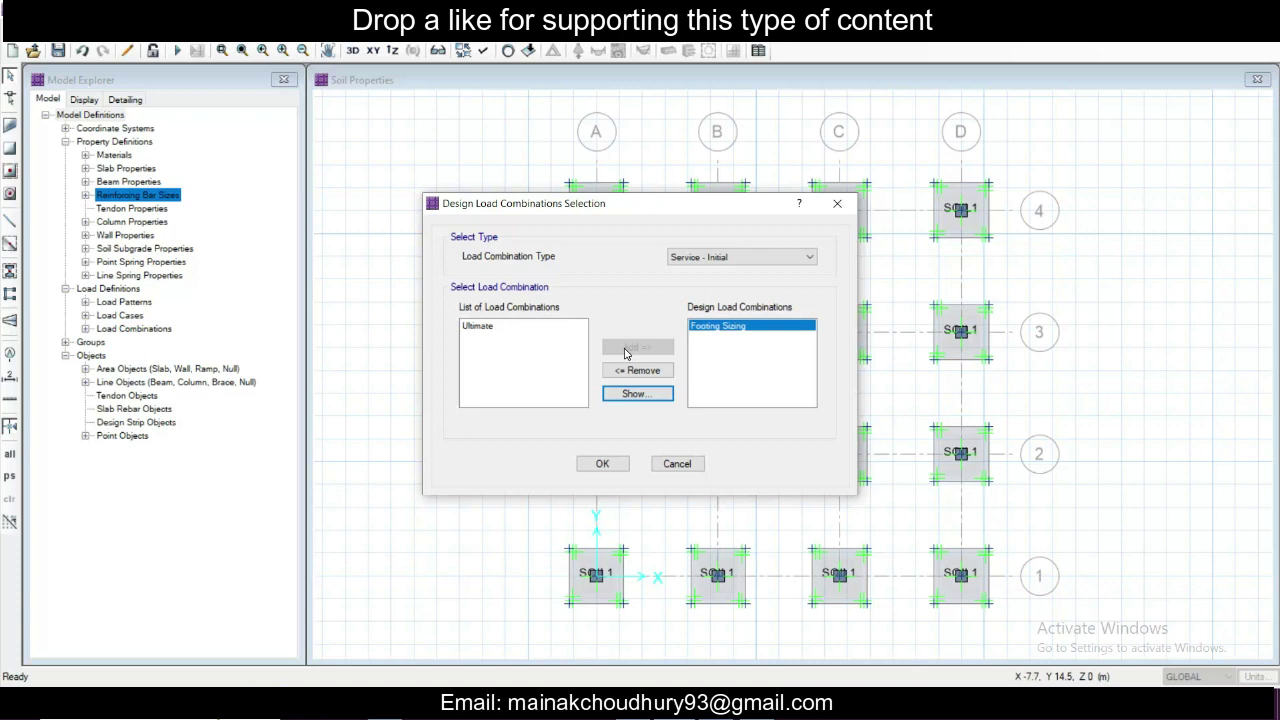
{"action": "left_click", "coordinate": [603, 463]}
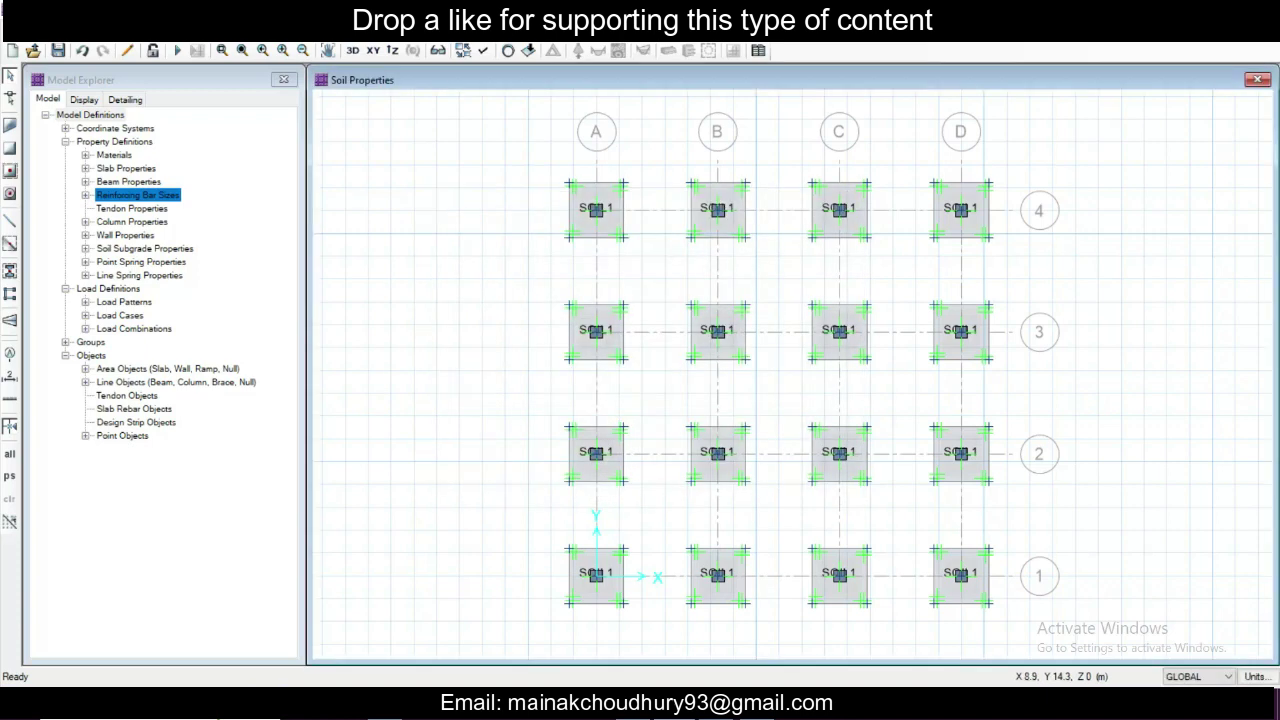
Step: Run the analysis and design, and inspect the dead load displacements of the footings at C2 and C3
{"action": "left_click", "coordinate": [335, 30]}
{"action": "left_click", "coordinate": [367, 70]}
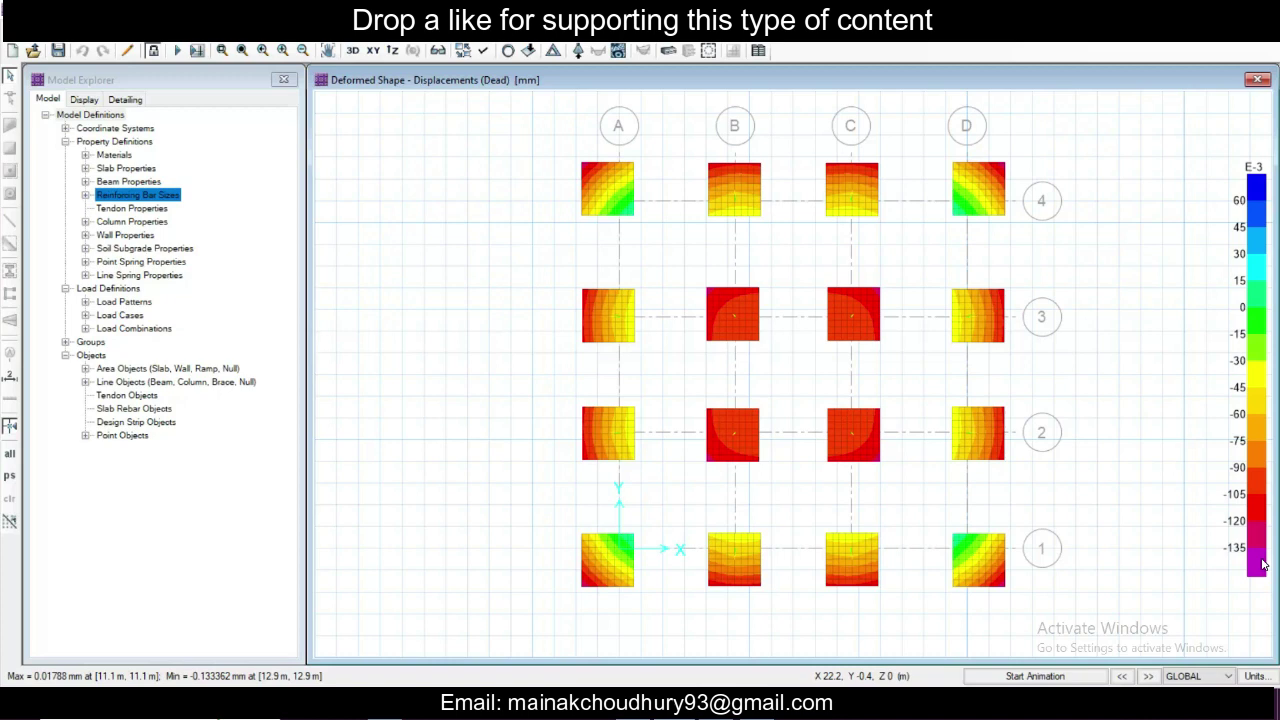
{"action": "mouse_move", "coordinate": [864, 430]}
{"action": "mouse_move", "coordinate": [877, 313]}
Step: Display the deformed shape for the Footing Sizing load combination and check the displacement of the footing at C3
{"action": "left_click", "coordinate": [553, 52]}
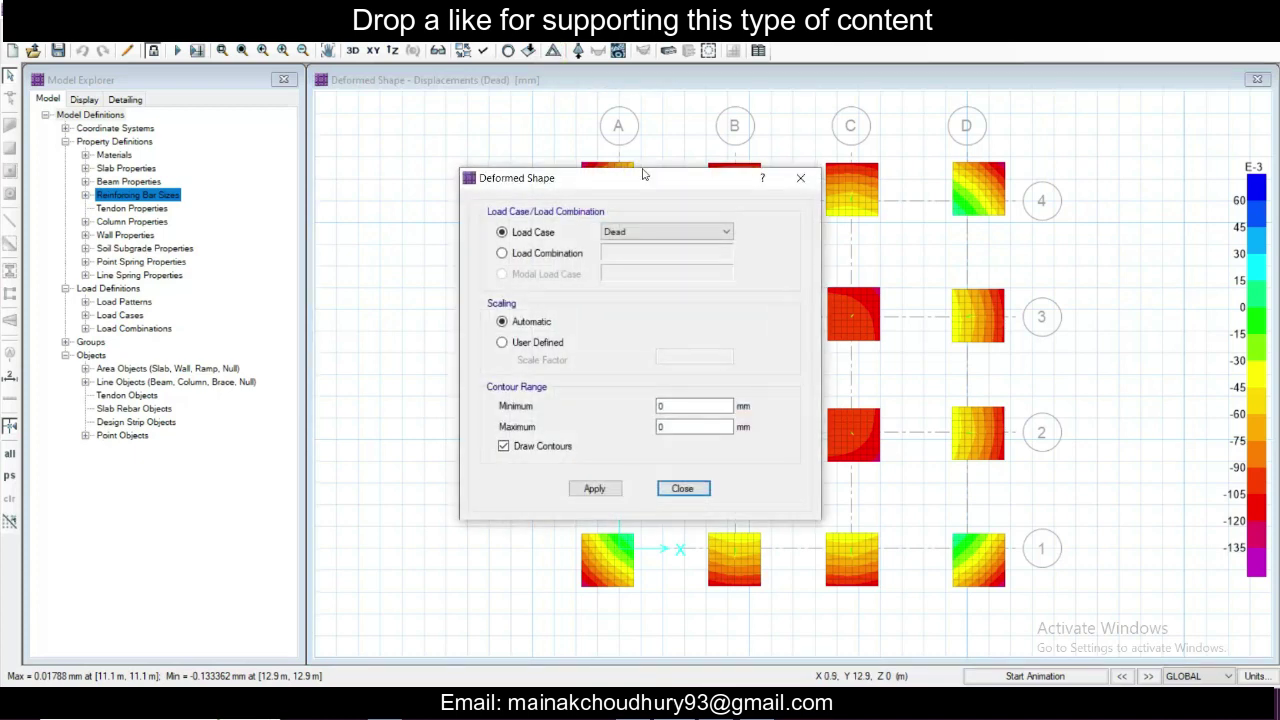
{"action": "left_click", "coordinate": [651, 234]}
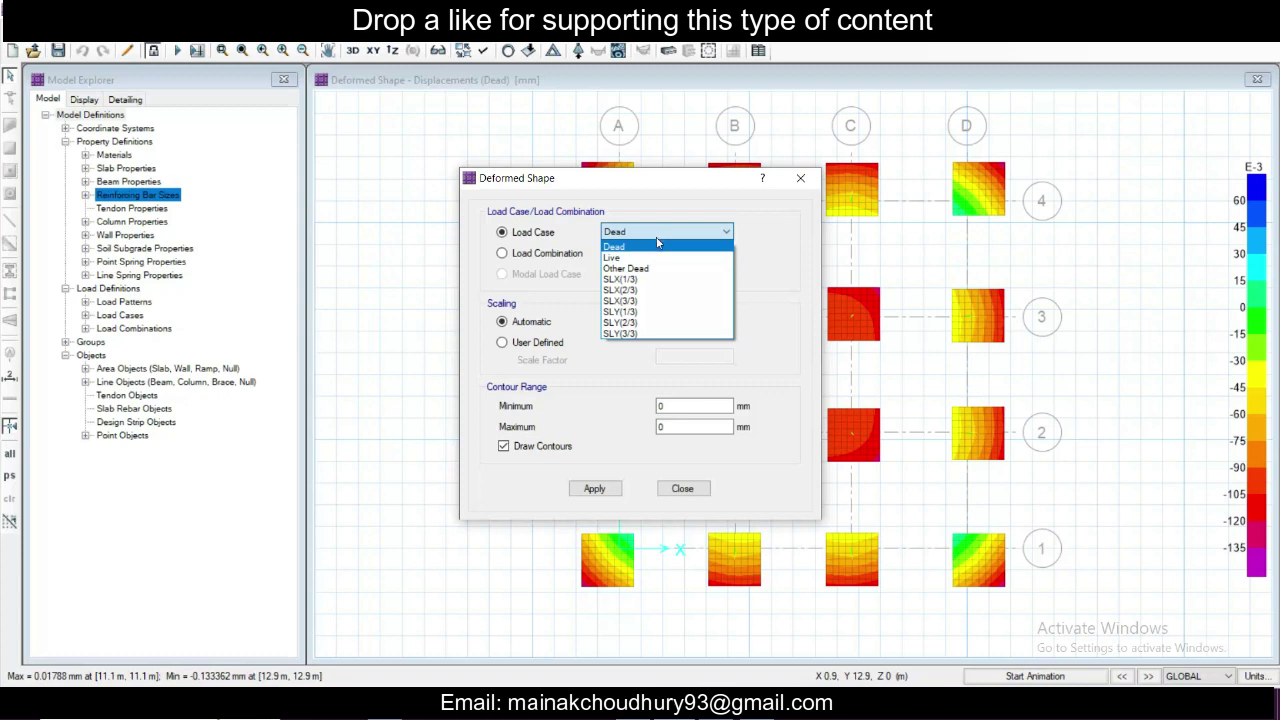
{"action": "left_click", "coordinate": [651, 231]}
{"action": "left_click", "coordinate": [565, 254]}
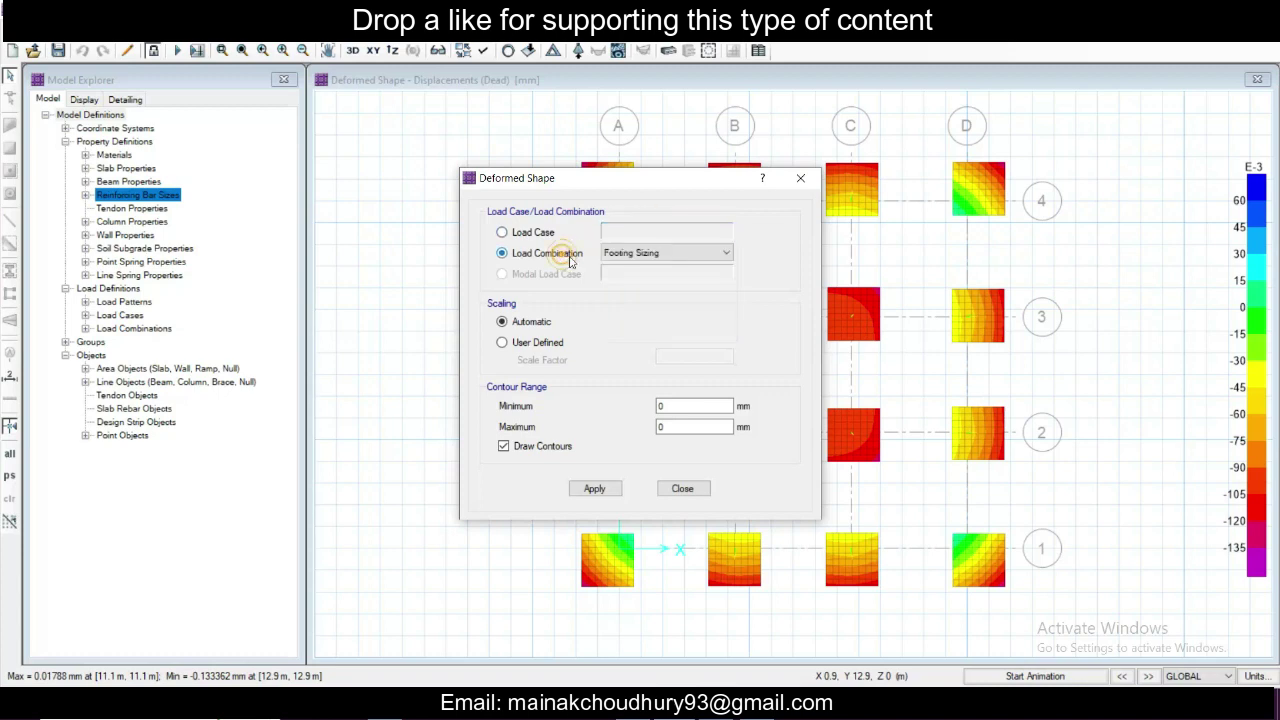
{"action": "left_click", "coordinate": [643, 255]}
{"action": "left_click", "coordinate": [643, 265]}
{"action": "left_click", "coordinate": [600, 490]}
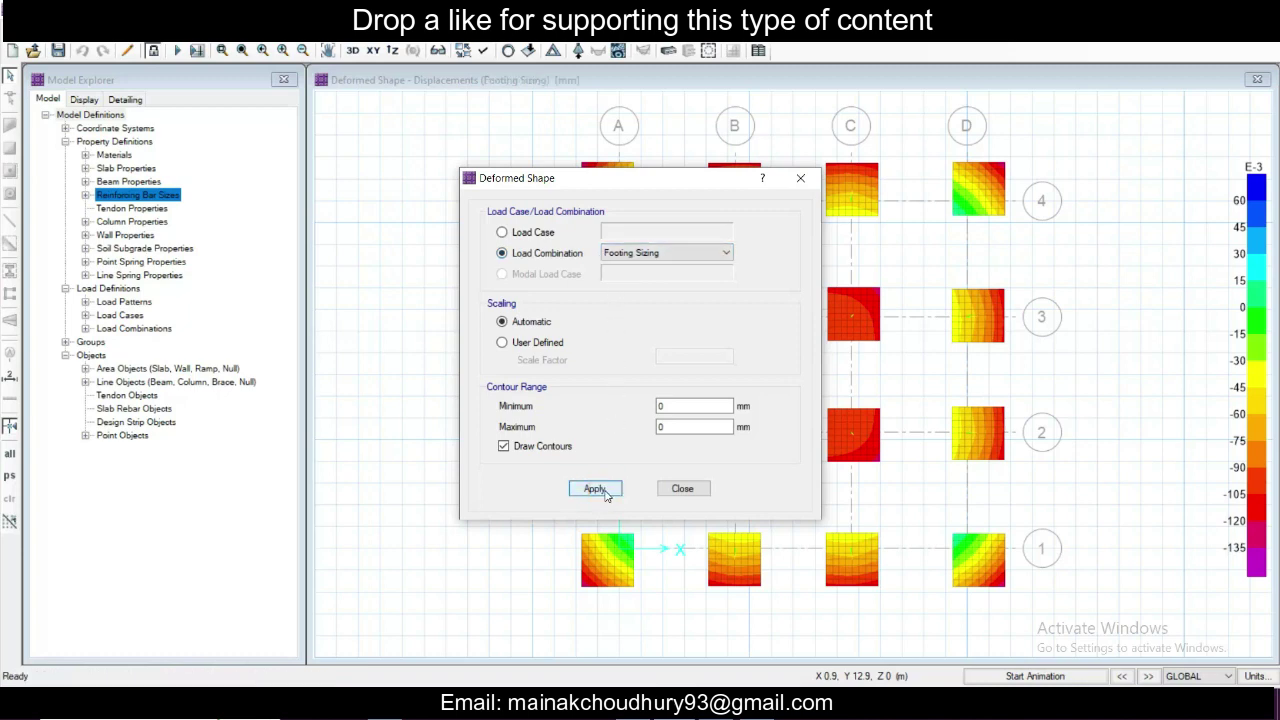
{"action": "left_click_drag", "start_coordinate": [688, 192], "coordinate": [398, 158]}
{"action": "left_click", "coordinate": [857, 312]}
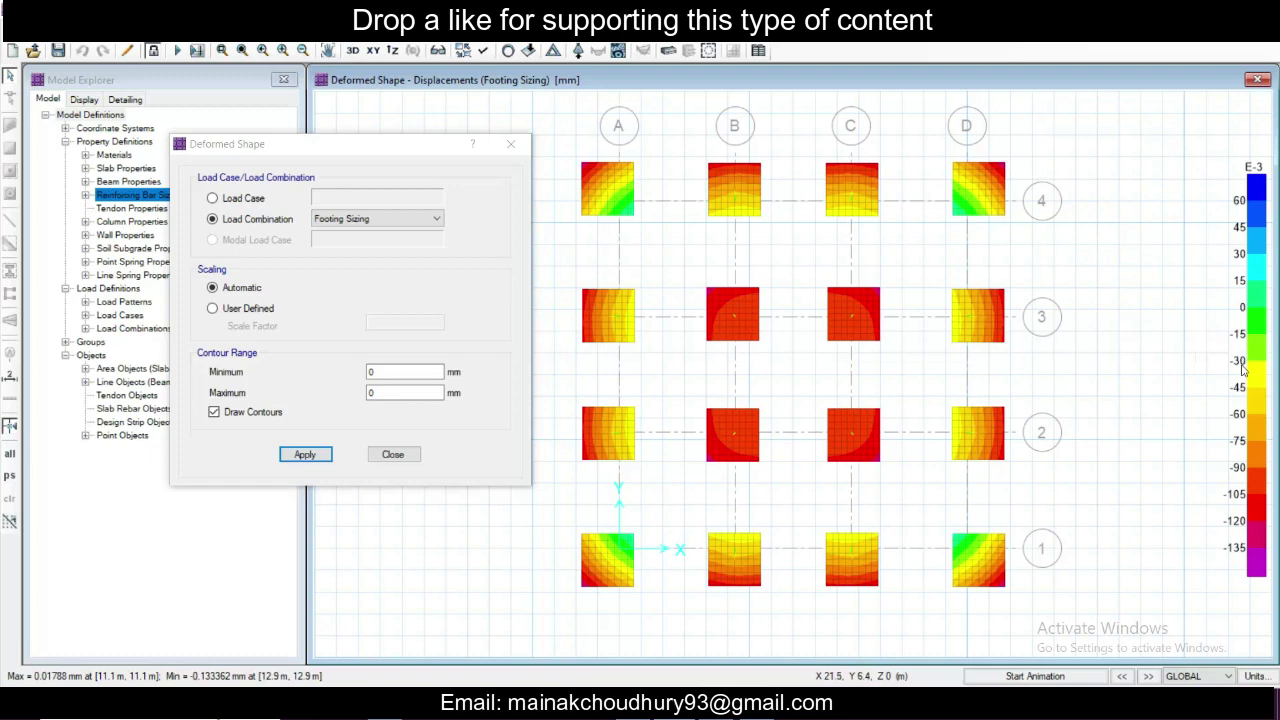
{"action": "mouse_move", "coordinate": [871, 312]}
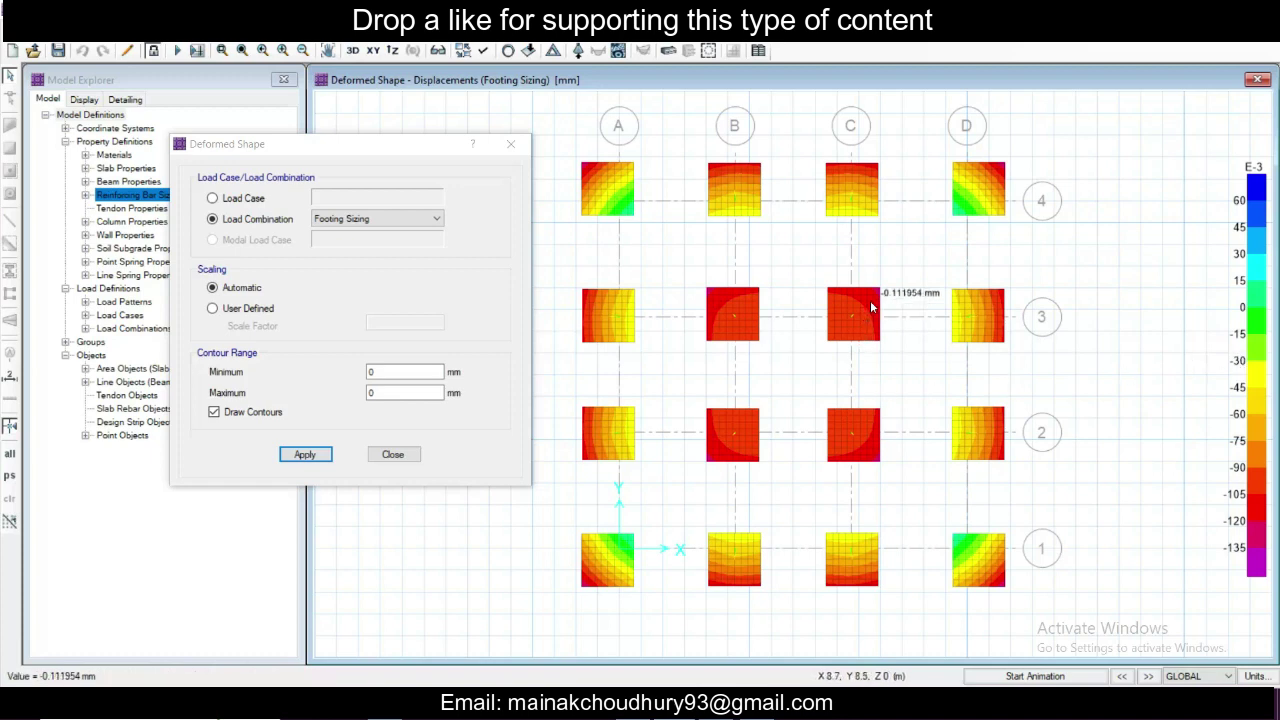
Step: Display the deformed shape for the Ultimate load combination and examine the displacement contours of the footing at D2
{"action": "left_click", "coordinate": [412, 220]}
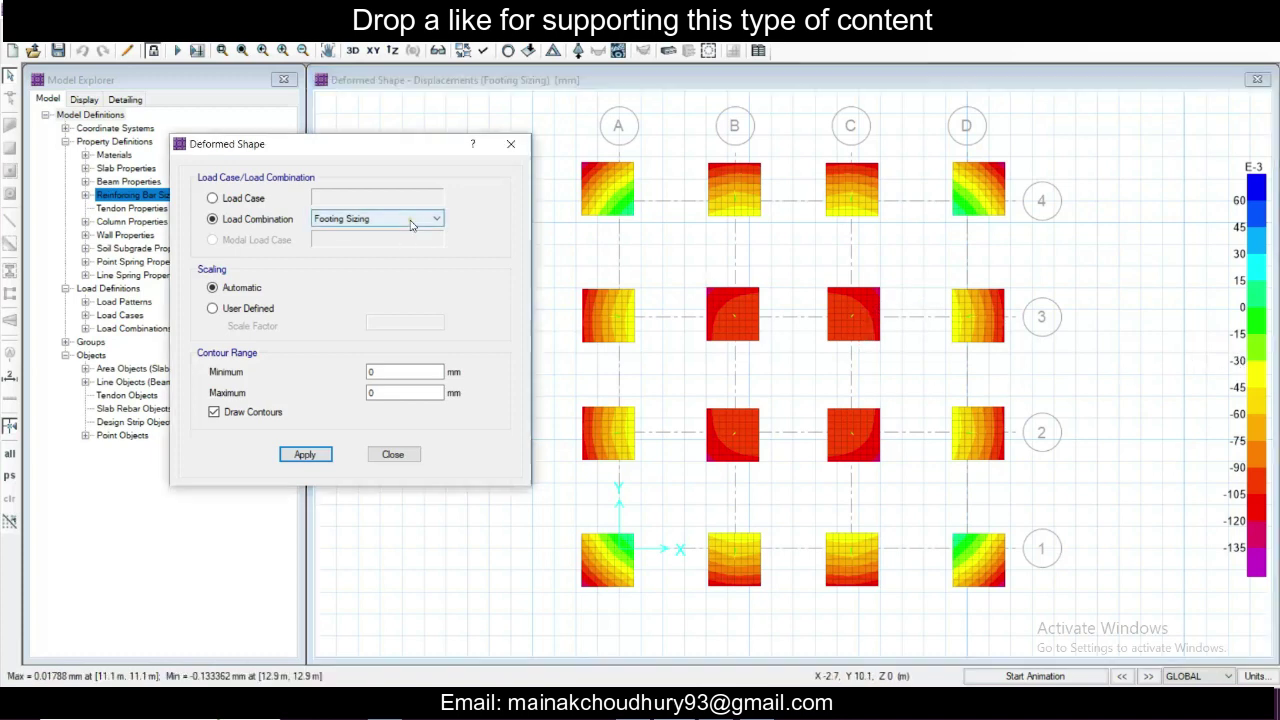
{"action": "left_click", "coordinate": [410, 228]}
{"action": "left_click", "coordinate": [386, 220]}
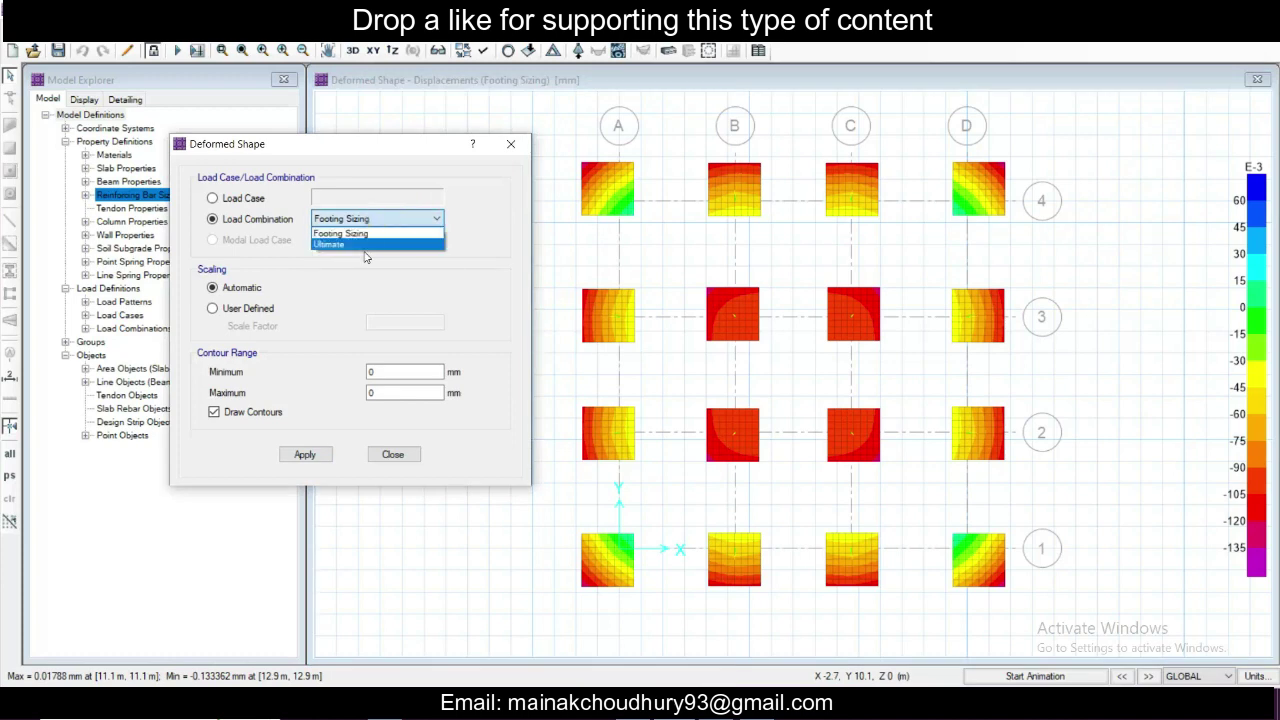
{"action": "left_click", "coordinate": [369, 246]}
{"action": "left_click", "coordinate": [322, 454]}
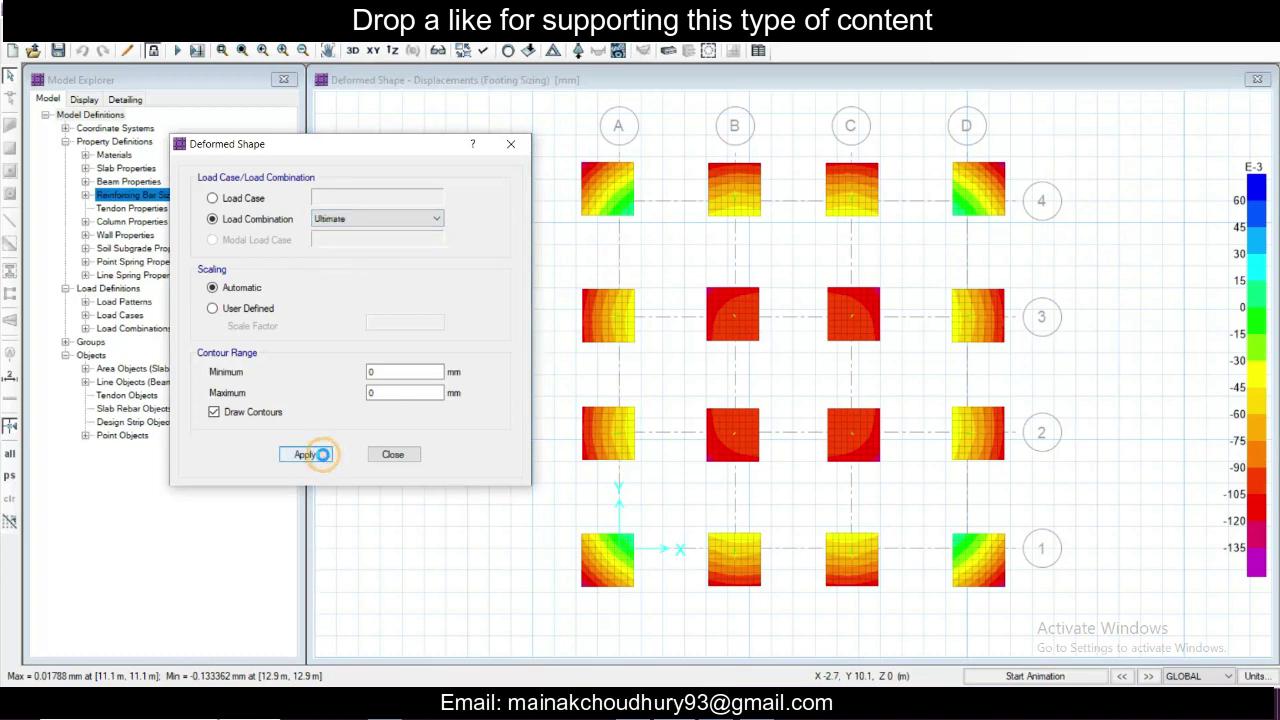
{"action": "left_click", "coordinate": [997, 421]}
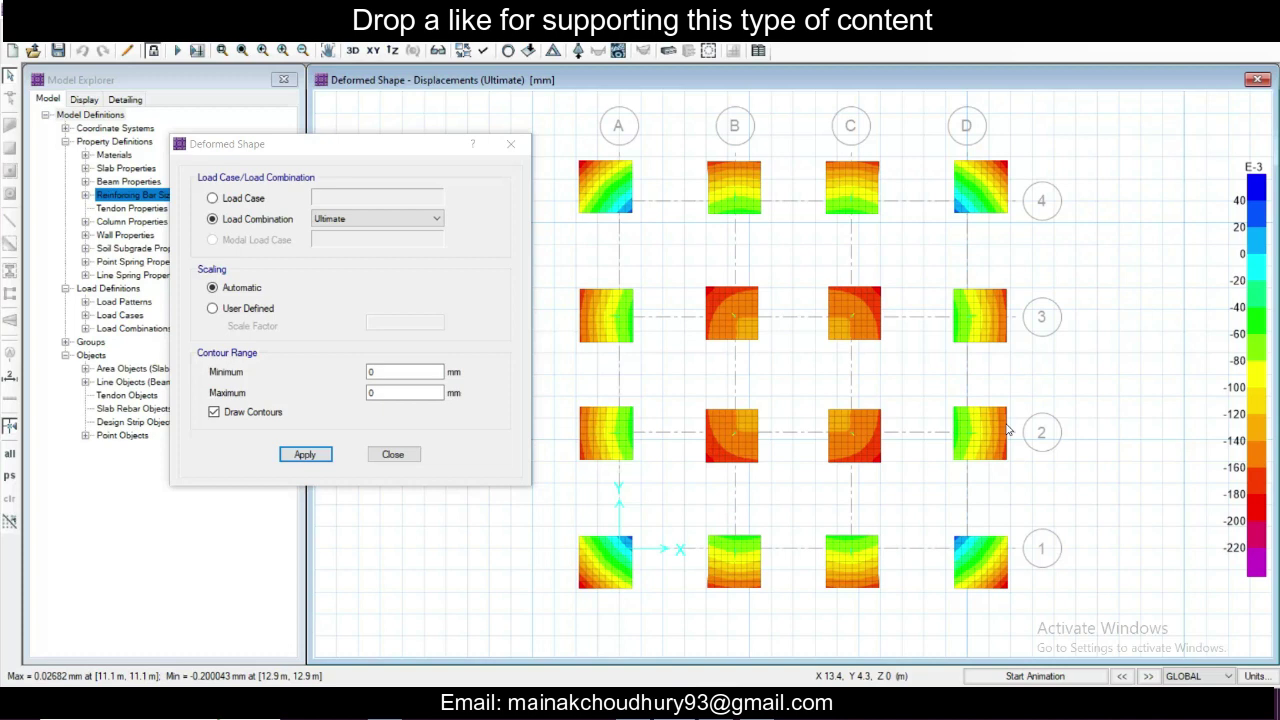
{"action": "left_click", "coordinate": [393, 454]}
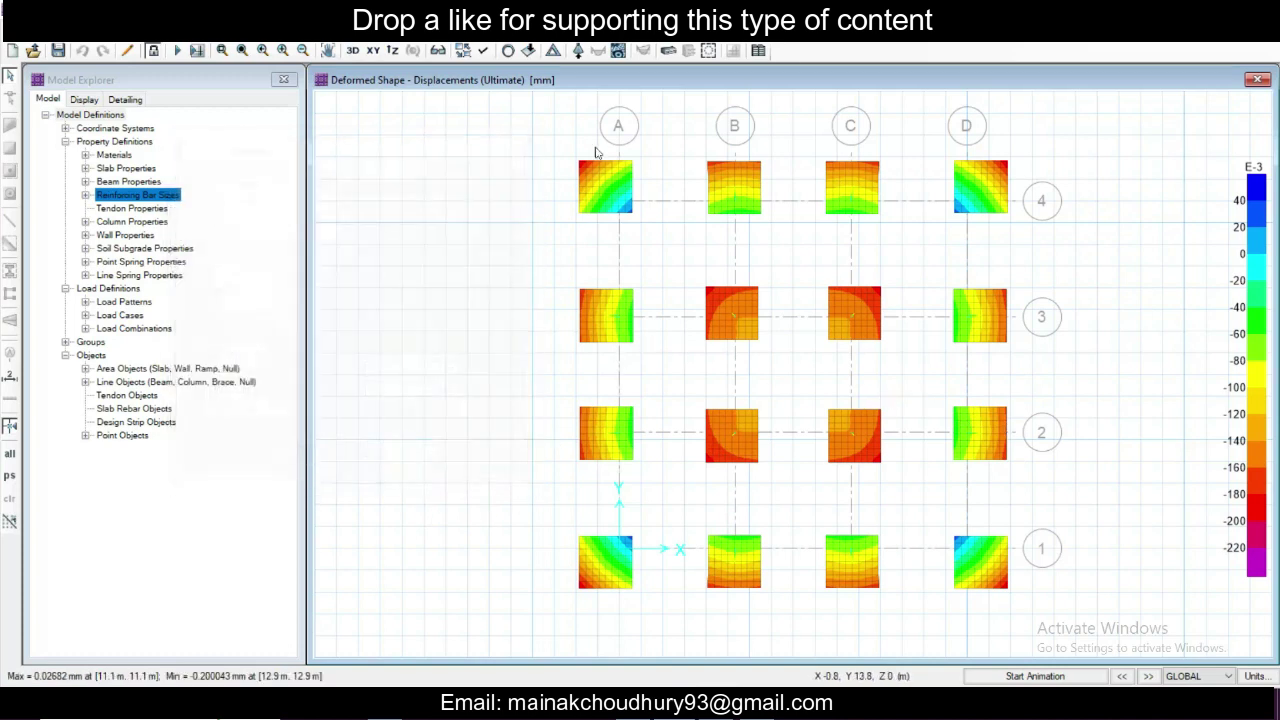
Step: Display the point reactions Fz, Mx and Mz in tabulated form for the Footing Sizing load combination and review them
{"action": "left_click", "coordinate": [578, 52]}
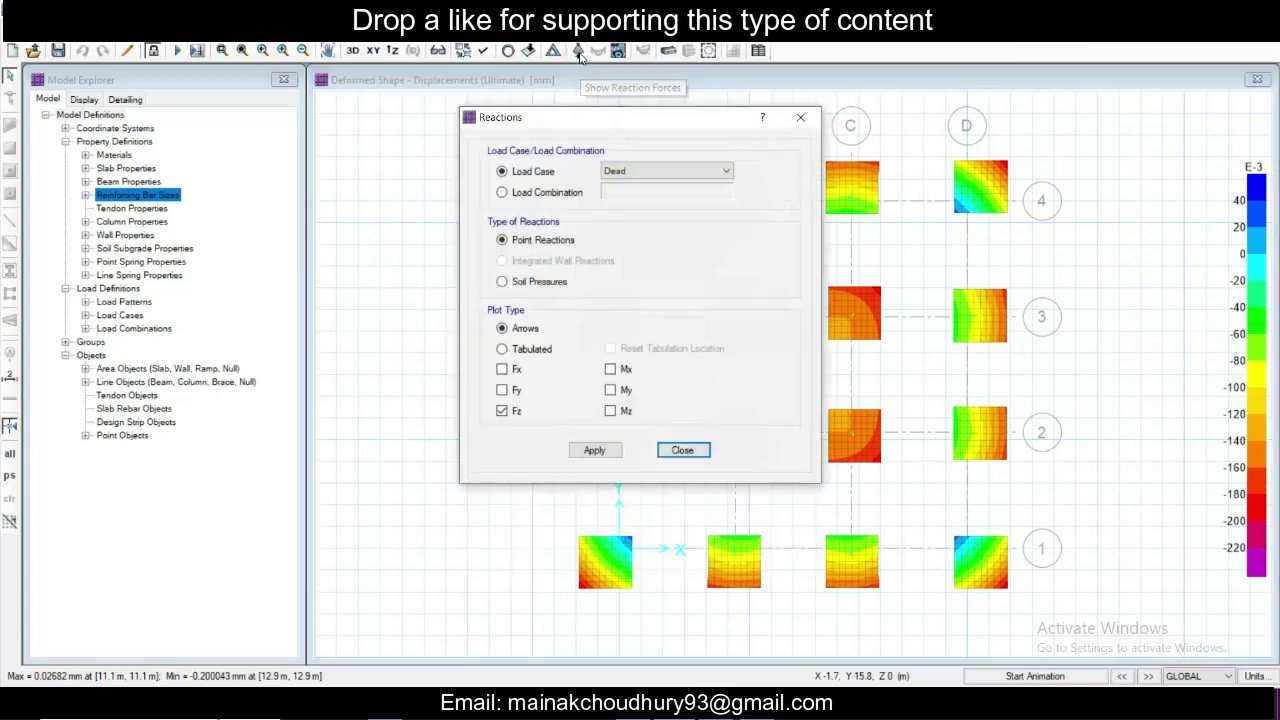
{"action": "left_click_drag", "start_coordinate": [628, 122], "coordinate": [248, 108]}
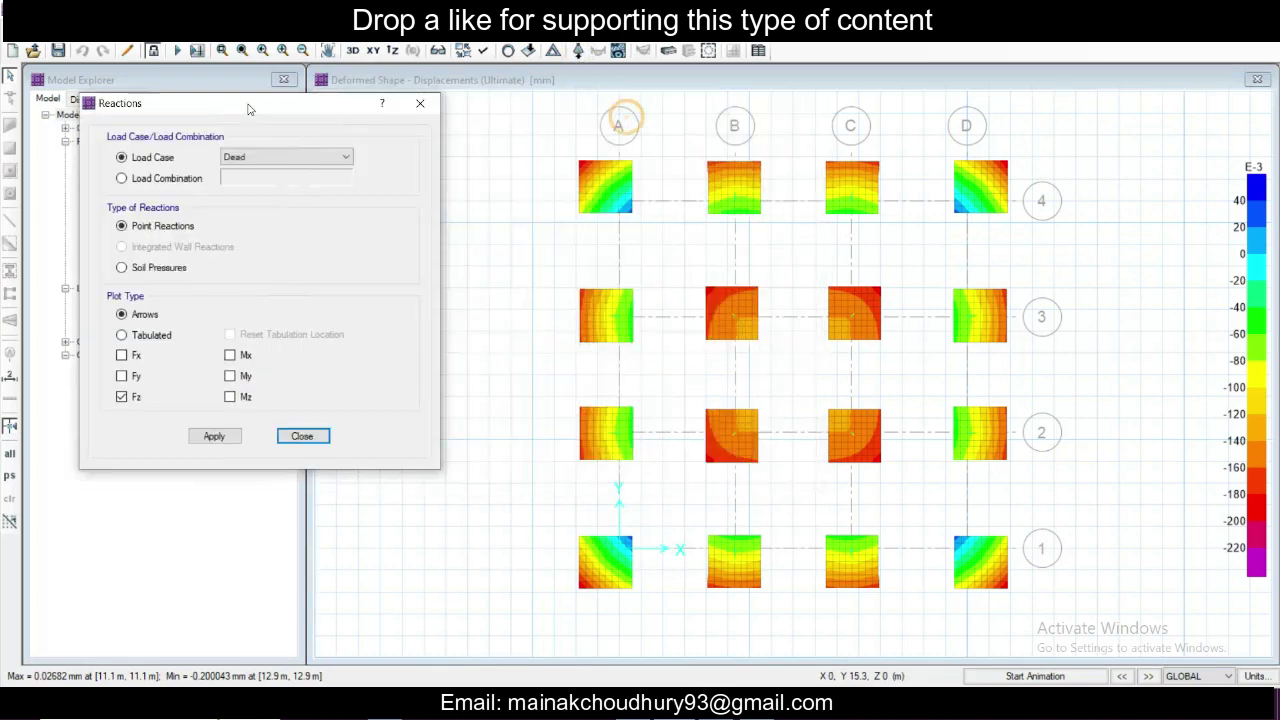
{"action": "left_click", "coordinate": [166, 178]}
{"action": "left_click", "coordinate": [258, 178]}
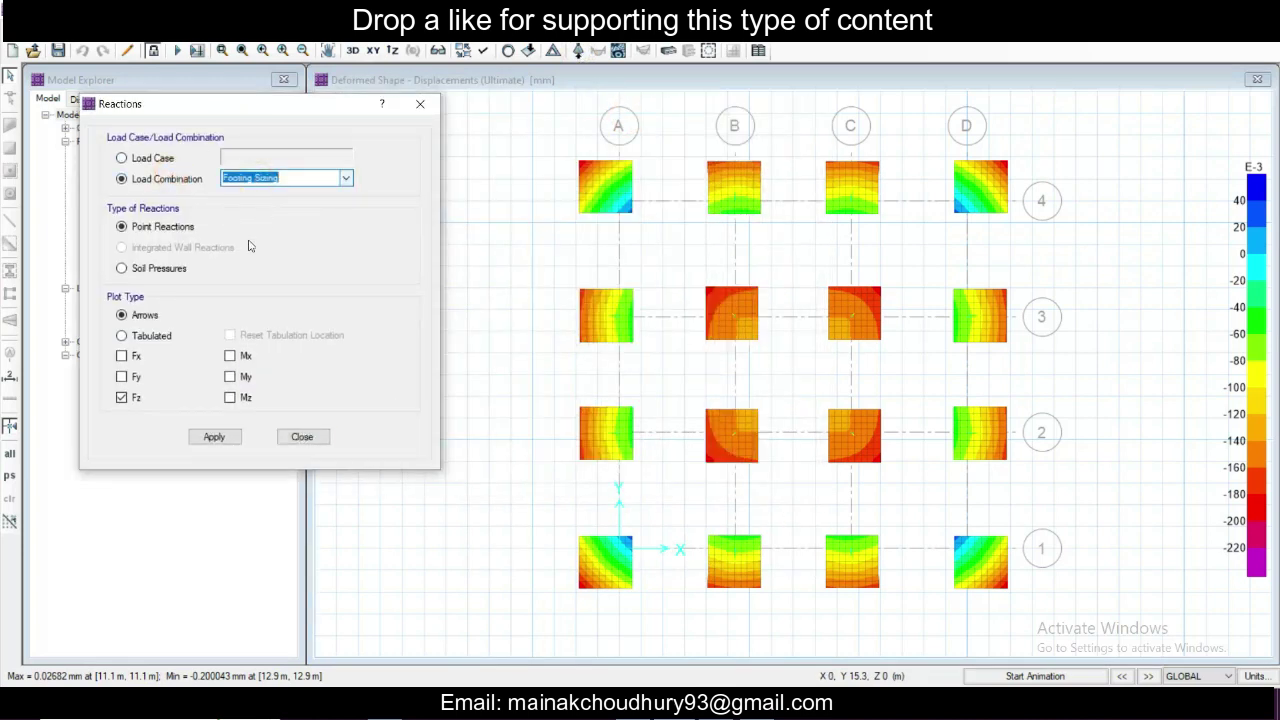
{"action": "left_click", "coordinate": [230, 356]}
{"action": "left_click", "coordinate": [230, 397]}
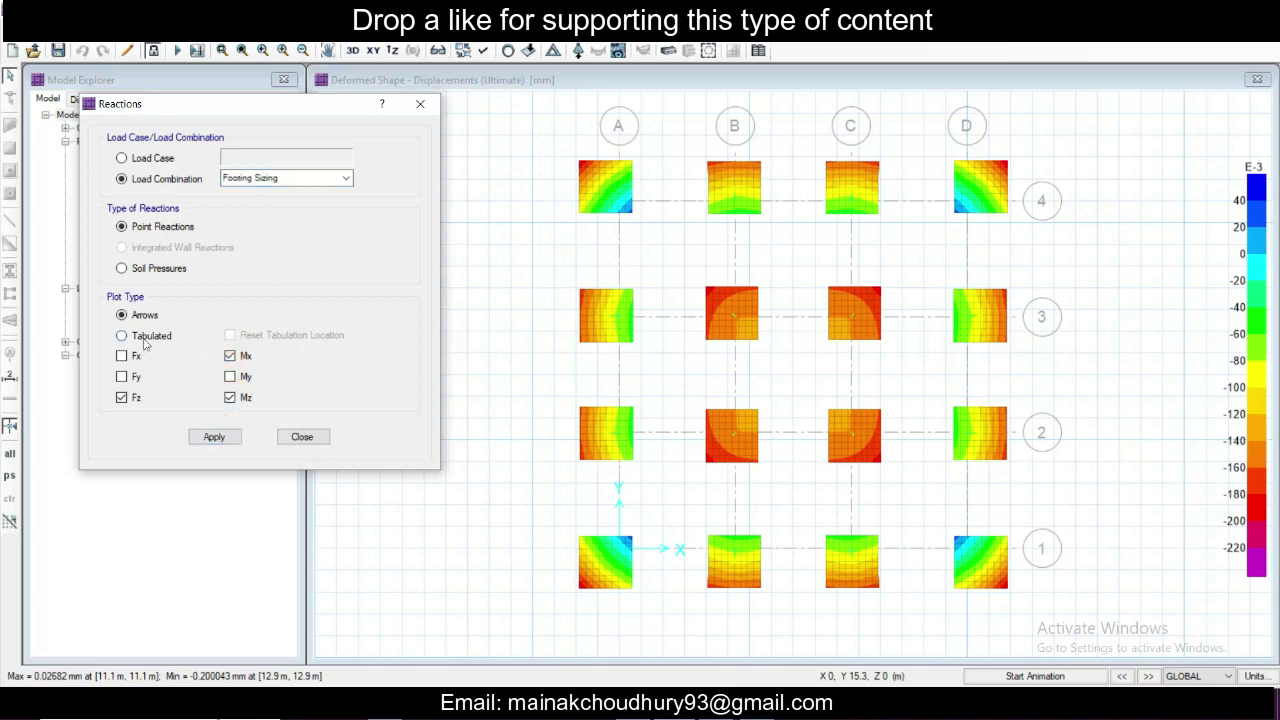
{"action": "left_click", "coordinate": [148, 337]}
{"action": "left_click", "coordinate": [215, 436]}
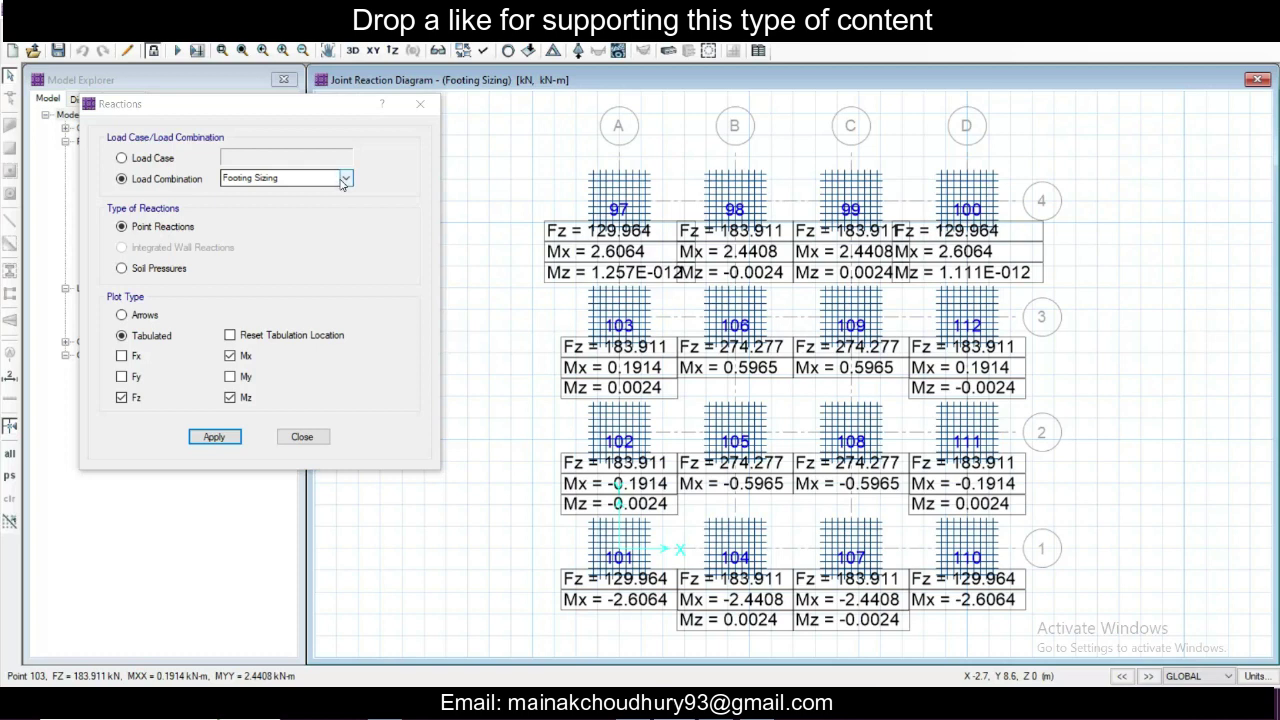
{"action": "left_click", "coordinate": [420, 105]}
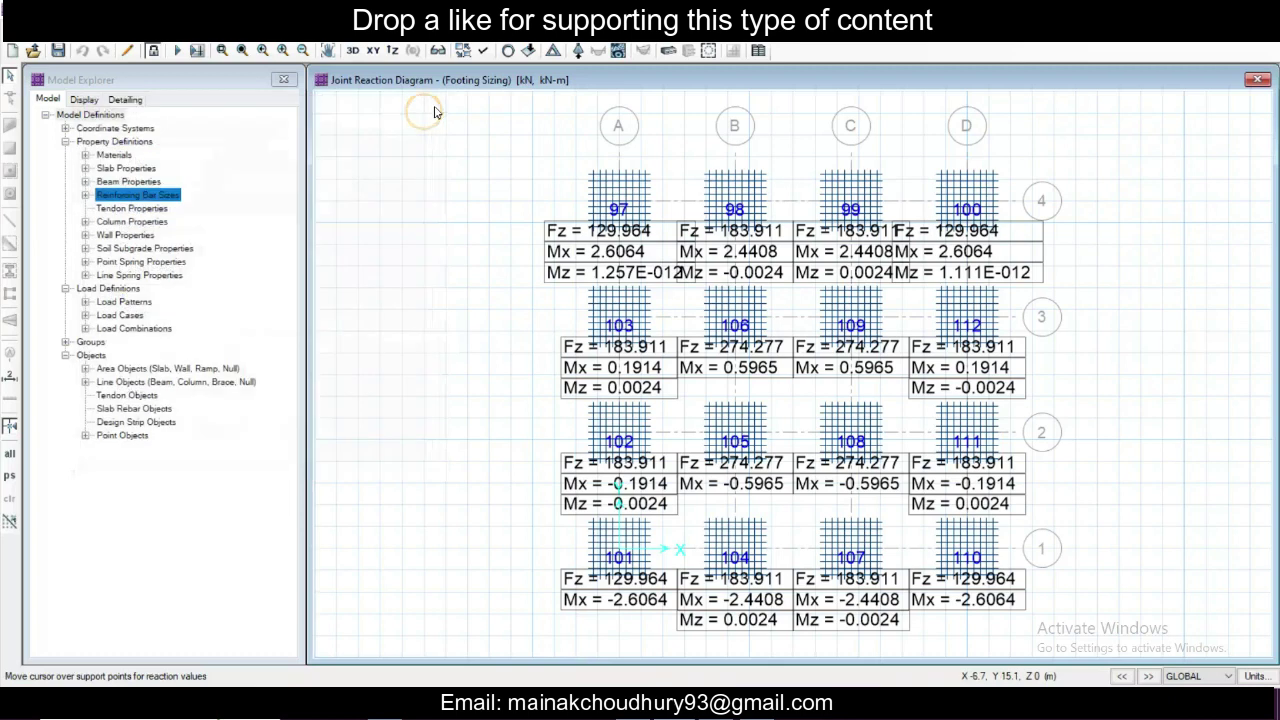
Step: Display the F11 resultant slab force contours for the Footing Sizing combination and check the footing at A4
{"action": "left_click", "coordinate": [621, 52]}
{"action": "left_click_drag", "start_coordinate": [650, 140], "coordinate": [354, 142]}
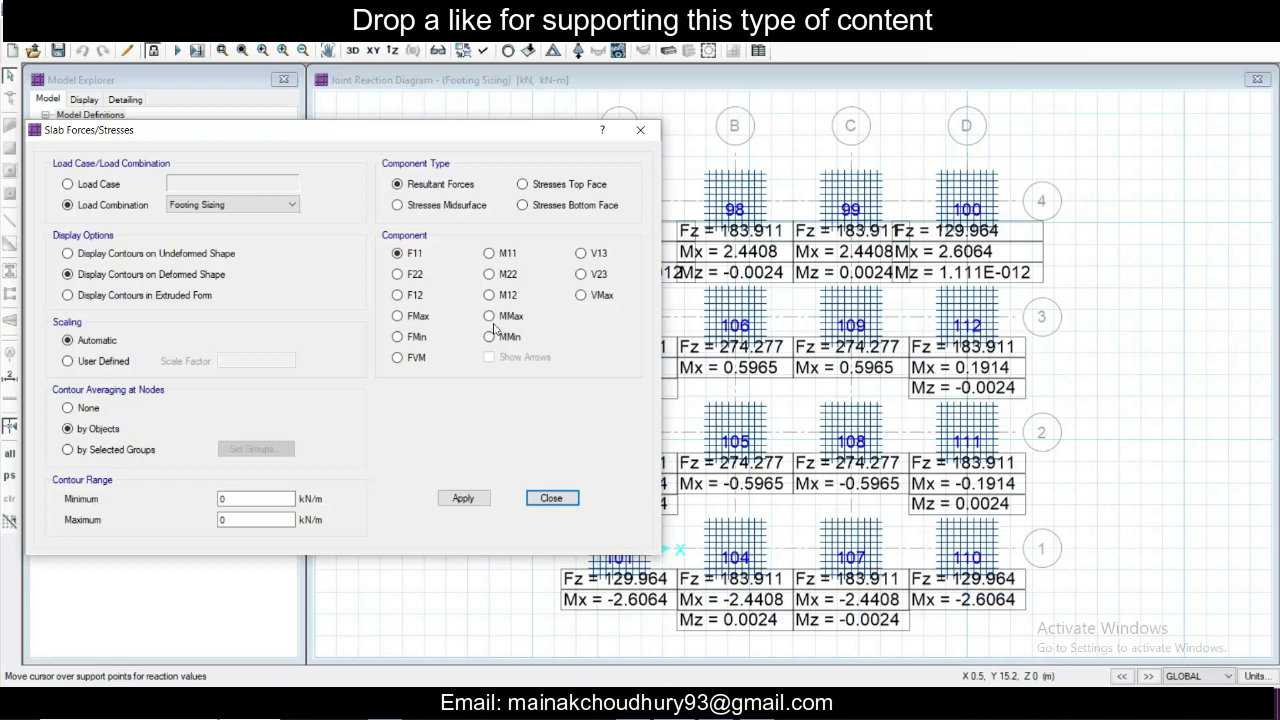
{"action": "left_click", "coordinate": [480, 499]}
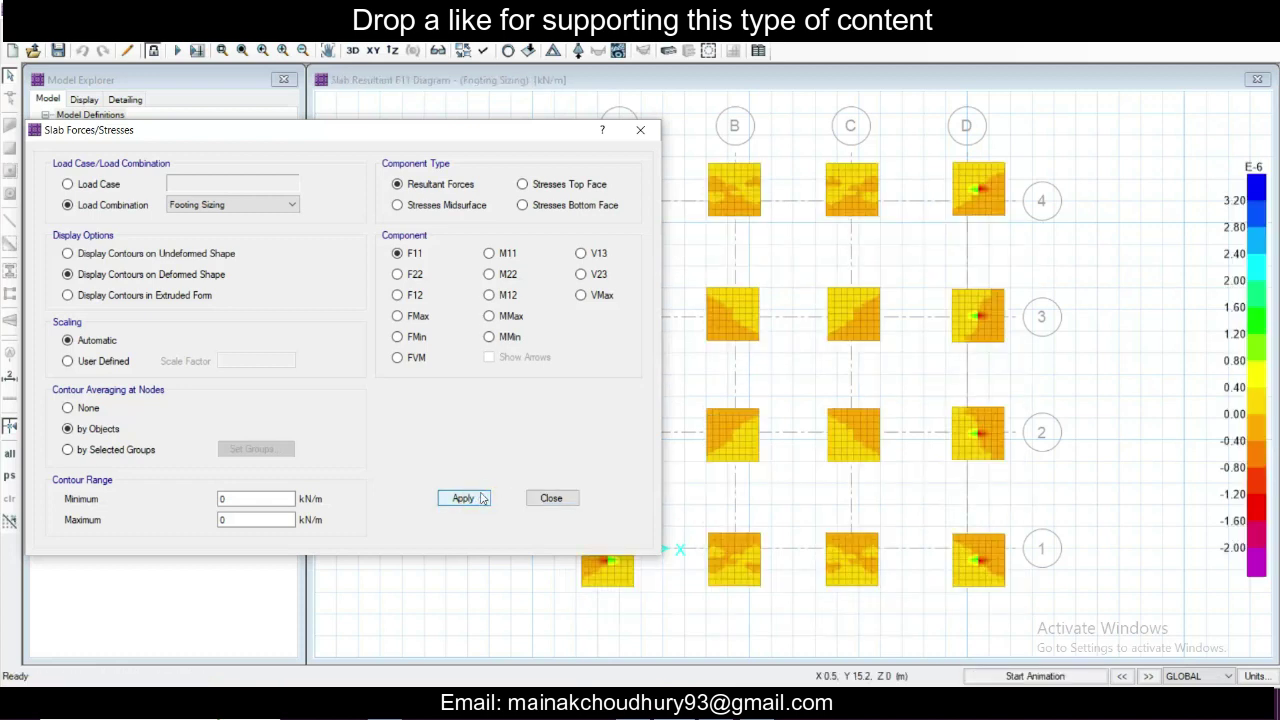
{"action": "left_click_drag", "start_coordinate": [433, 139], "coordinate": [331, 112]}
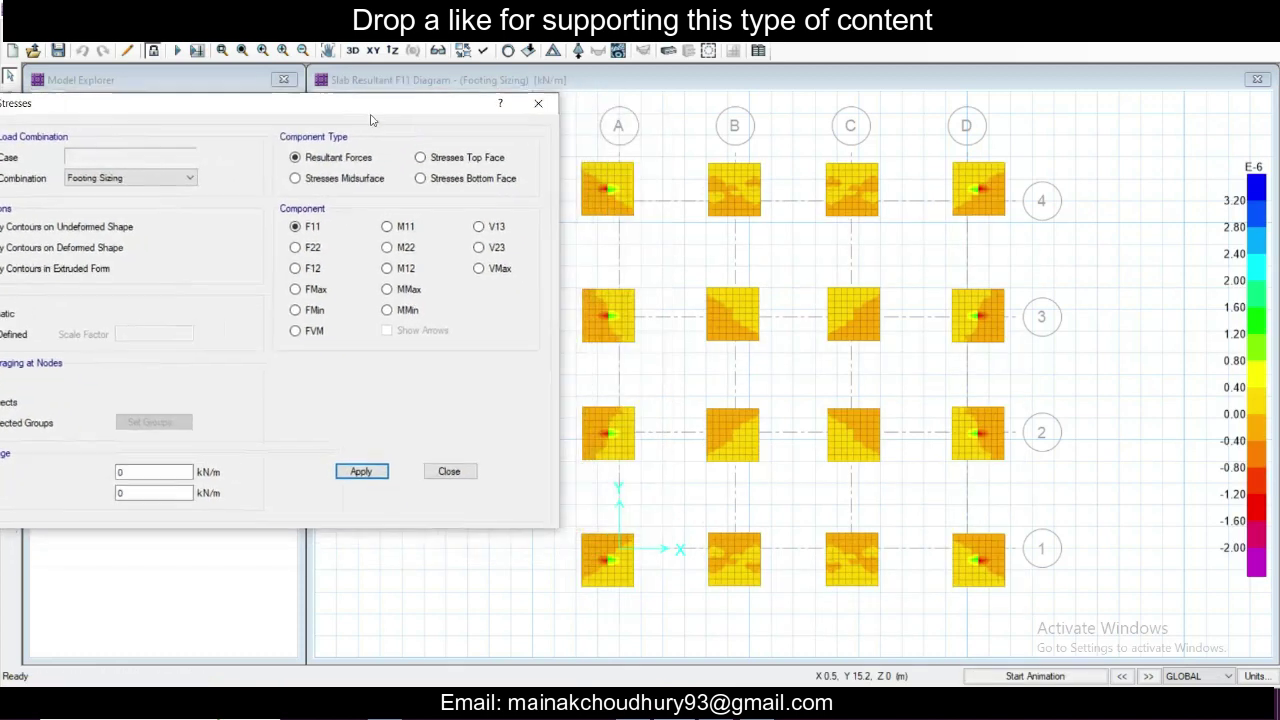
{"action": "left_click", "coordinate": [622, 200]}
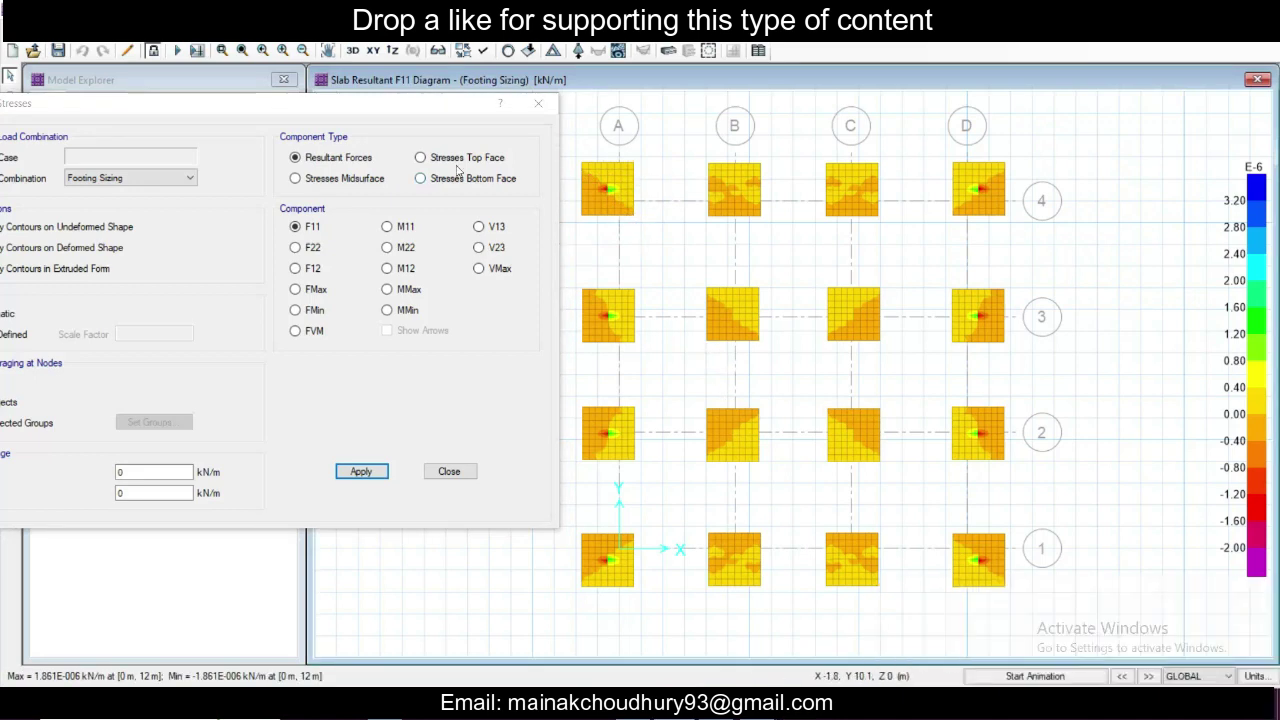
Step: Display the M12 resultant moment contours of the footings for the Footing Sizing combination
{"action": "left_click_drag", "start_coordinate": [384, 103], "coordinate": [429, 111]}
{"action": "left_click", "coordinate": [447, 281]}
{"action": "left_click", "coordinate": [406, 480]}
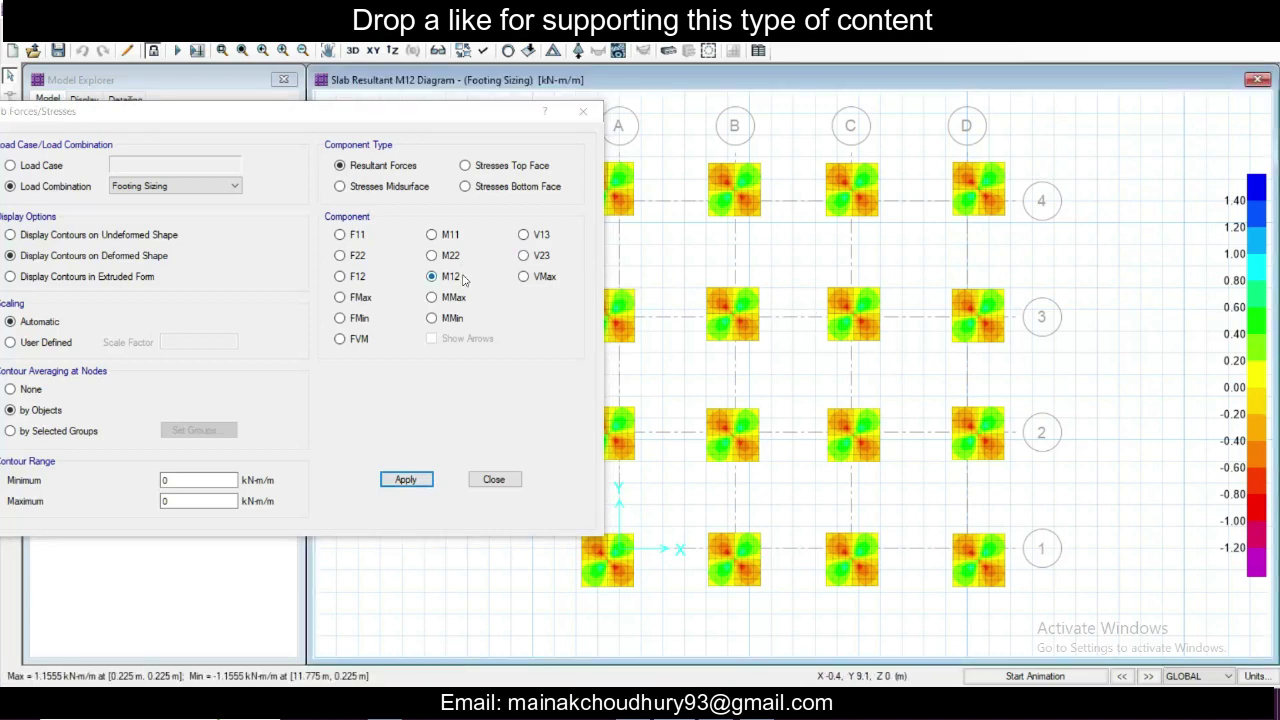
Step: Display the V23 resultant shear contours of the footings for Footing Sizing and return to the undeformed plan view
{"action": "left_click", "coordinate": [524, 255]}
{"action": "left_click", "coordinate": [407, 480]}
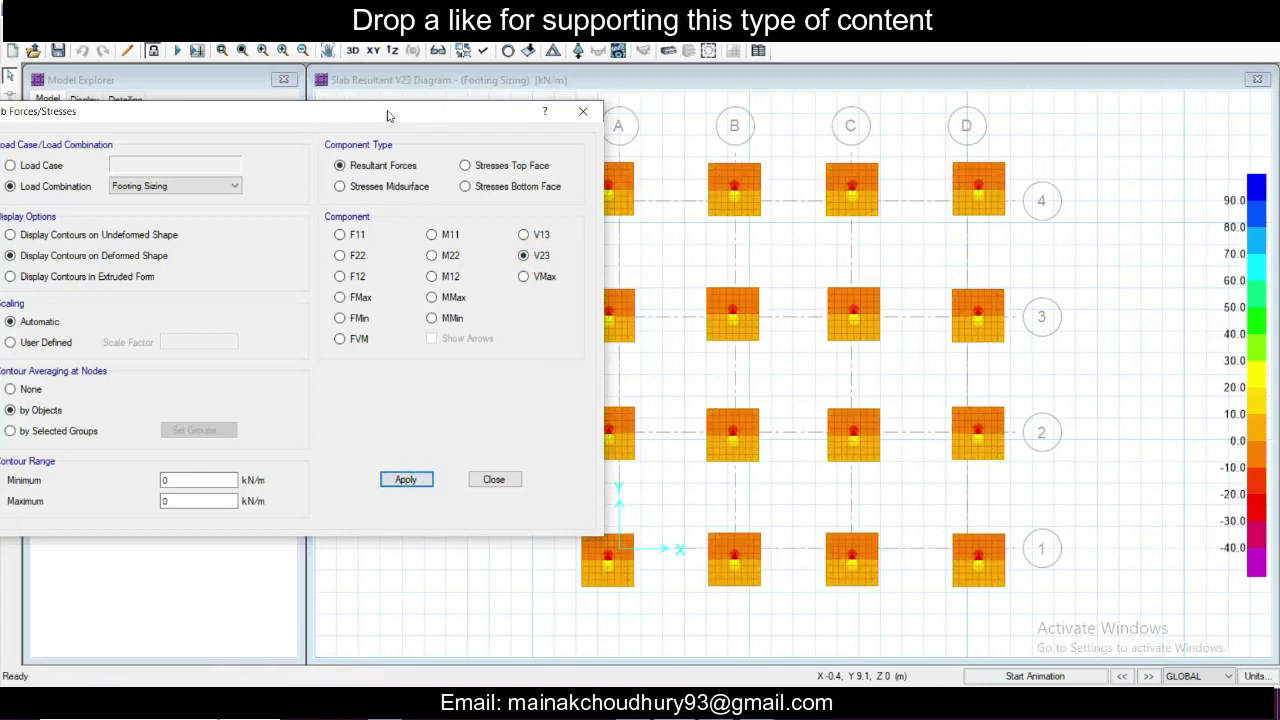
{"action": "left_click_drag", "start_coordinate": [388, 116], "coordinate": [438, 116]}
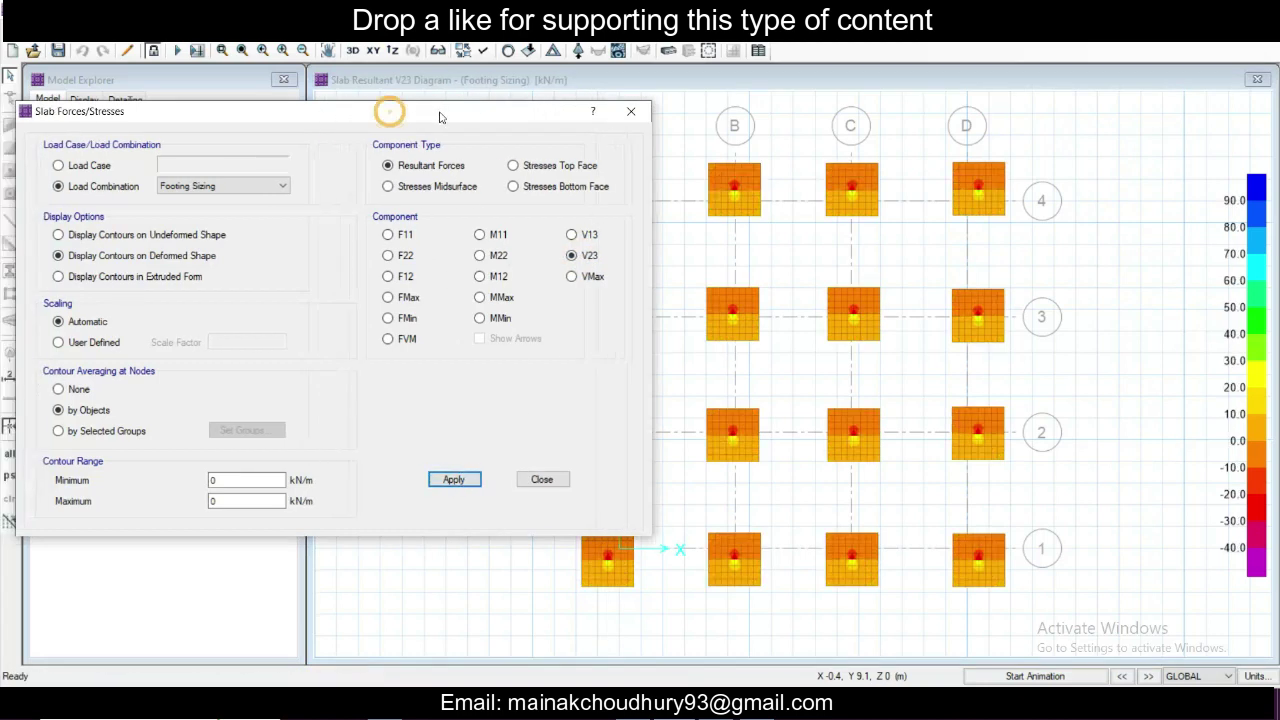
{"action": "left_click", "coordinate": [633, 112]}
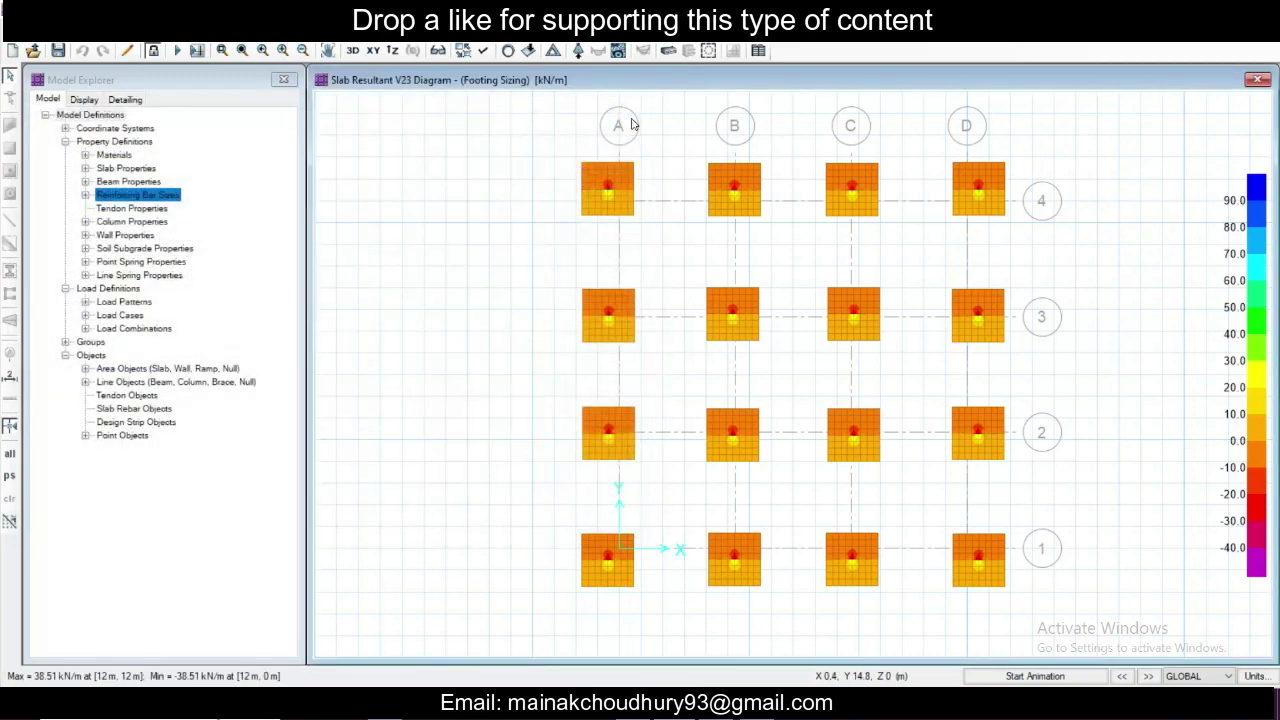
{"action": "key", "text": "F4"}
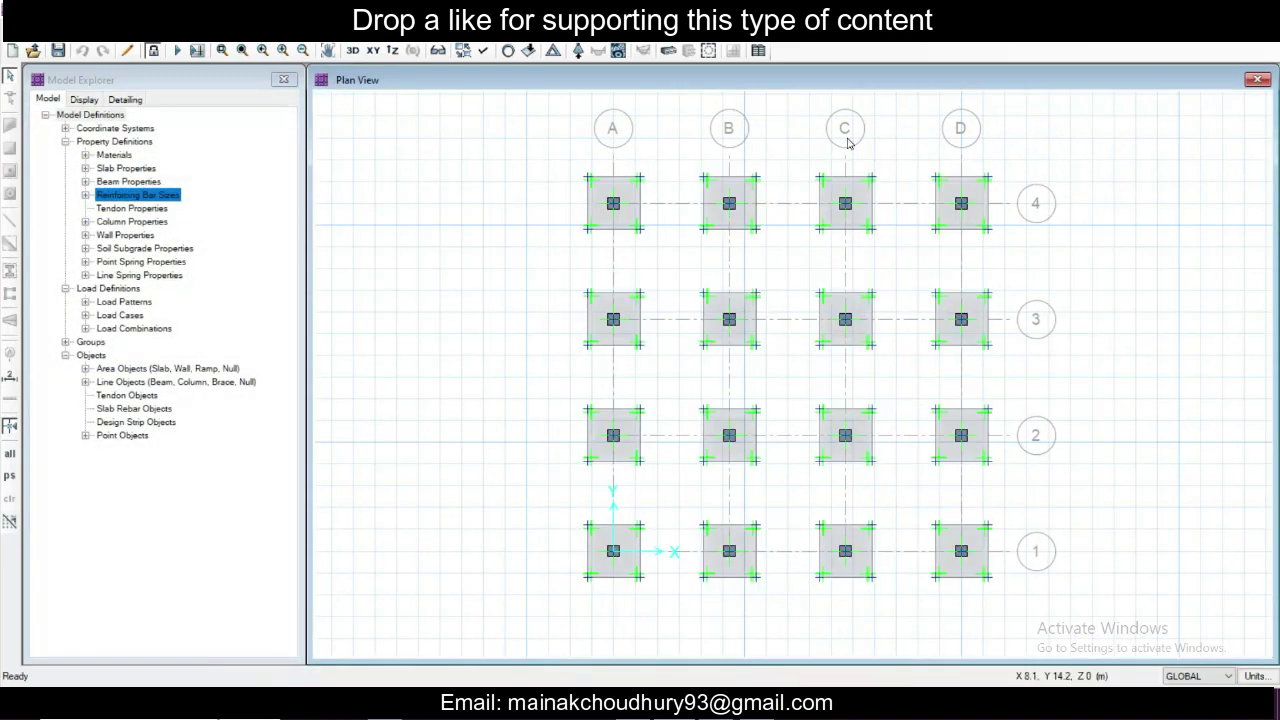
{"action": "left_click", "coordinate": [709, 55]}
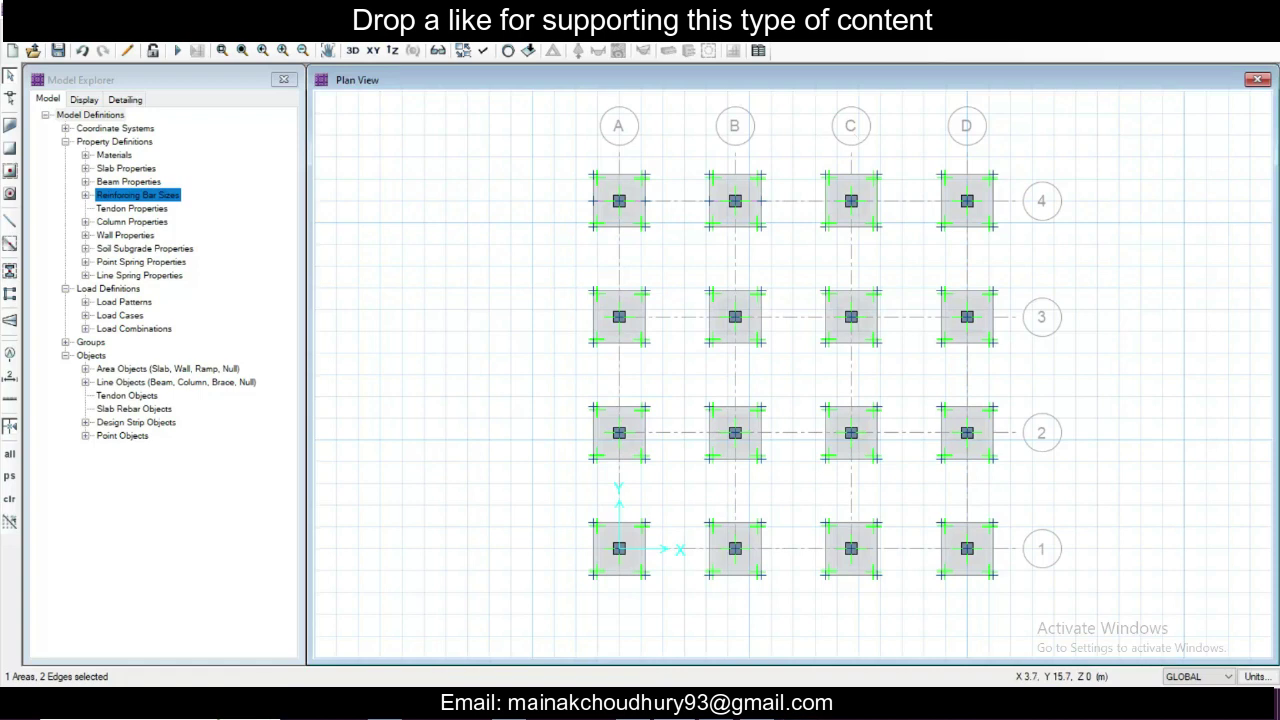
{"action": "left_click", "coordinate": [166, 36]}
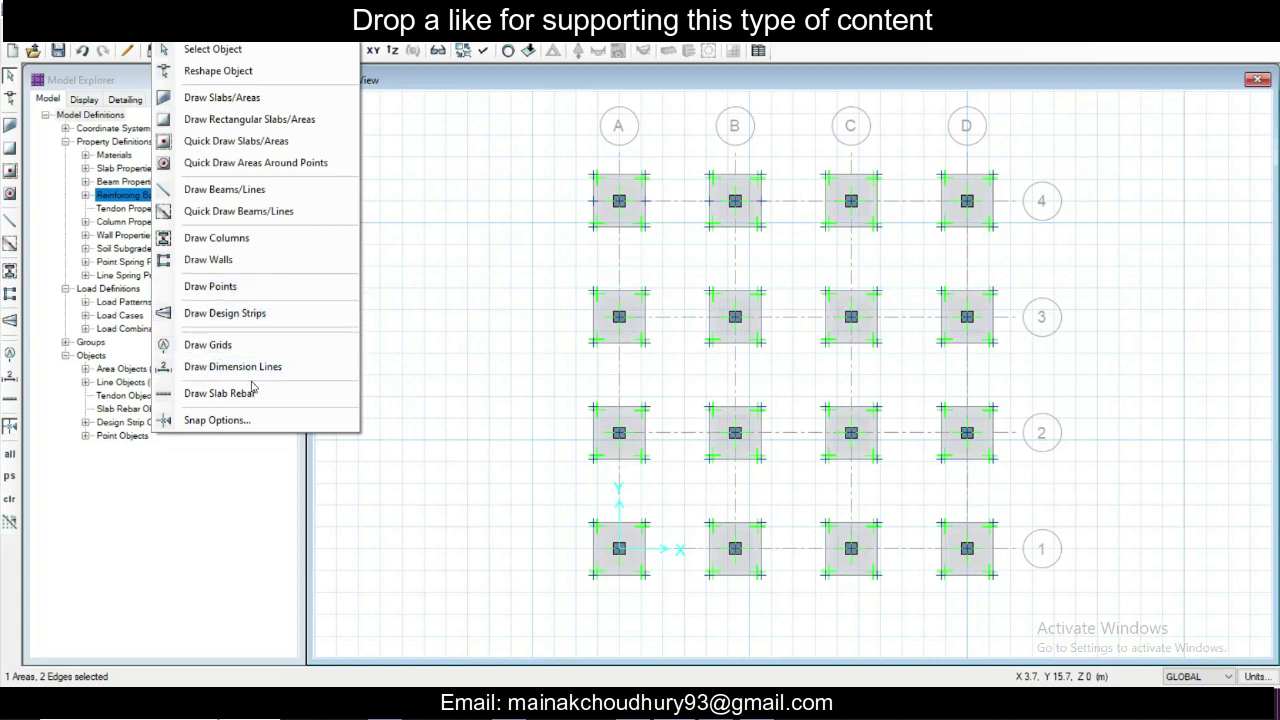
{"action": "left_click", "coordinate": [410, 378]}
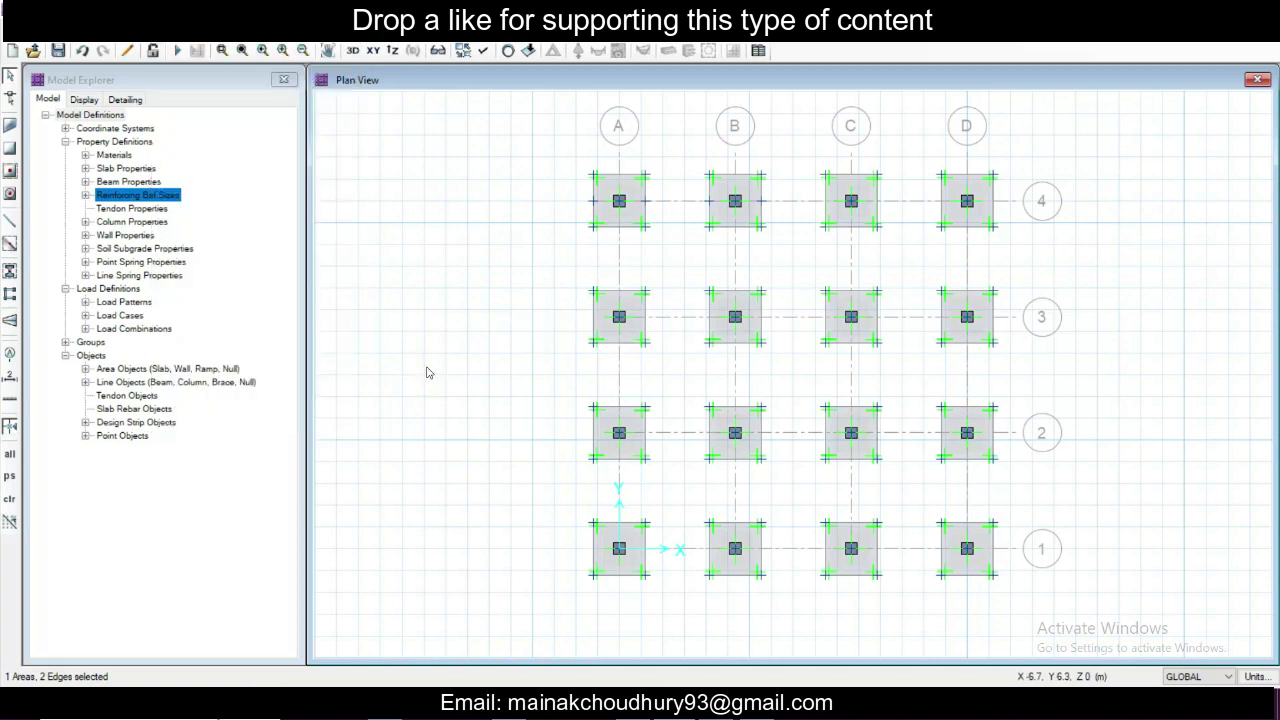
Step: Start drawing design strips on layer A with Column Strip as the strip design type
{"action": "left_click", "coordinate": [165, 32]}
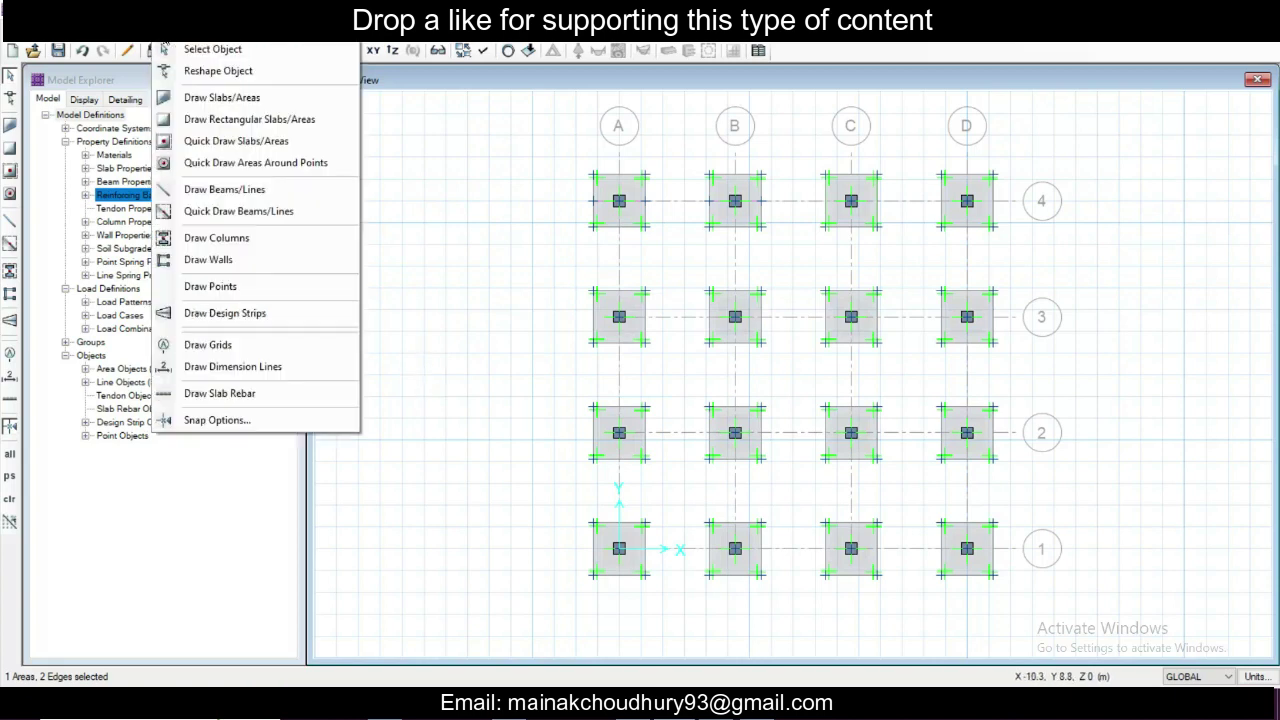
{"action": "left_click", "coordinate": [220, 313]}
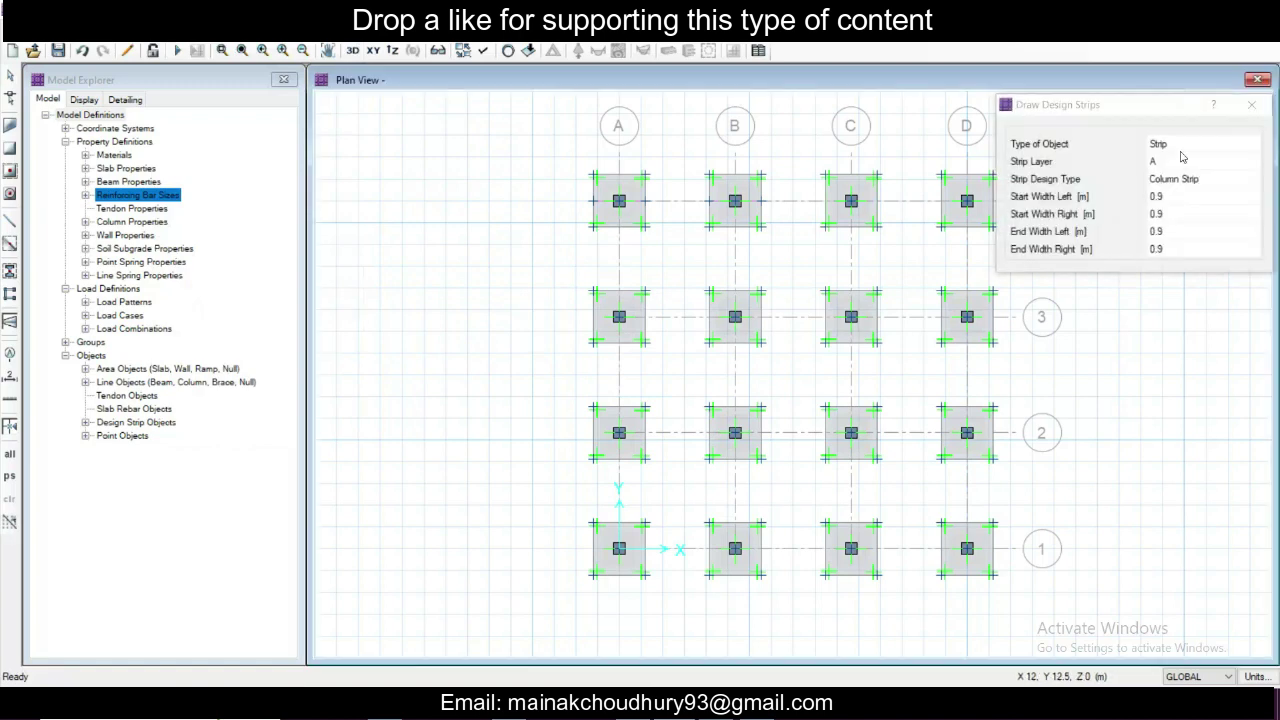
{"action": "left_click_drag", "start_coordinate": [1157, 115], "coordinate": [517, 142]}
{"action": "left_click", "coordinate": [568, 222]}
{"action": "left_click", "coordinate": [570, 205]}
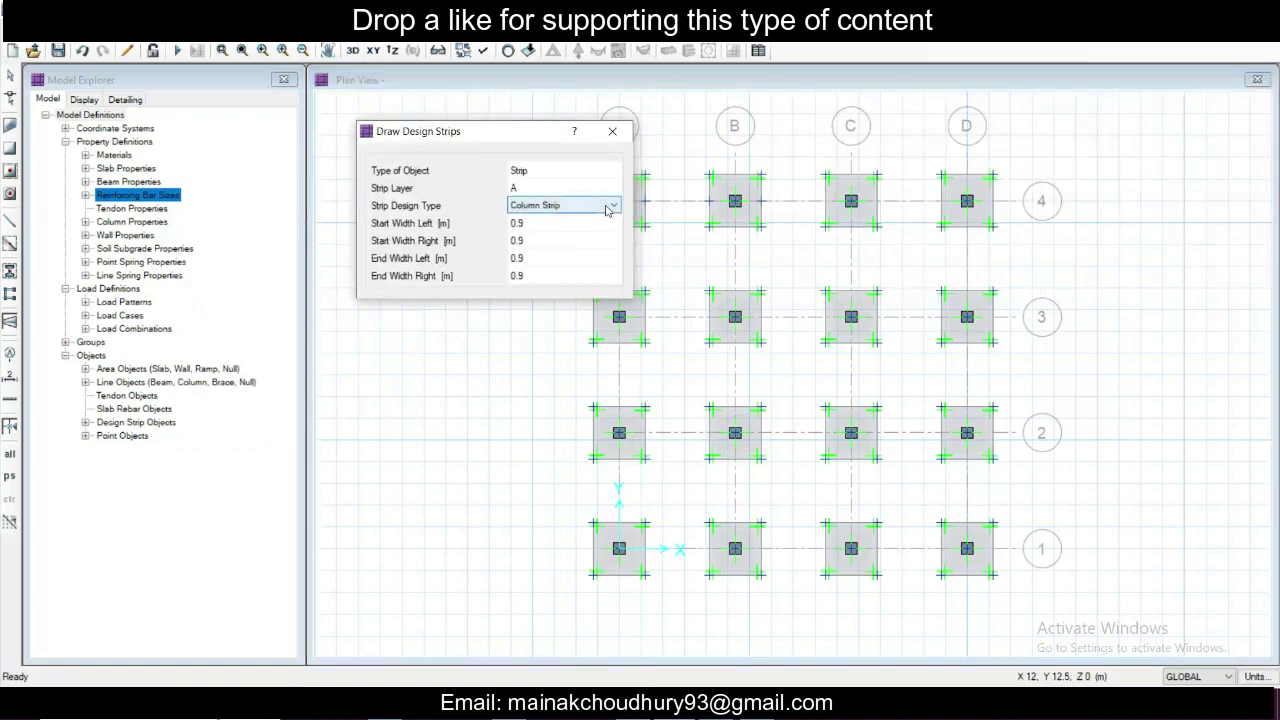
{"action": "left_click", "coordinate": [608, 207]}
{"action": "left_click", "coordinate": [608, 209]}
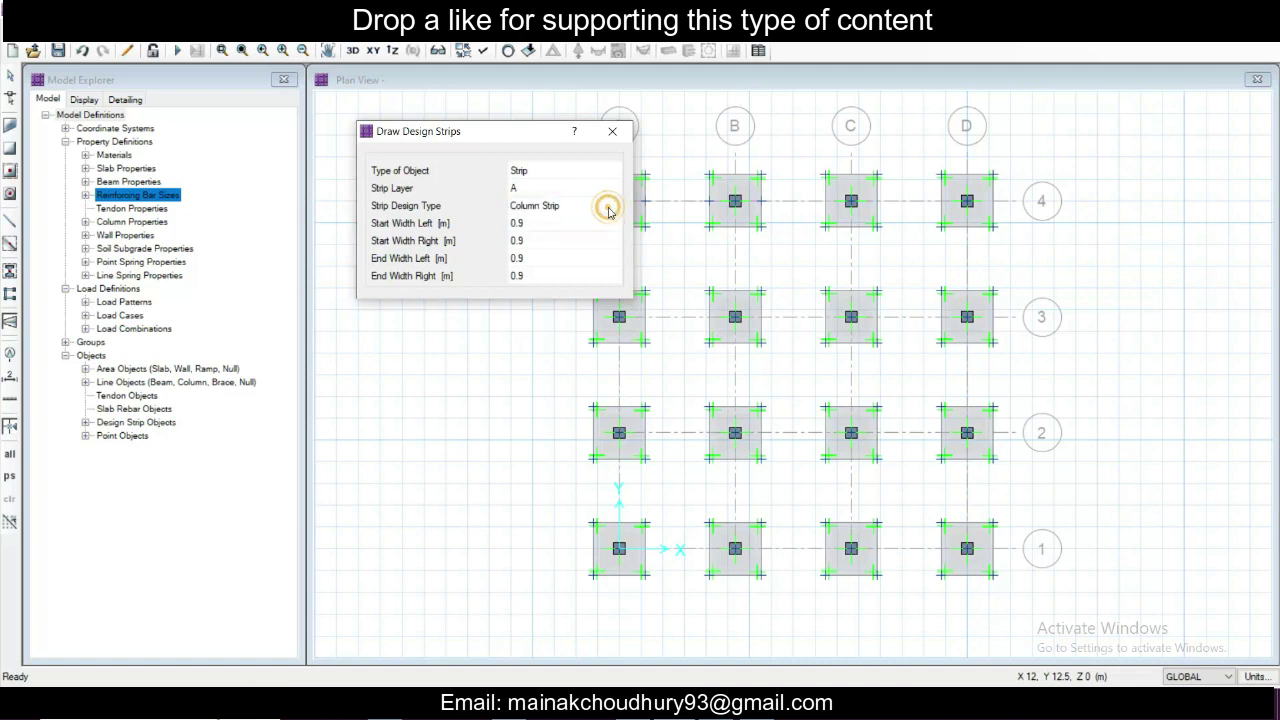
{"action": "left_click_drag", "start_coordinate": [522, 135], "coordinate": [464, 139]}
{"action": "left_click", "coordinate": [550, 210]}
{"action": "left_click", "coordinate": [556, 211]}
{"action": "left_click", "coordinate": [545, 217]}
Step: Set the left and right widths at both the start and end of the design strip to 1.8 m
{"action": "left_click", "coordinate": [518, 231]}
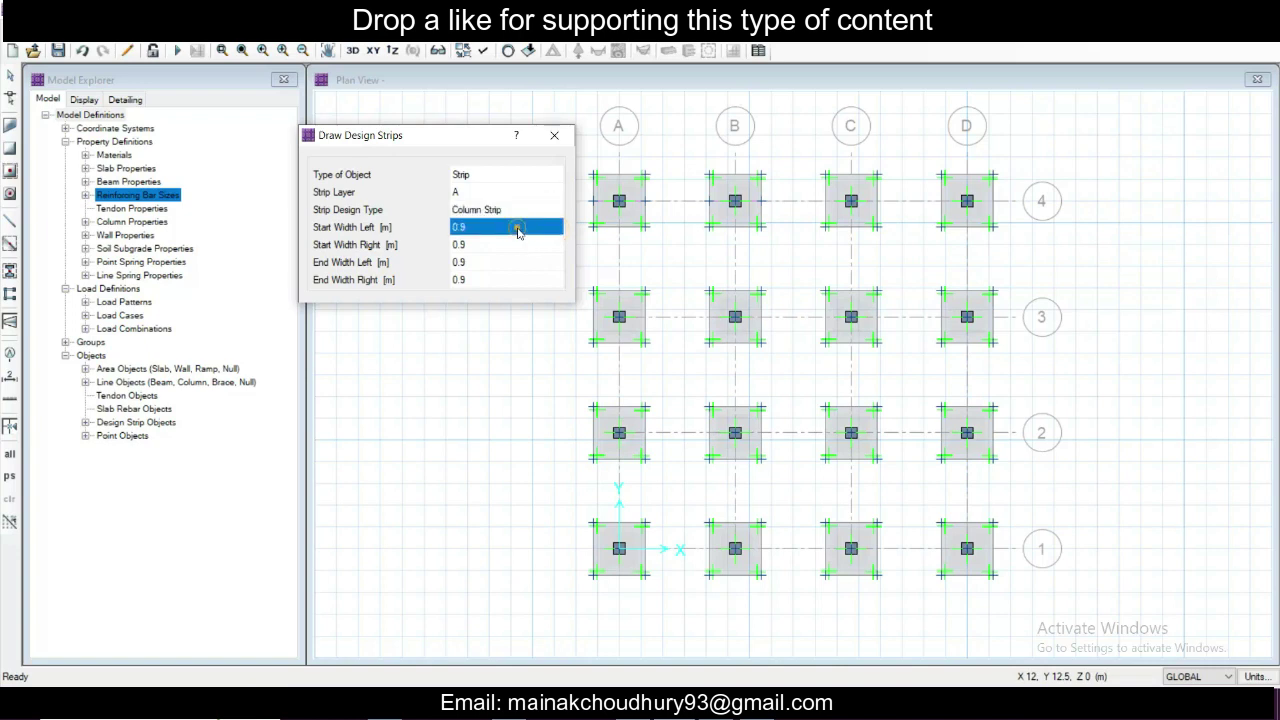
{"action": "type", "text": "1"}
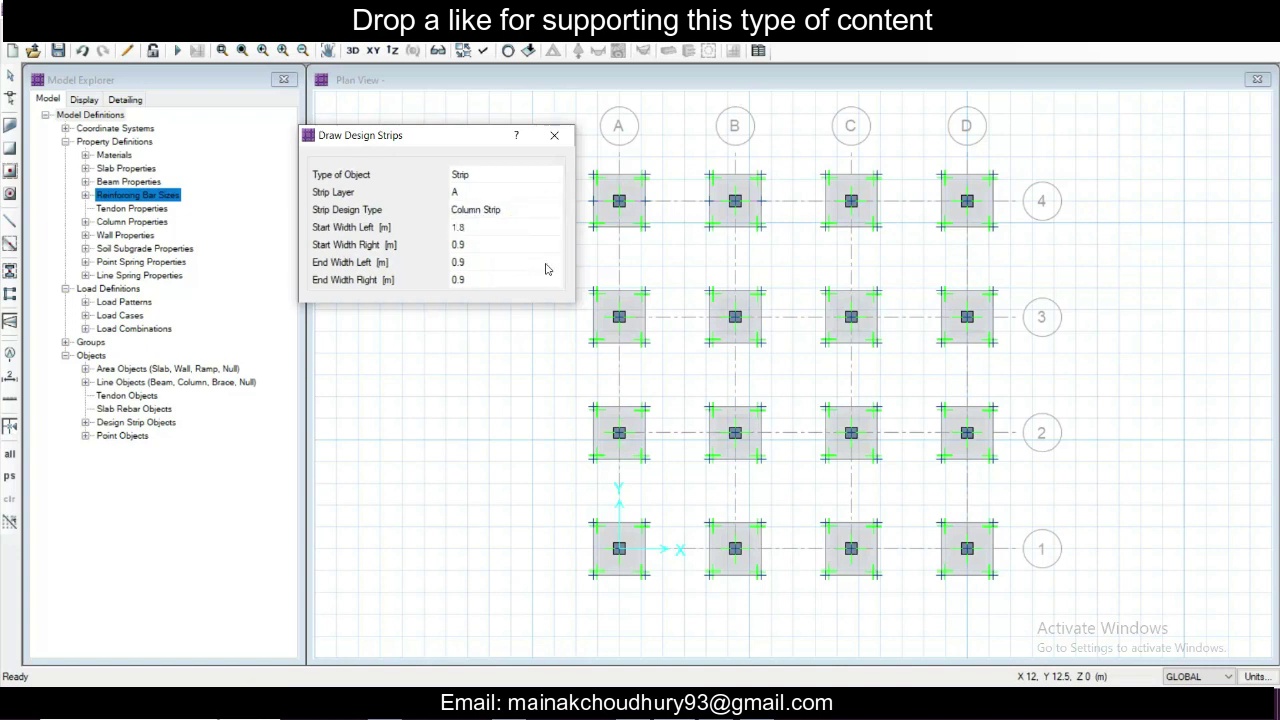
{"action": "type", "text": ".8"}
{"action": "left_click", "coordinate": [527, 245]}
{"action": "type", "text": "1"}
{"action": "left_click", "coordinate": [520, 262]}
{"action": "type", "text": "1.8"}
{"action": "left_click", "coordinate": [534, 279]}
{"action": "type", "text": "1."}
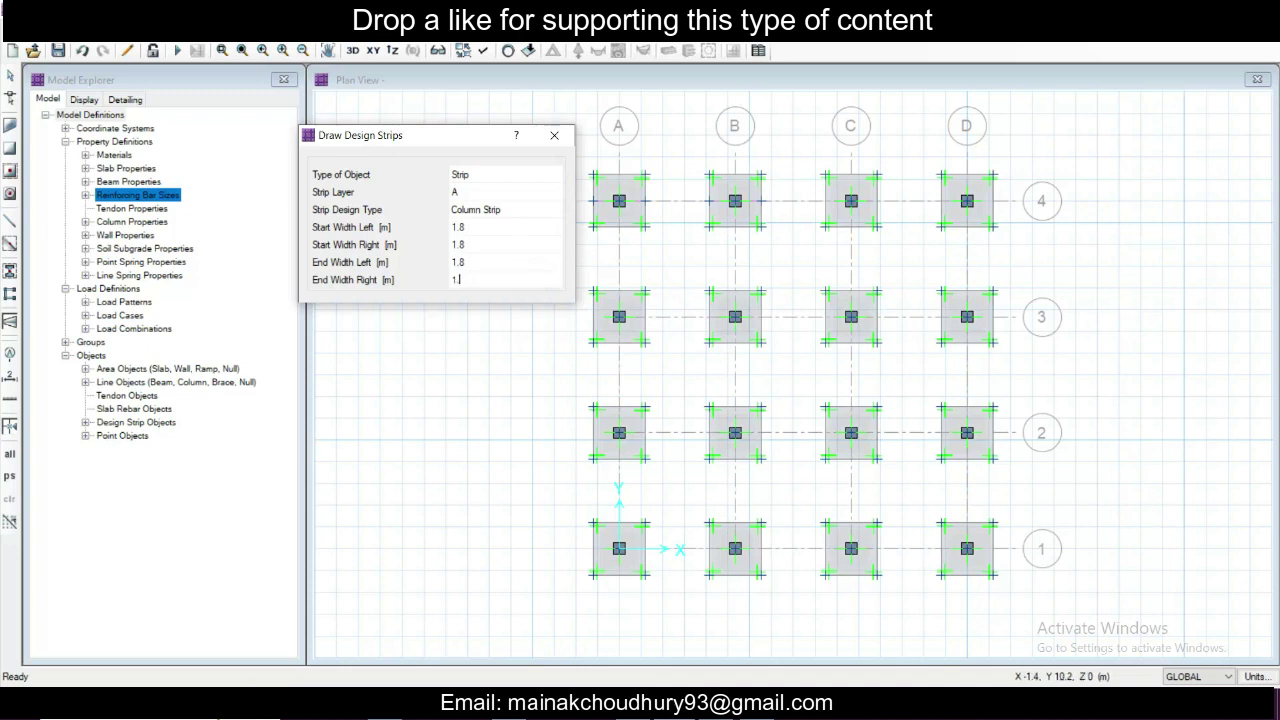
Step: Draw separate horizontal layer A strips, about 1.8 m long, edge to edge across the four footings on grid line 4
{"action": "left_click", "coordinate": [619, 201]}
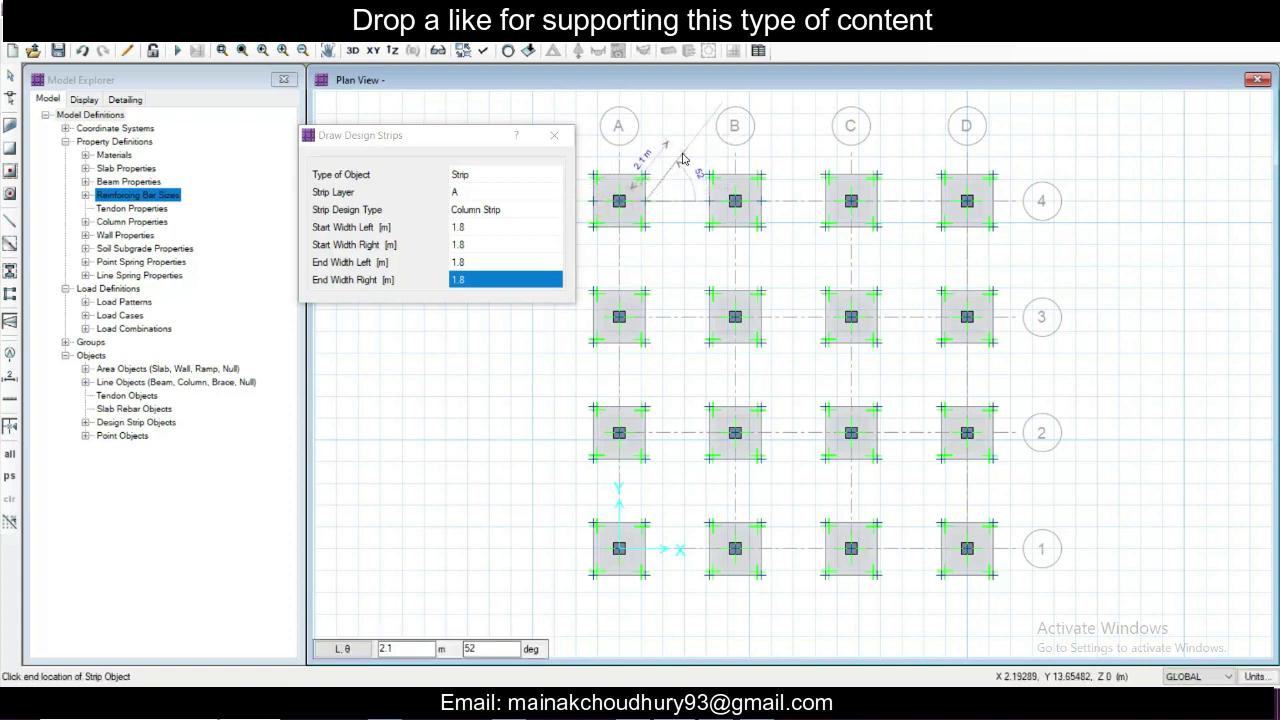
{"action": "key", "text": "Escape"}
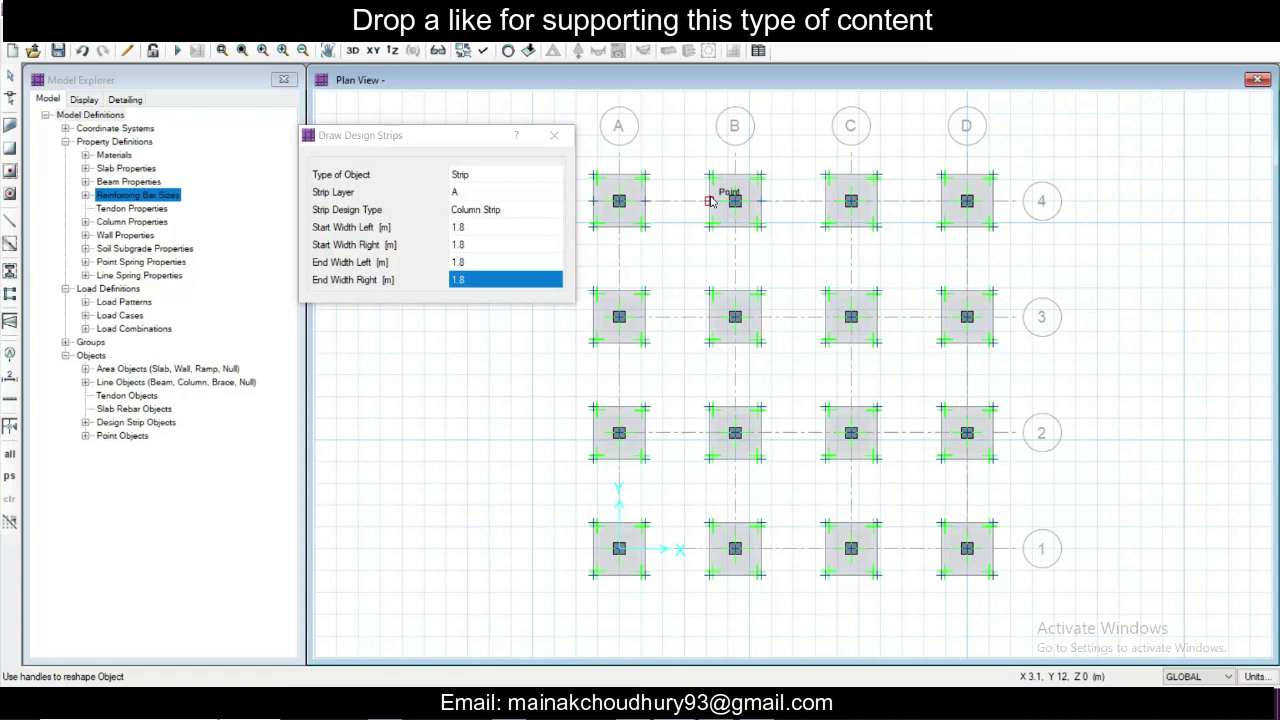
{"action": "left_click", "coordinate": [710, 201]}
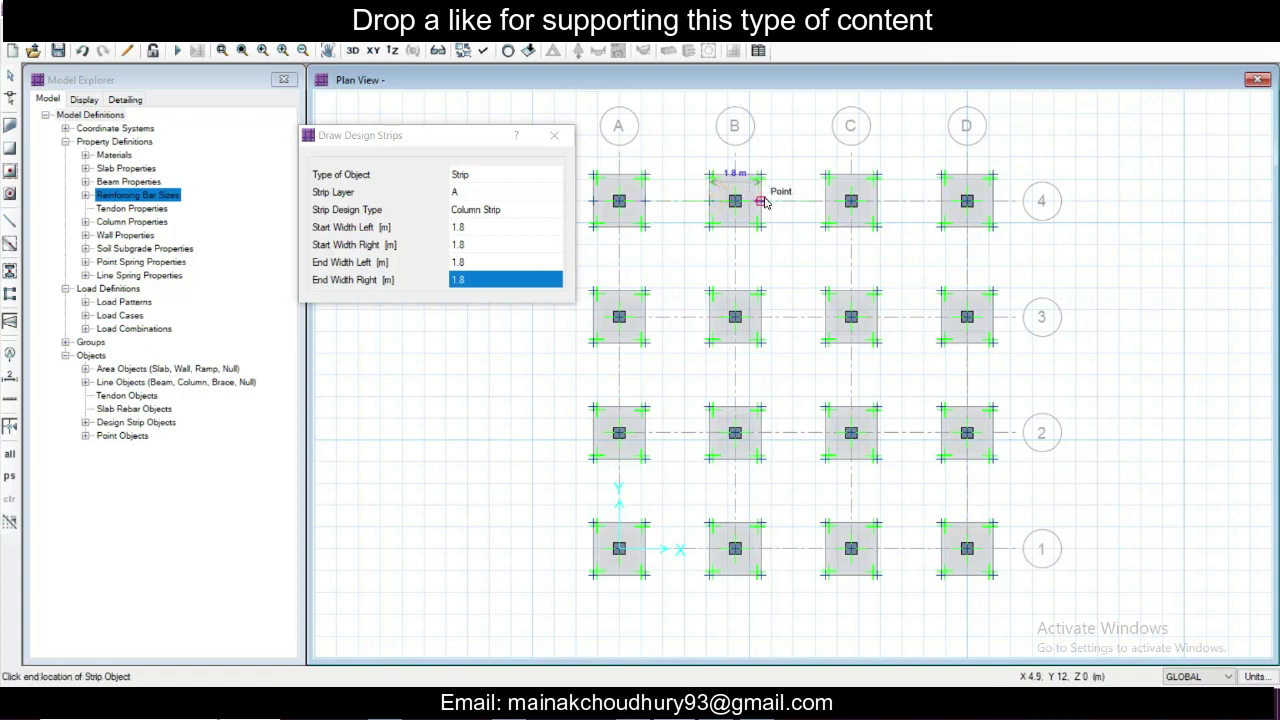
{"action": "key", "text": "Escape"}
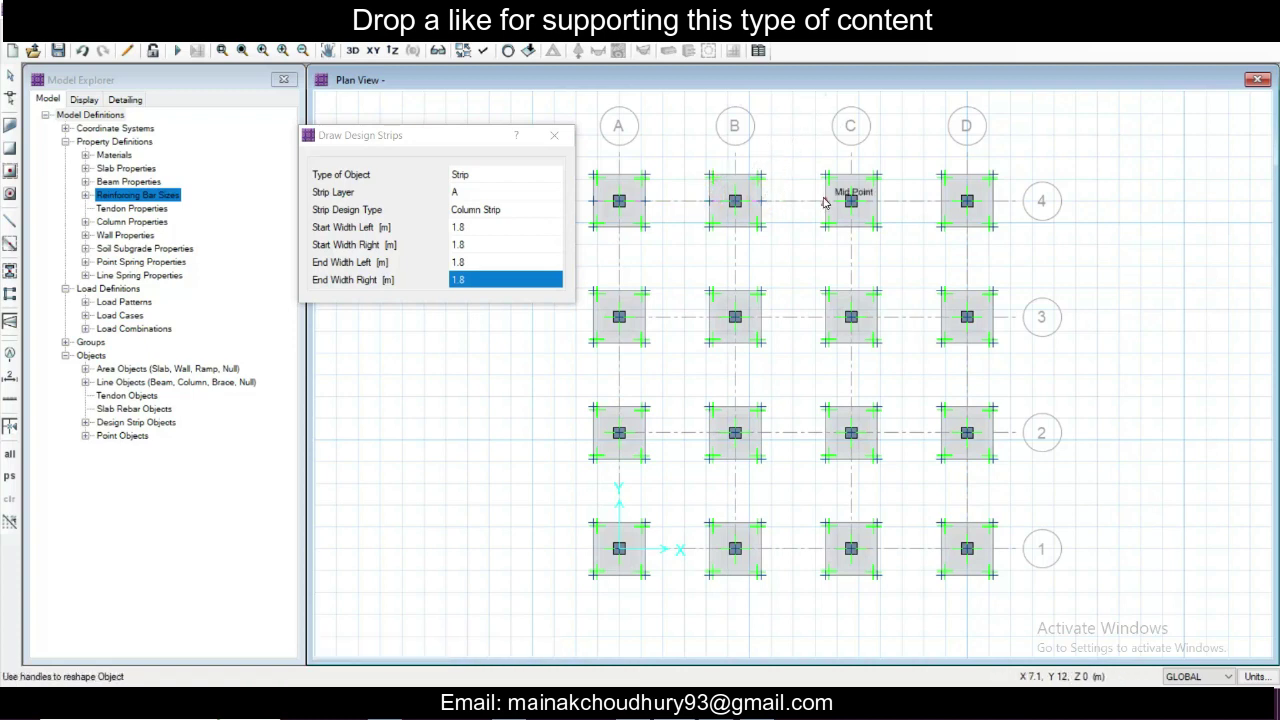
{"action": "left_click", "coordinate": [825, 204]}
{"action": "key", "text": "Escape"}
{"action": "left_click", "coordinate": [966, 200]}
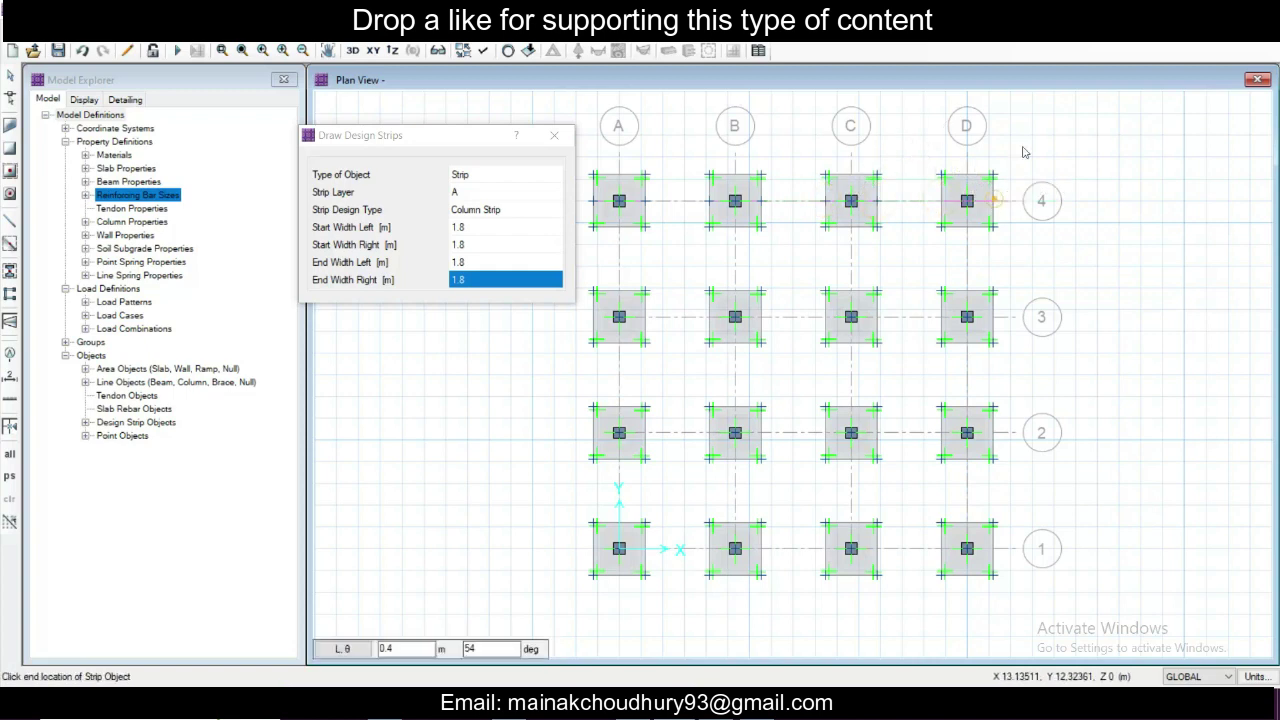
{"action": "key", "text": "Escape"}
Step: Draw separate horizontal layer A strips, about 1.8 m long, edge to edge across the four footings on grid line 3
{"action": "left_click", "coordinate": [617, 316]}
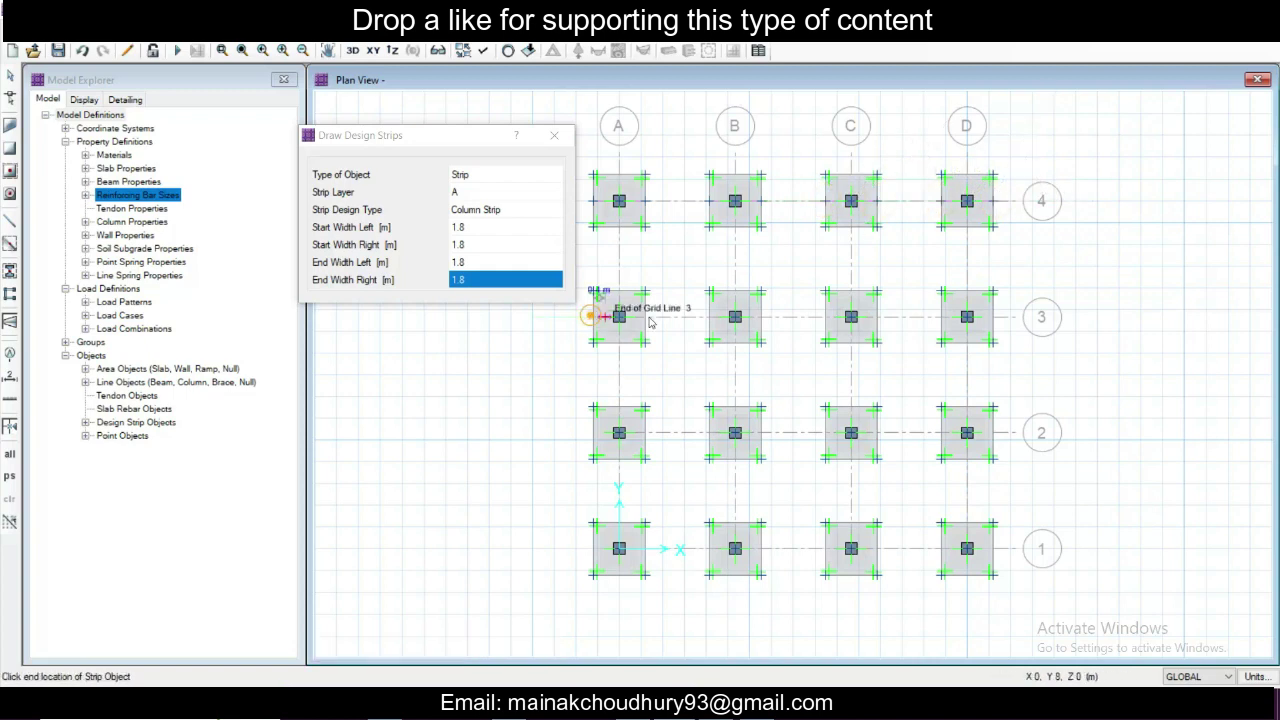
{"action": "key", "text": "Escape"}
{"action": "left_click", "coordinate": [735, 316]}
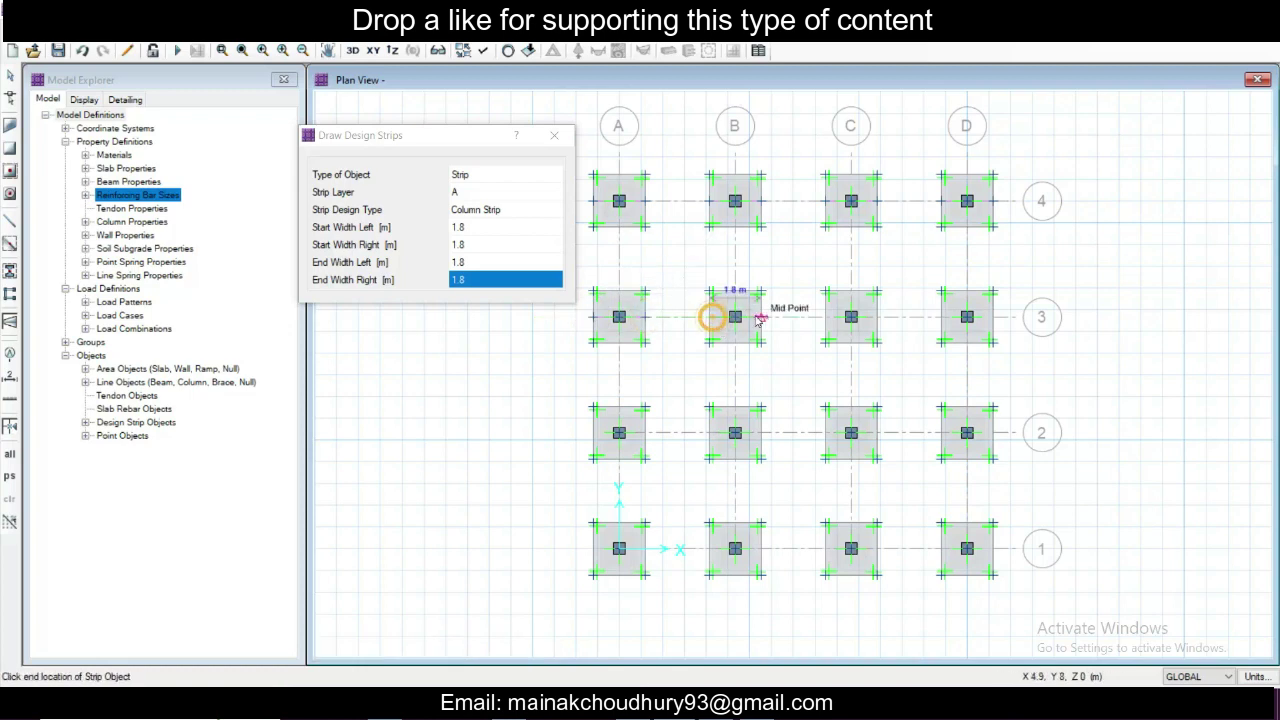
{"action": "key", "text": "Escape"}
{"action": "left_click", "coordinate": [850, 316]}
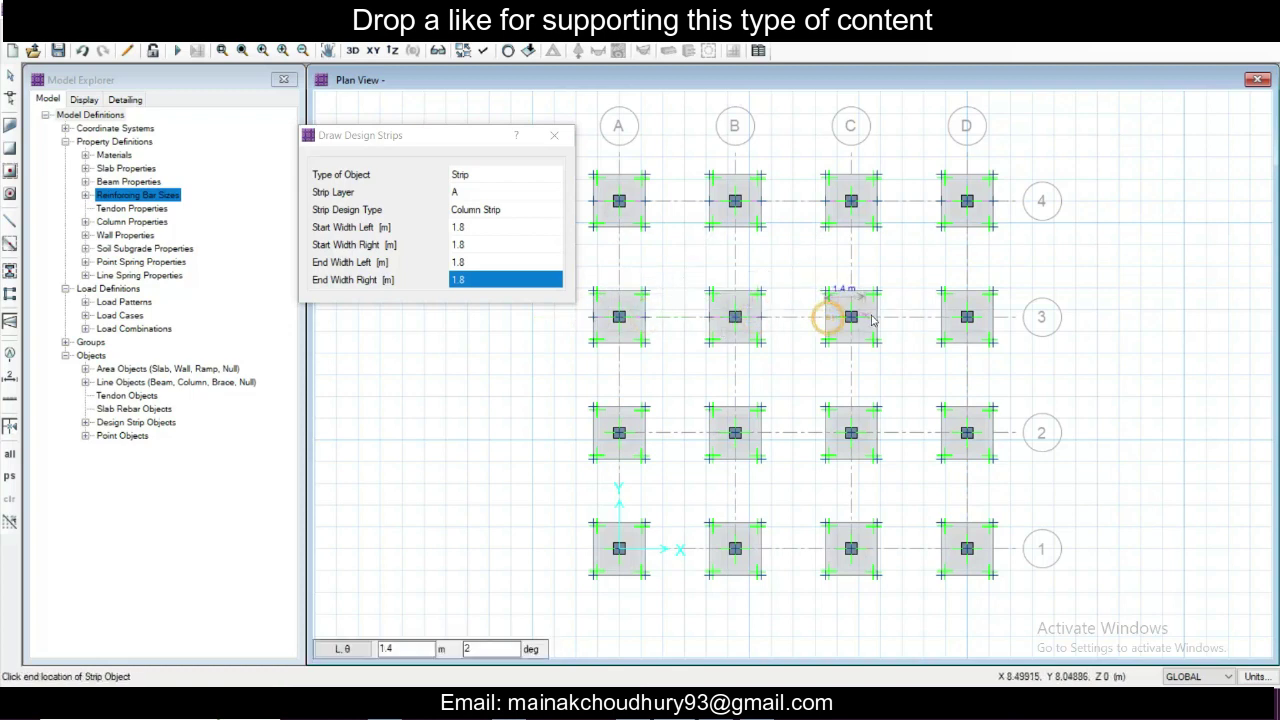
{"action": "key", "text": "Escape"}
{"action": "left_click", "coordinate": [966, 316]}
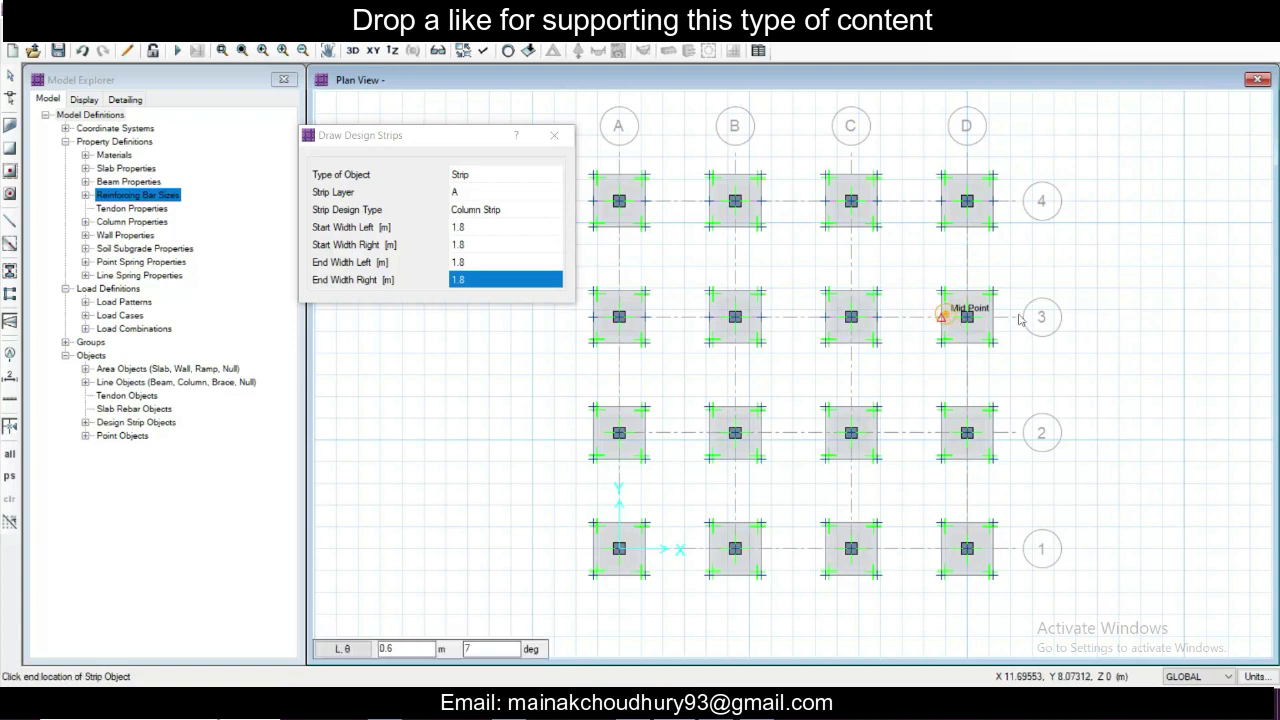
{"action": "key", "text": "Escape"}
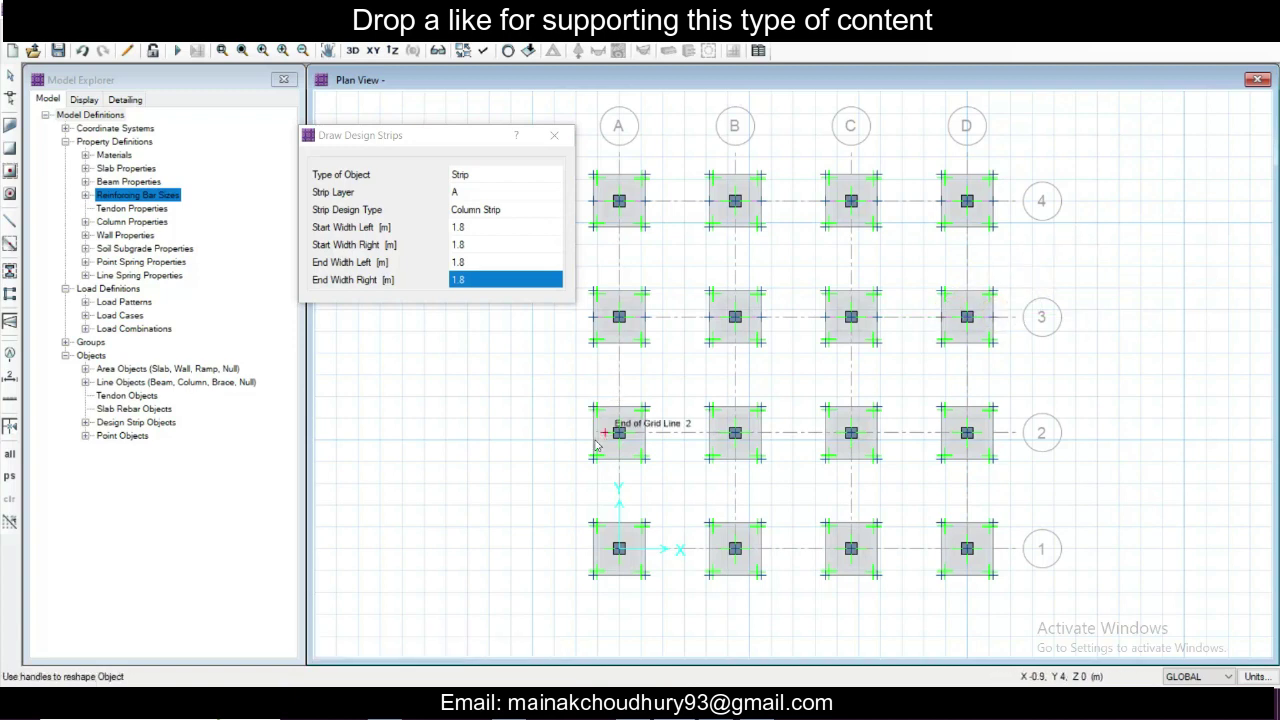
Step: Draw the horizontal layer A design strips across the footings on grid line 2, from A to D
{"action": "left_click", "coordinate": [593, 440]}
{"action": "key", "text": "Escape"}
{"action": "left_click", "coordinate": [623, 432]}
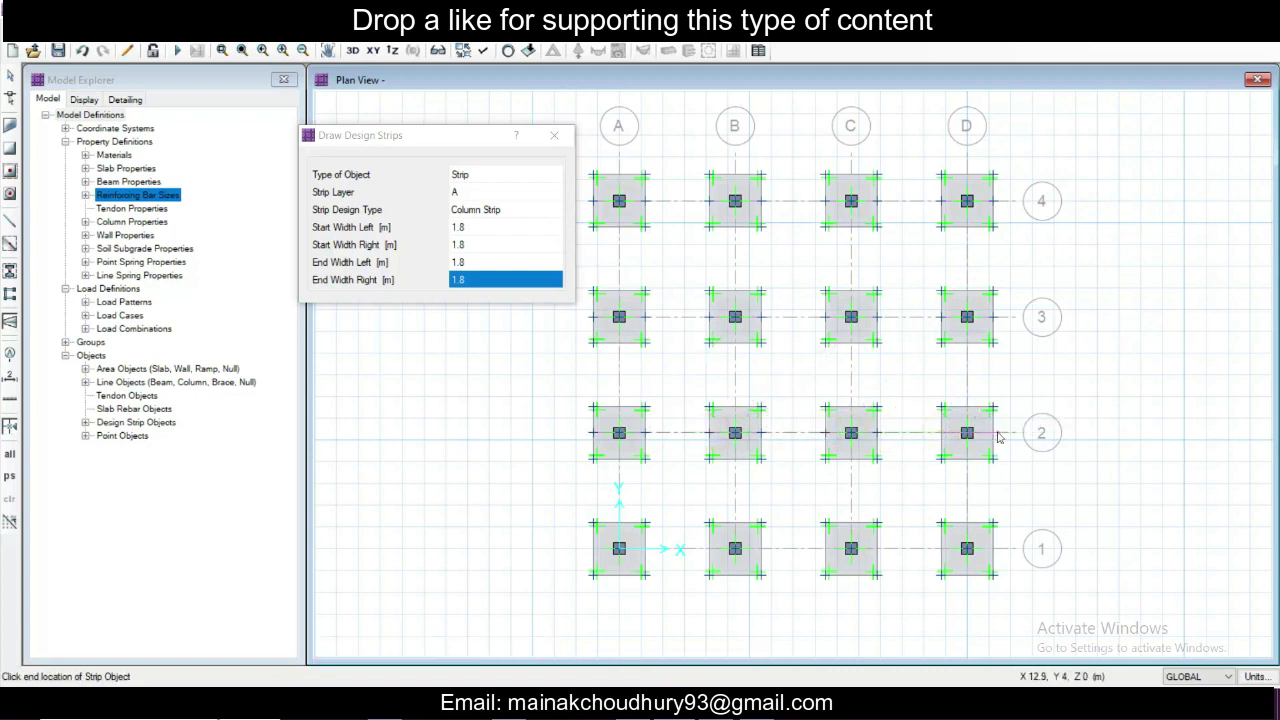
Step: Draw the horizontal layer A design strips, each about 1.8 m long, across the four footings on grid line 1
{"action": "left_click", "coordinate": [593, 548]}
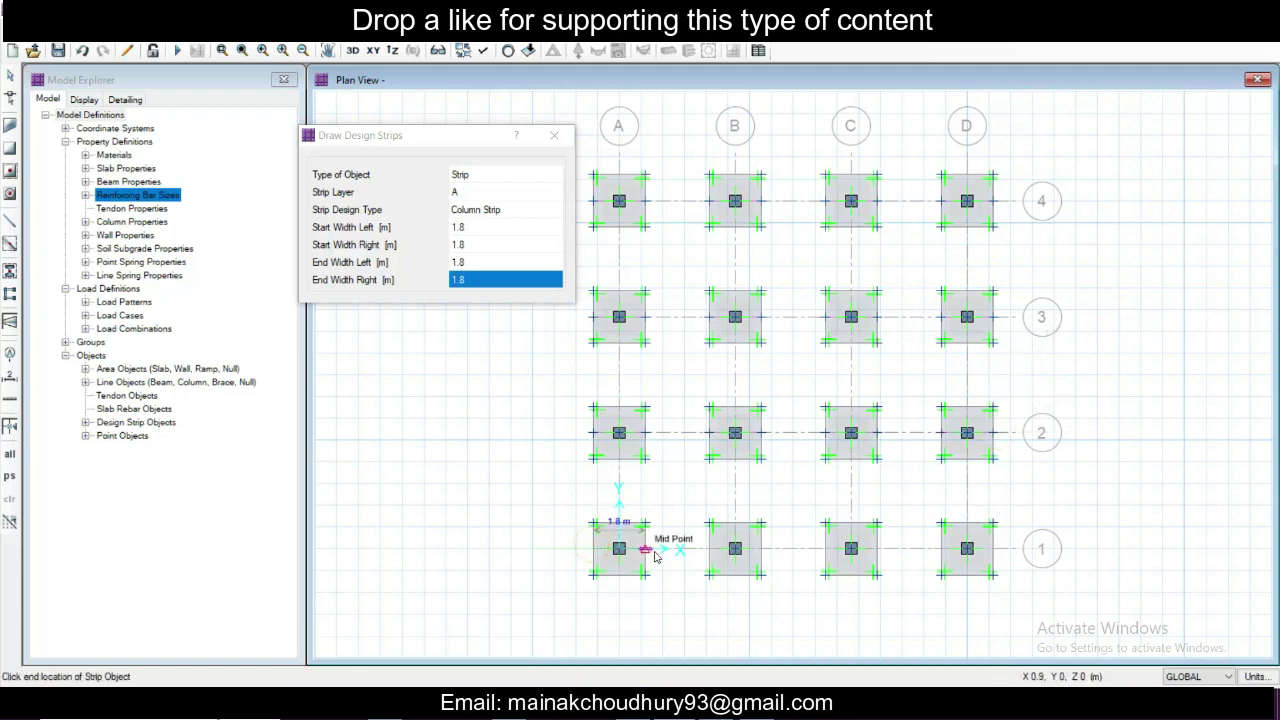
{"action": "left_click", "coordinate": [770, 550]}
{"action": "left_click", "coordinate": [850, 548]}
{"action": "left_click", "coordinate": [940, 556]}
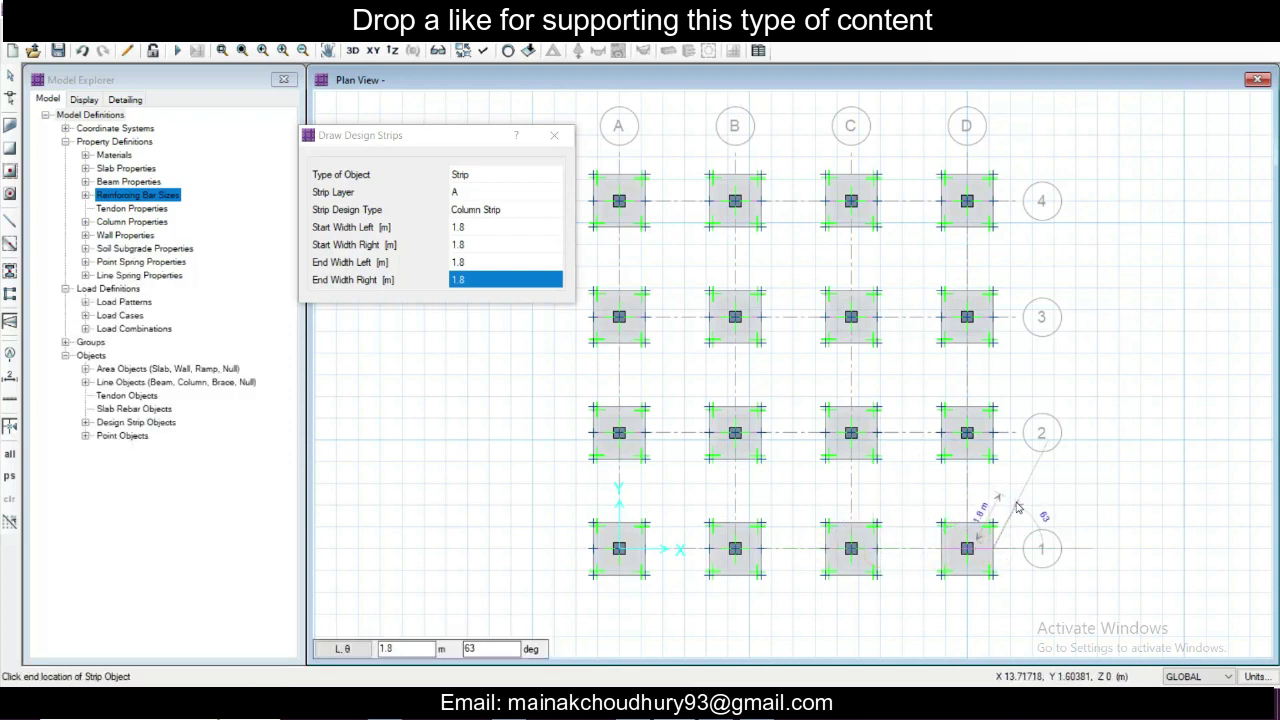
{"action": "key", "text": "Escape"}
Step: Open the choice of strip layer for the design strips
{"action": "left_click", "coordinate": [557, 194]}
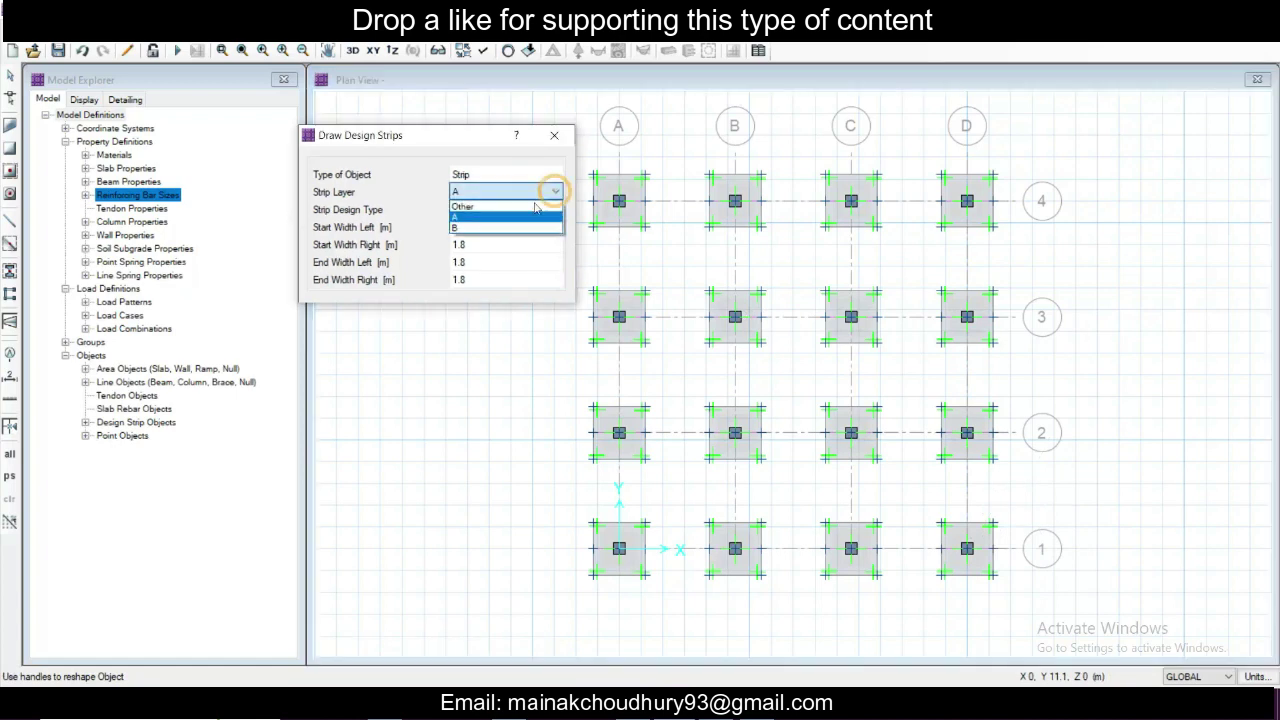